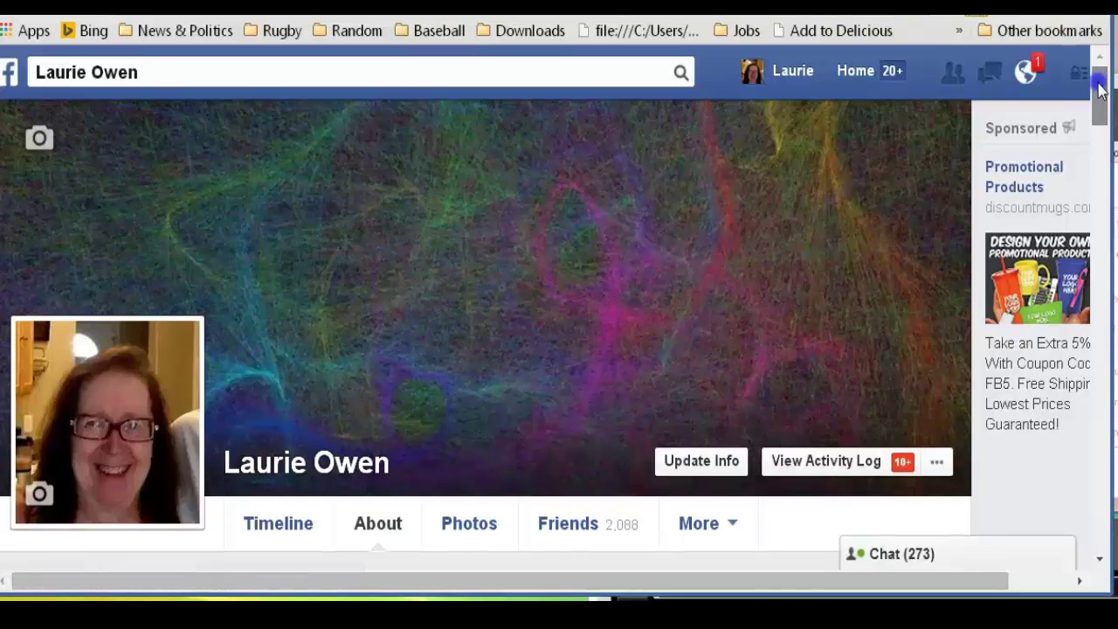
Reload the profile's timeline, then return to its About section
{"action": "left_click_drag", "start_coordinate": [1100, 88], "coordinate": [1102, 105]}
{"action": "scroll", "coordinate": [1102, 105], "scroll_direction": "down", "scroll_amount": 1}
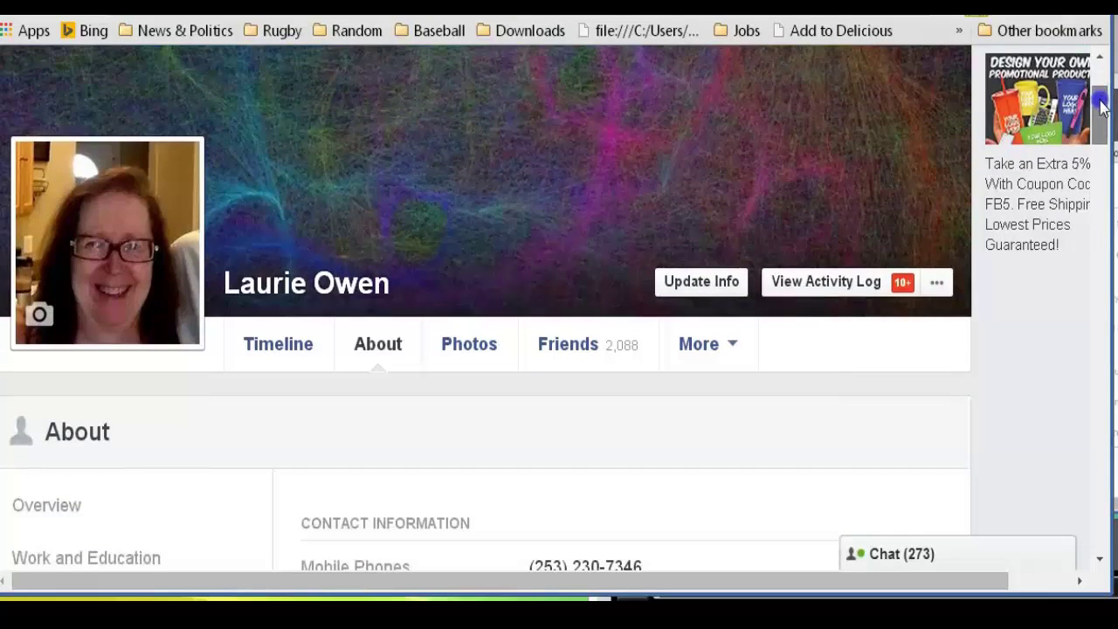
{"action": "scroll", "coordinate": [1102, 105], "scroll_direction": "up", "scroll_amount": 3}
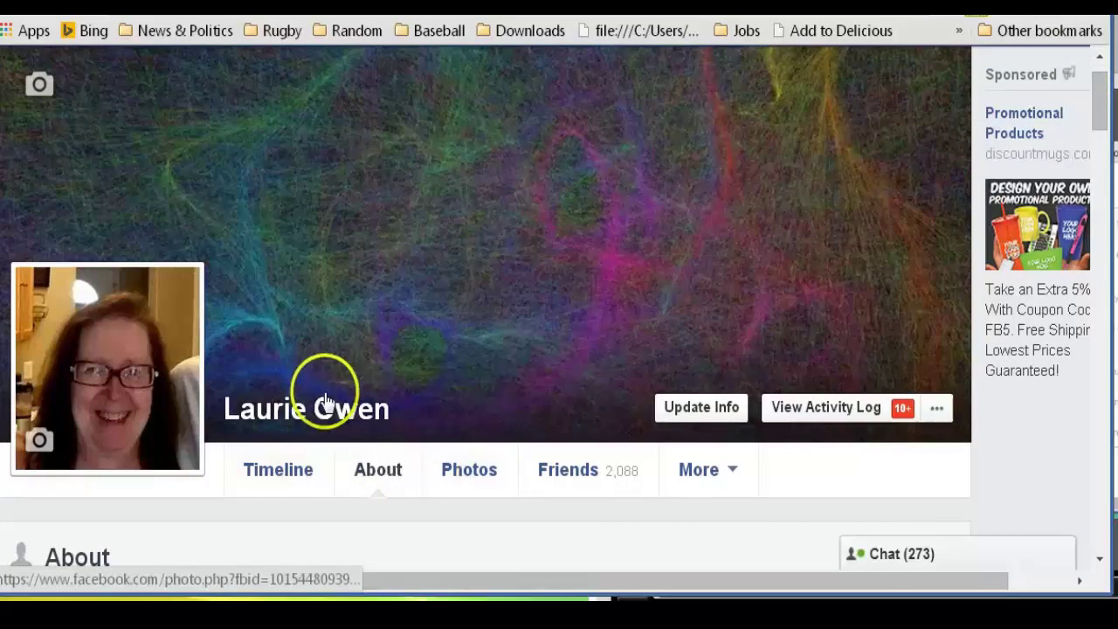
{"action": "scroll", "coordinate": [1105, 85], "scroll_direction": "up", "scroll_amount": 1}
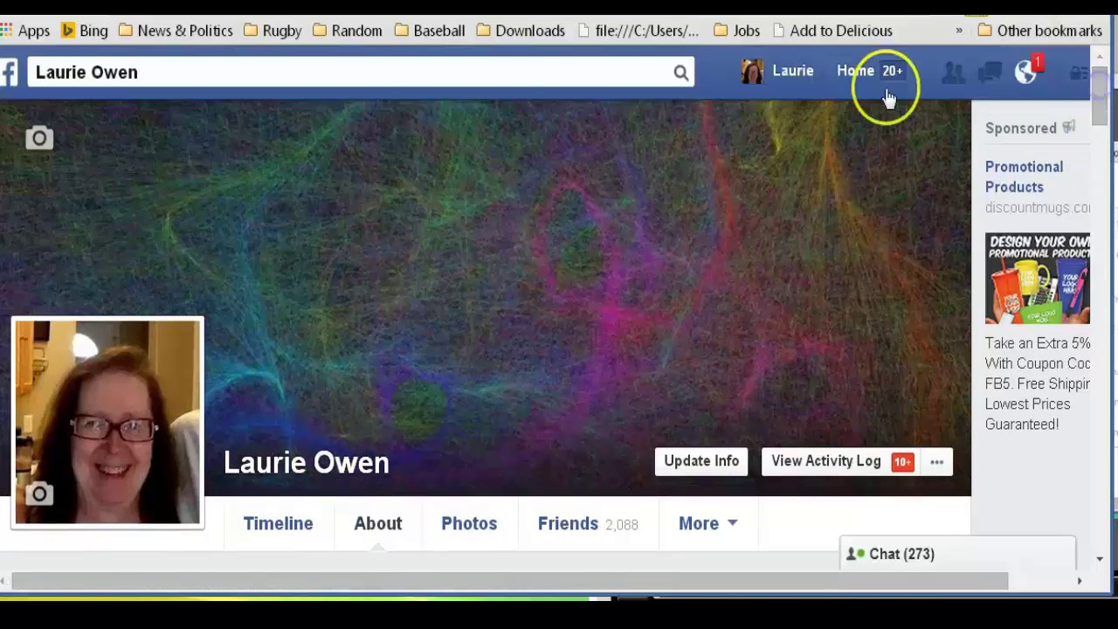
{"action": "left_click", "coordinate": [809, 77]}
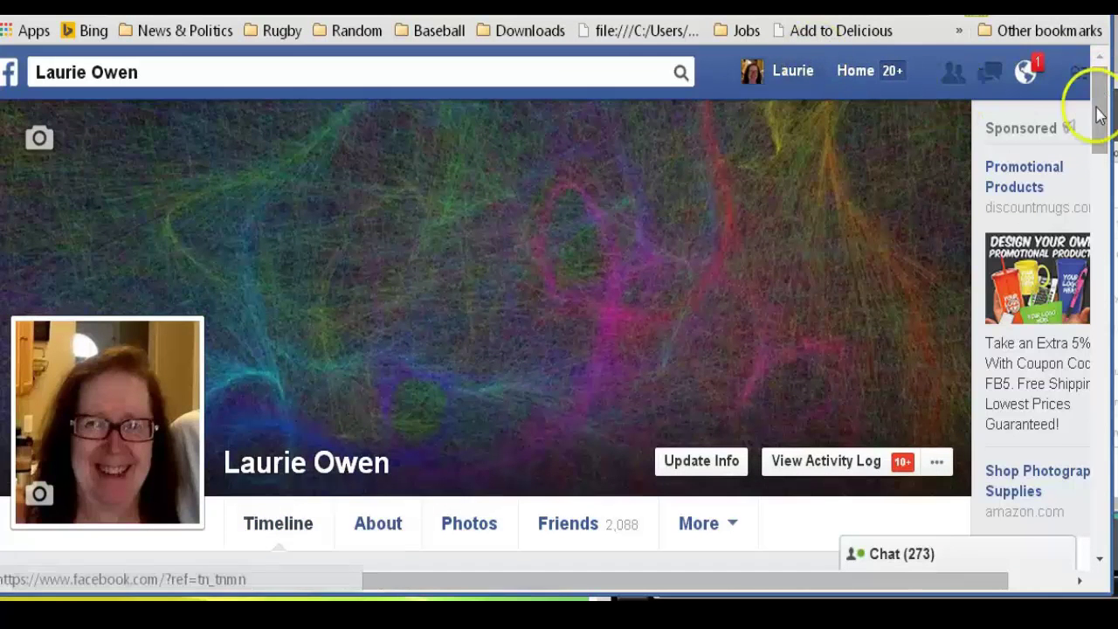
{"action": "left_click_drag", "start_coordinate": [1101, 112], "coordinate": [1103, 131]}
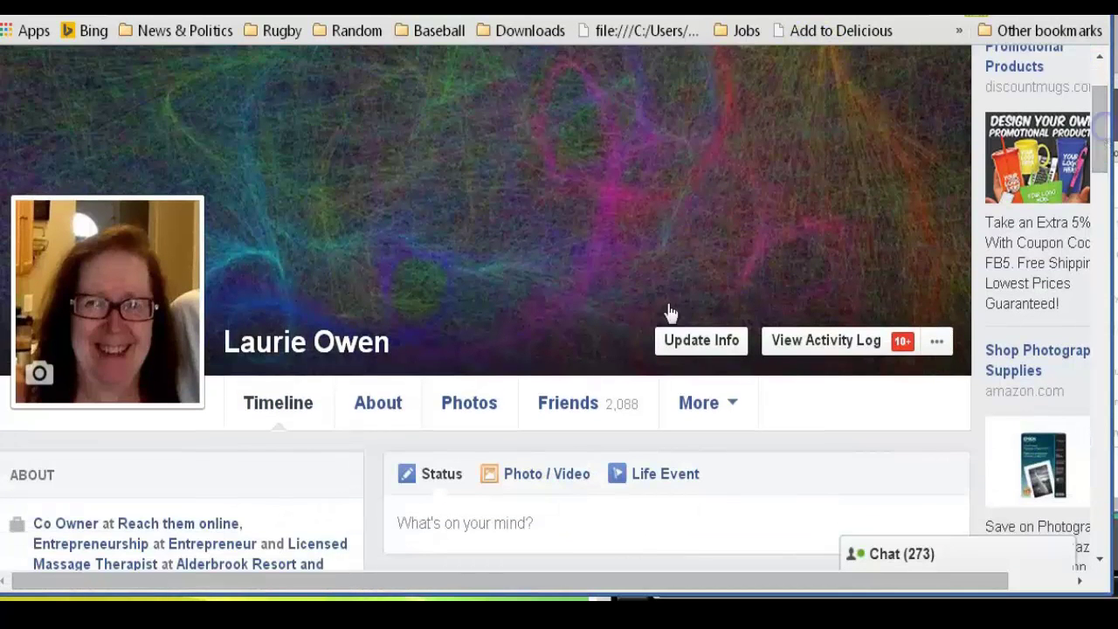
{"action": "left_click", "coordinate": [375, 412]}
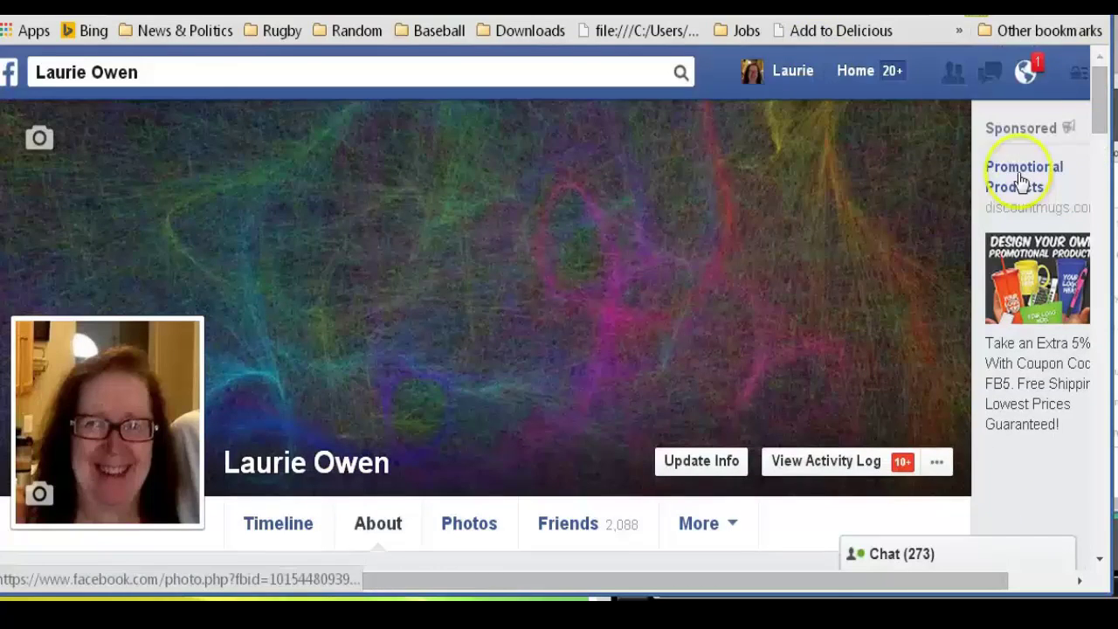
{"action": "left_click_drag", "start_coordinate": [1097, 77], "coordinate": [1103, 99]}
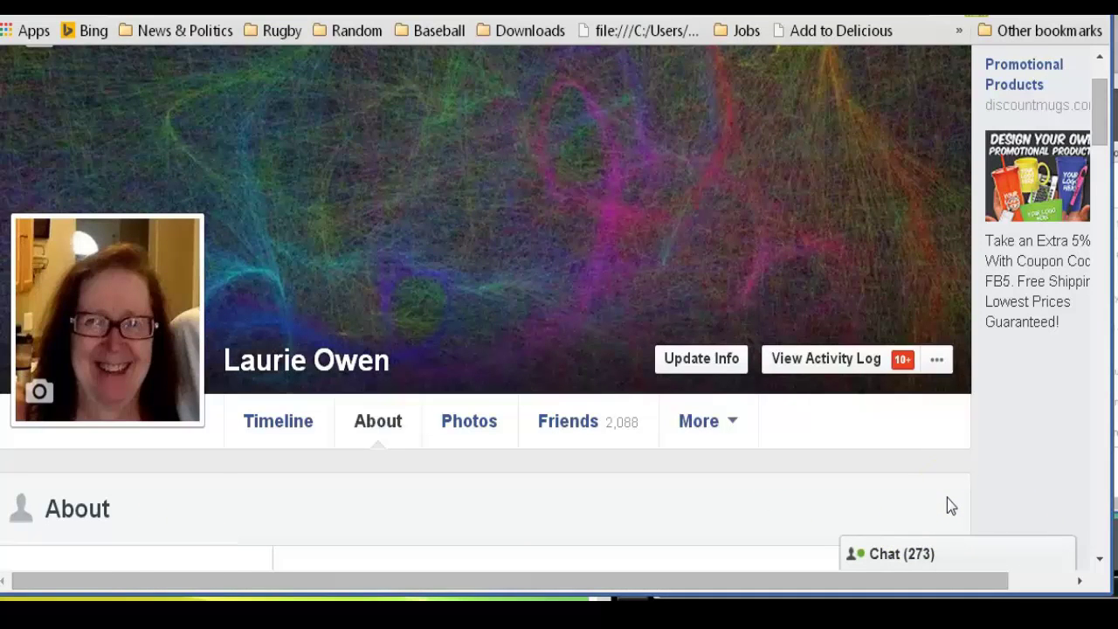
Set the mobile phone number's audience to Only Me and save, confirming with the account password
{"action": "left_click_drag", "start_coordinate": [1098, 112], "coordinate": [1102, 206]}
{"action": "mouse_move", "coordinate": [815, 321]}
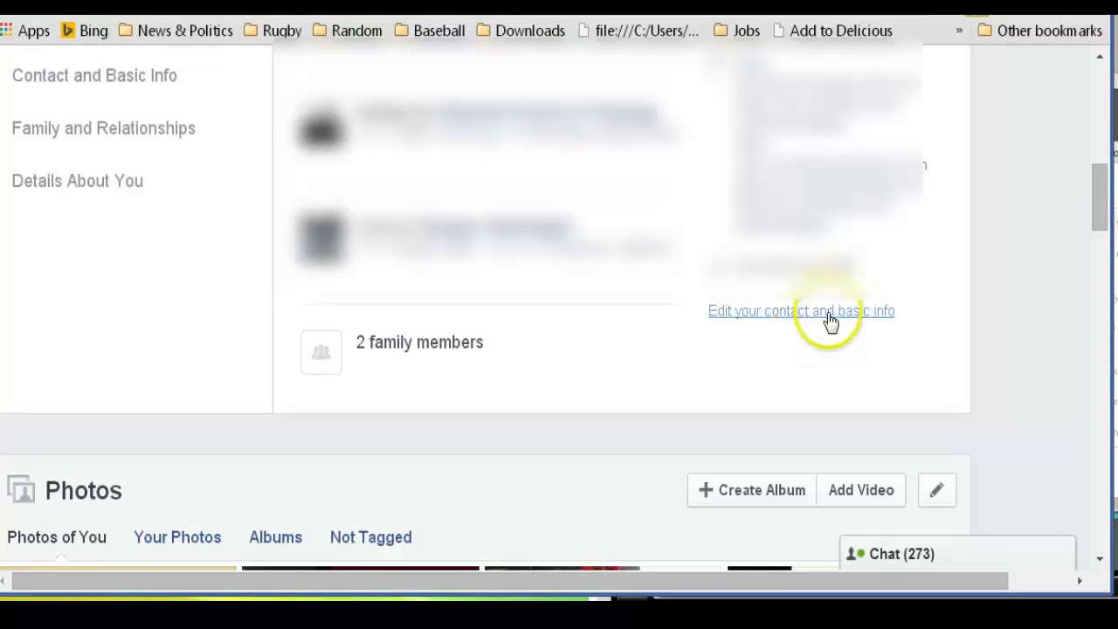
{"action": "left_click", "coordinate": [778, 311]}
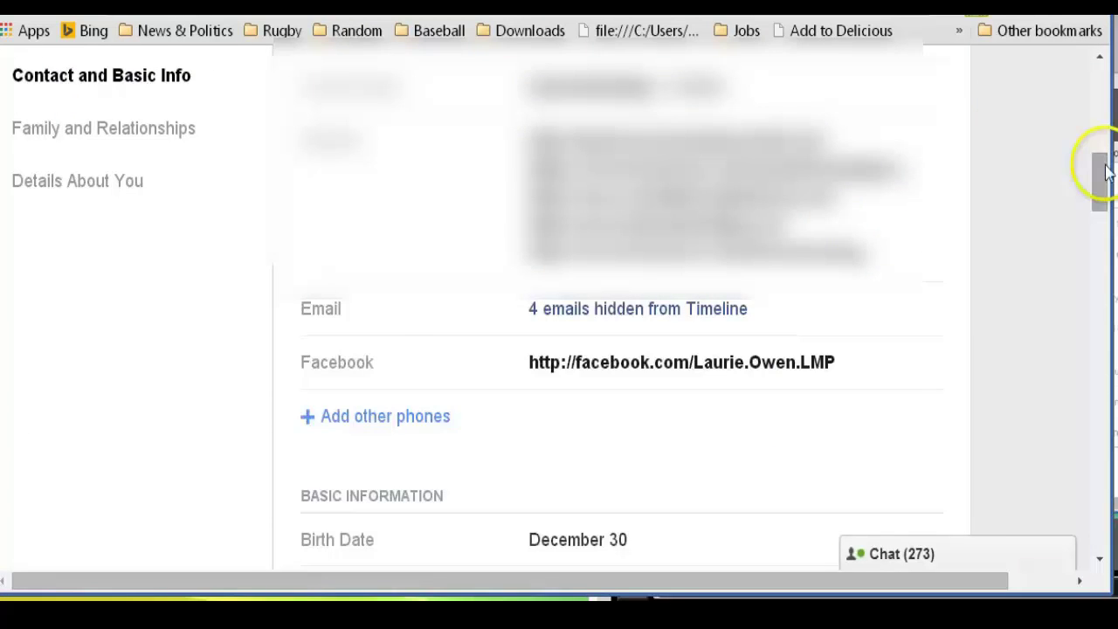
{"action": "left_click_drag", "start_coordinate": [1098, 170], "coordinate": [1099, 122]}
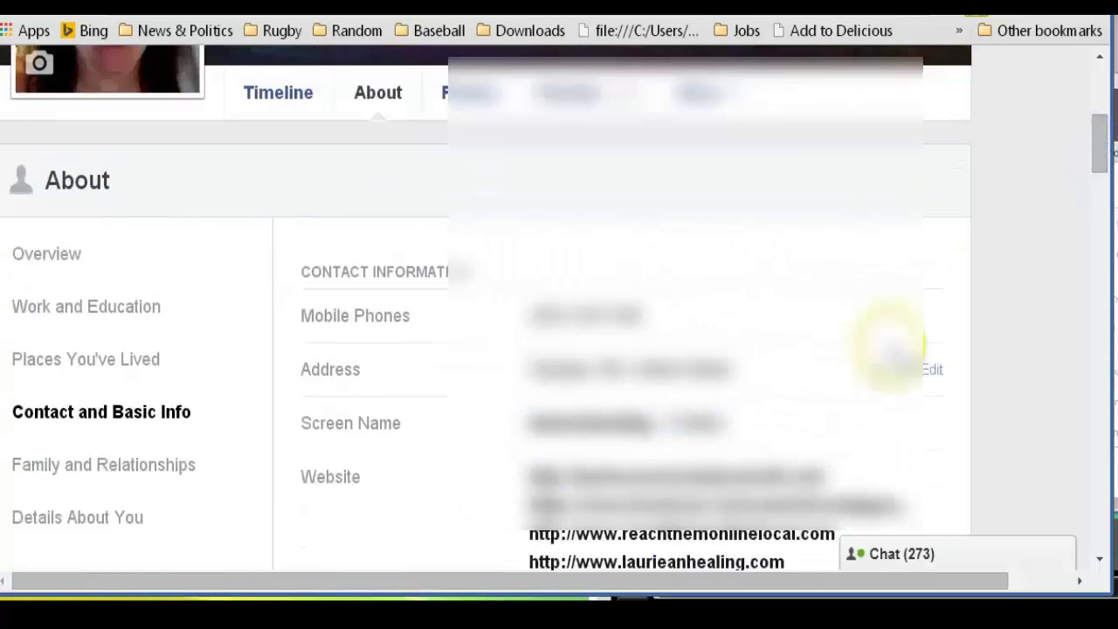
{"action": "mouse_move", "coordinate": [906, 330]}
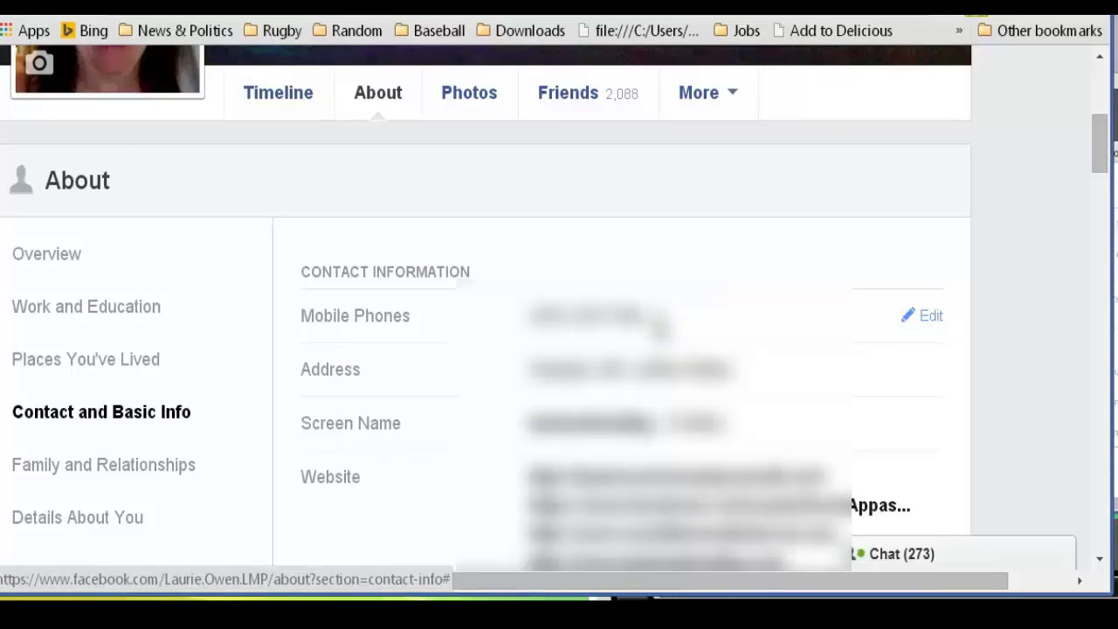
{"action": "left_click", "coordinate": [933, 318]}
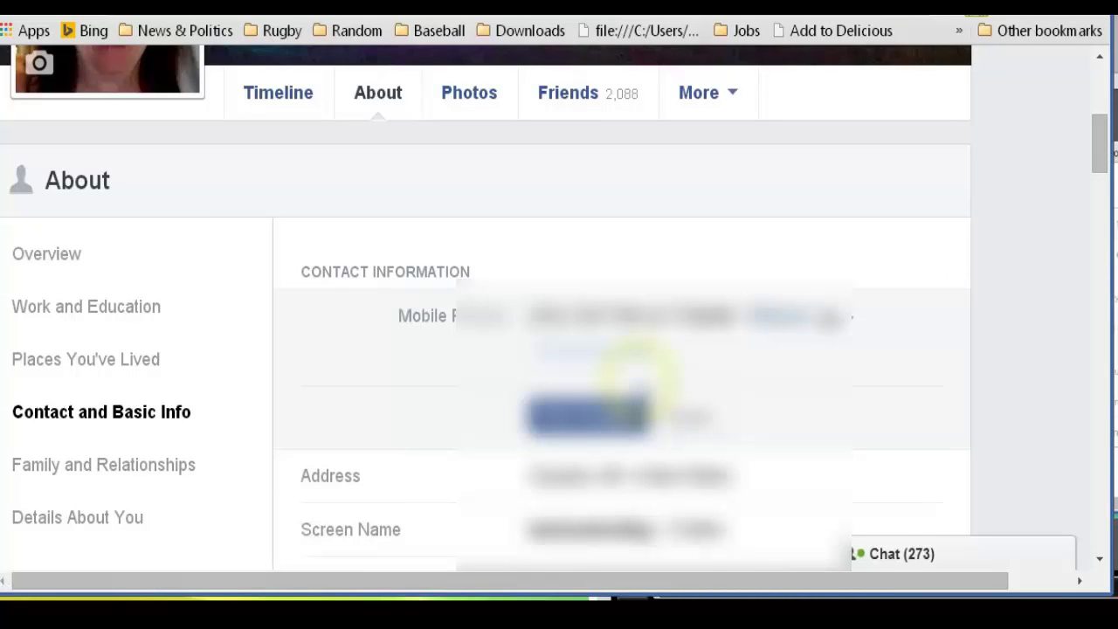
{"action": "left_click", "coordinate": [851, 319]}
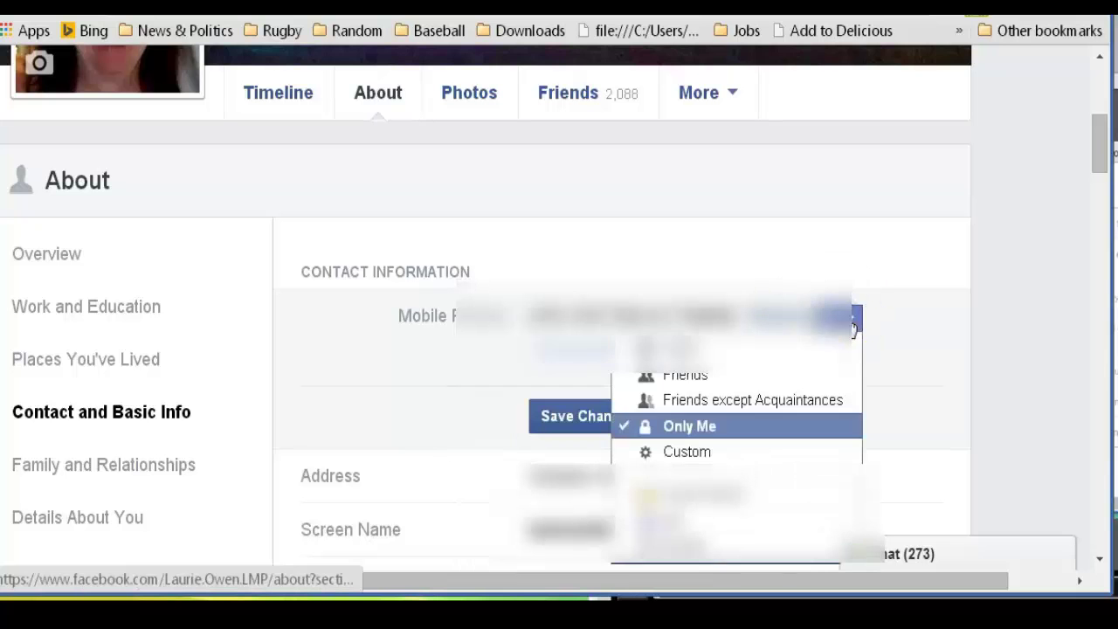
{"action": "left_click", "coordinate": [690, 427]}
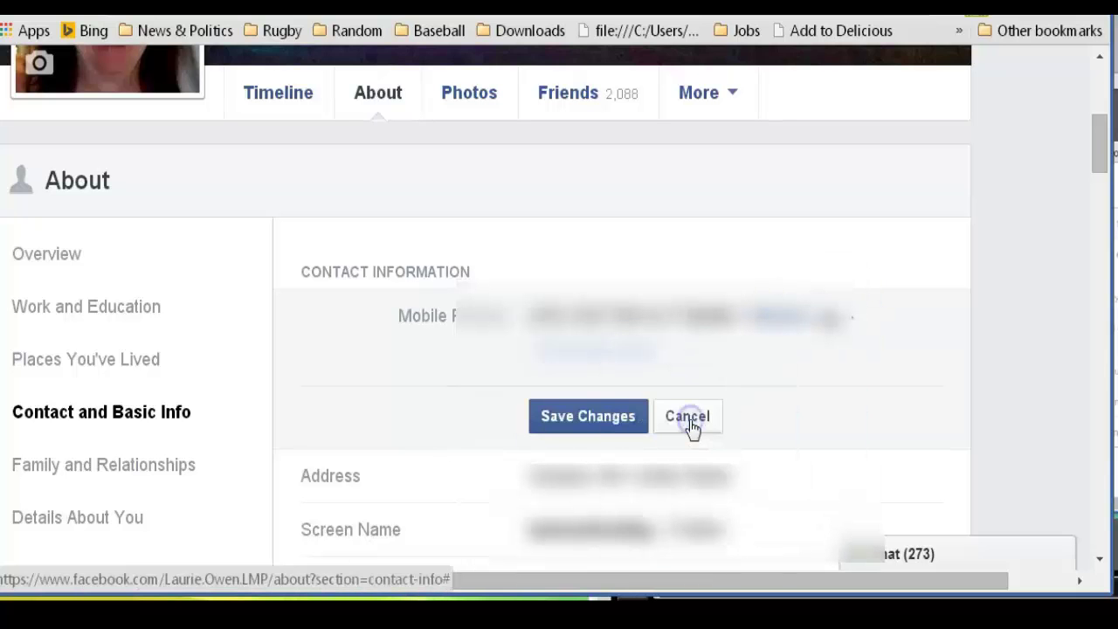
{"action": "left_click", "coordinate": [592, 419]}
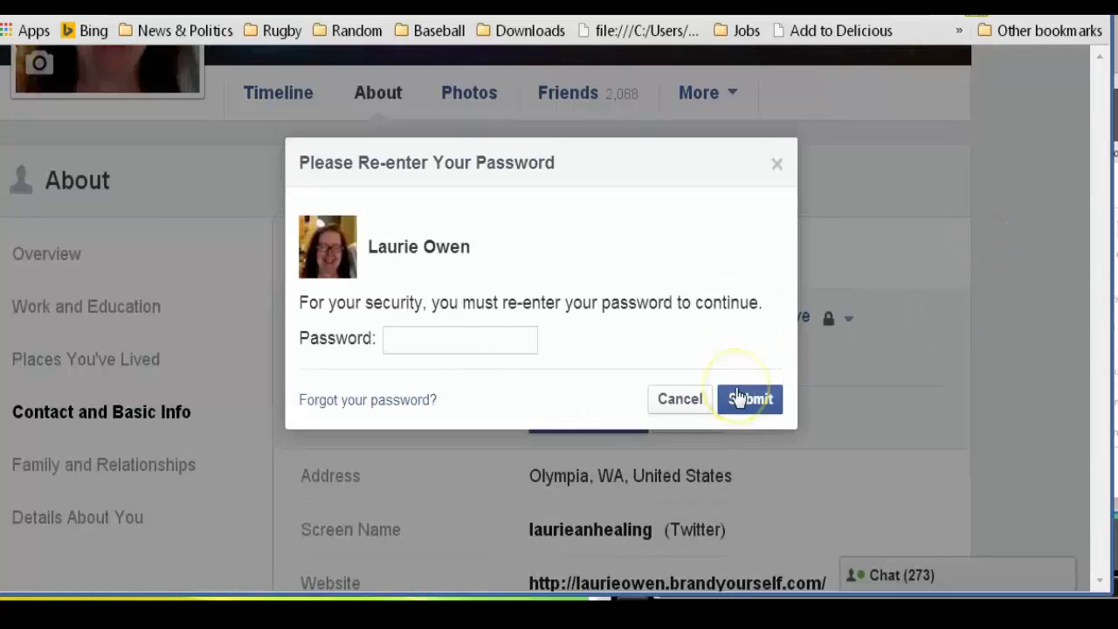
{"action": "left_click", "coordinate": [738, 399]}
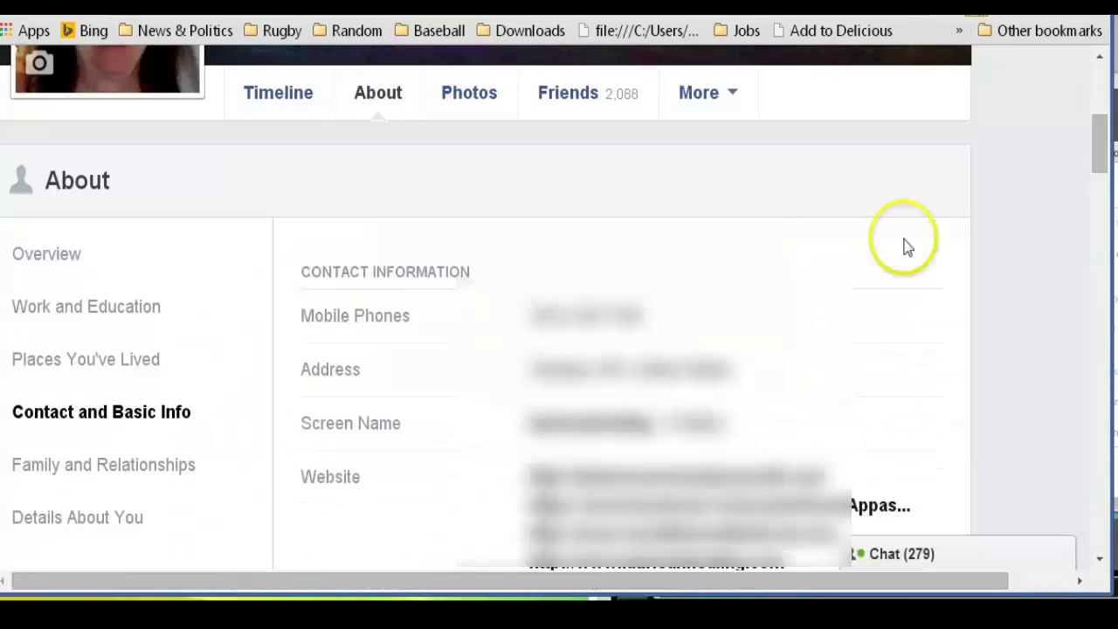
Save the profile's website entries with the audience set to Friends
{"action": "left_click_drag", "start_coordinate": [1098, 131], "coordinate": [1101, 176]}
{"action": "mouse_move", "coordinate": [919, 167]}
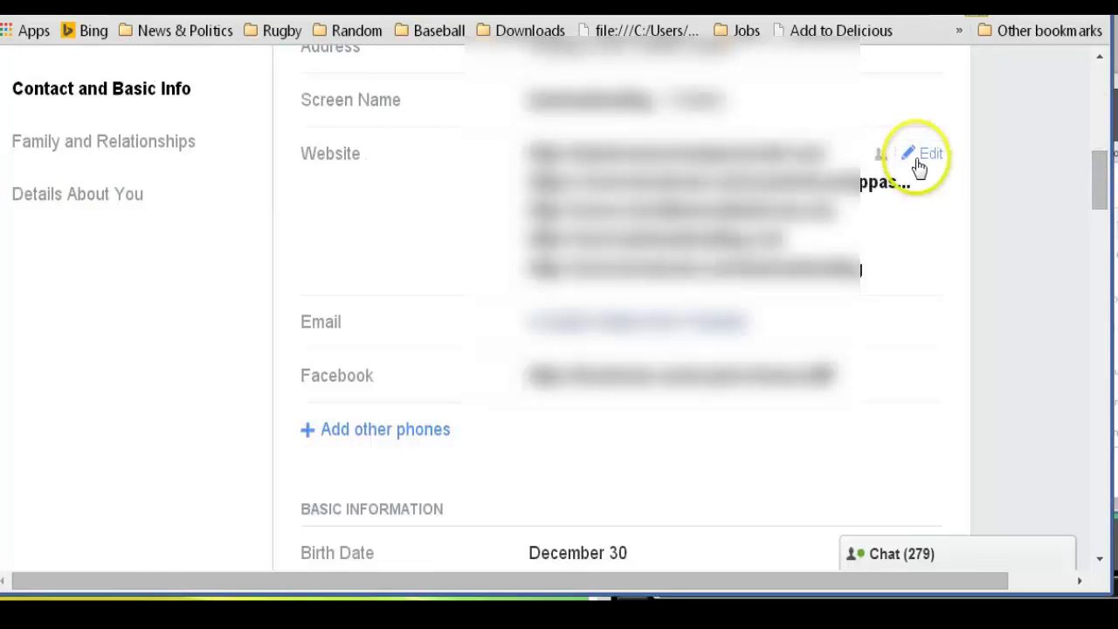
{"action": "left_click", "coordinate": [930, 159]}
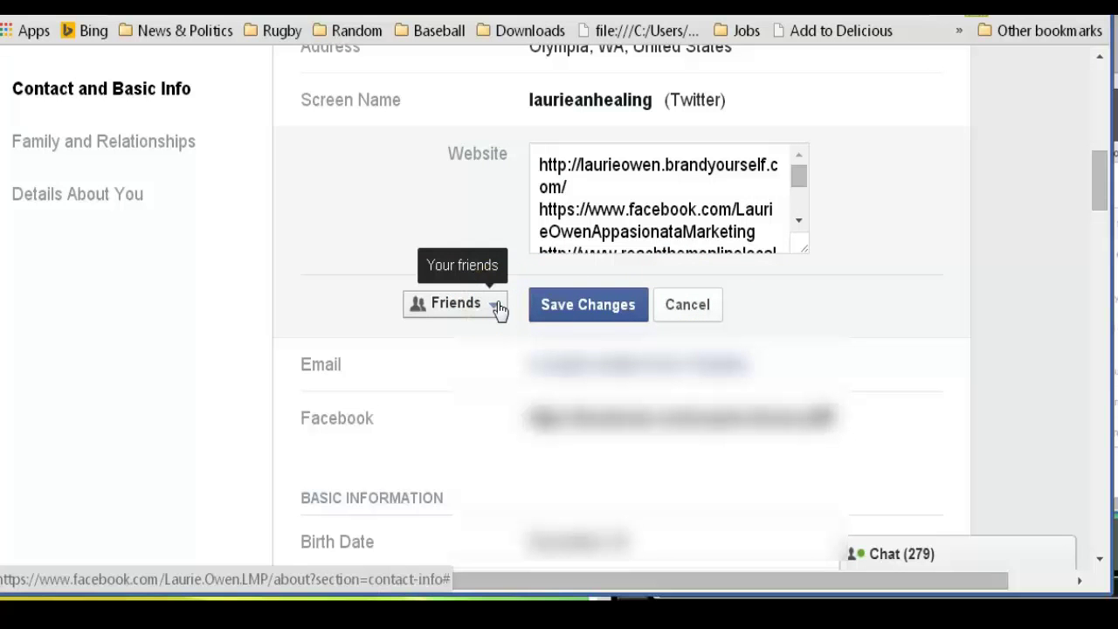
{"action": "left_click", "coordinate": [590, 320]}
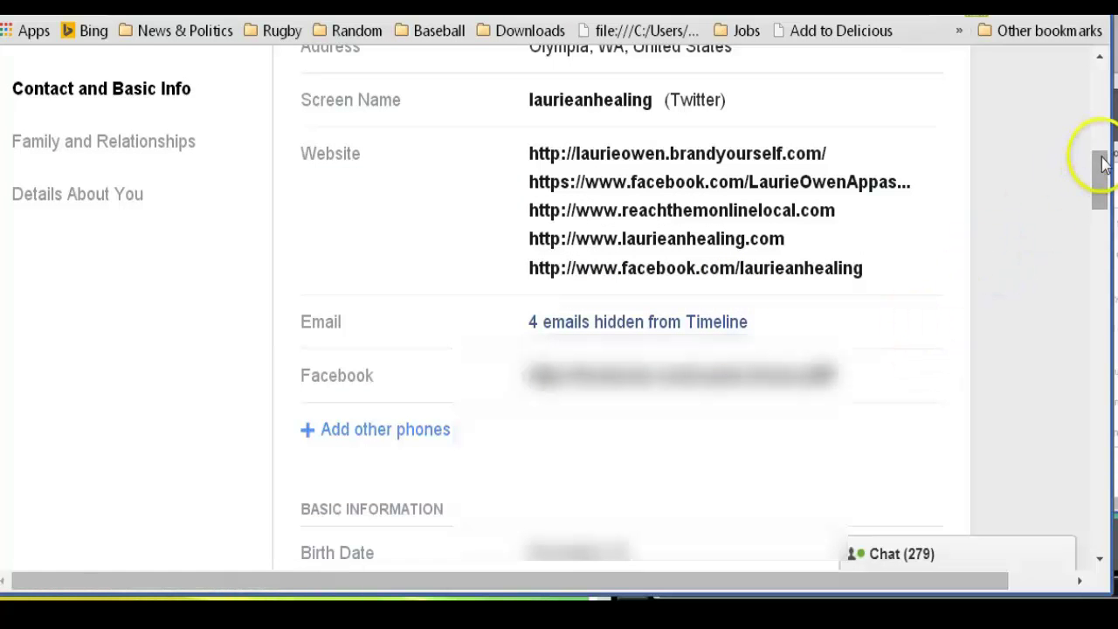
{"action": "left_click_drag", "start_coordinate": [1104, 158], "coordinate": [923, 187]}
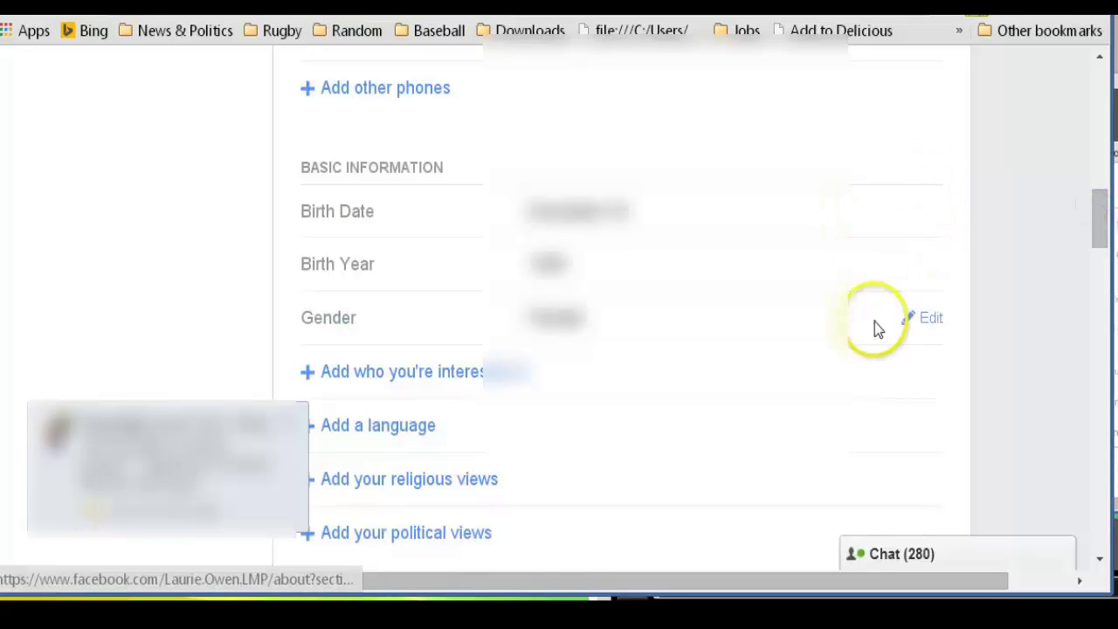
{"action": "left_click_drag", "start_coordinate": [1107, 231], "coordinate": [1105, 245]}
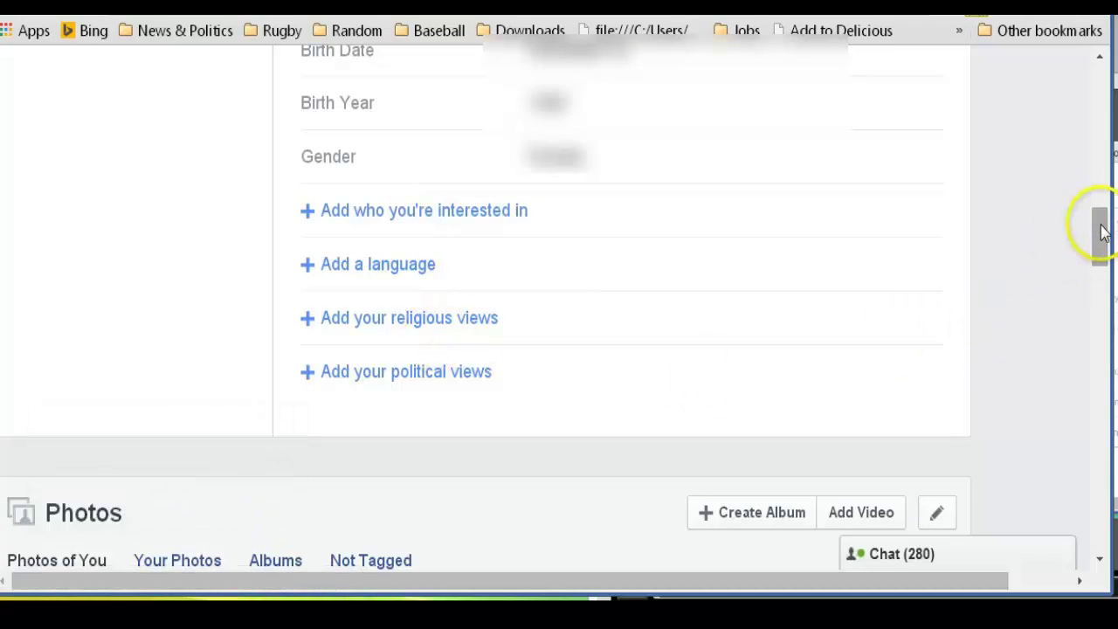
In Places You've Lived, change the second city entry's audience to Only Me and save
{"action": "left_click_drag", "start_coordinate": [1097, 230], "coordinate": [1072, 146]}
{"action": "left_click", "coordinate": [81, 302]}
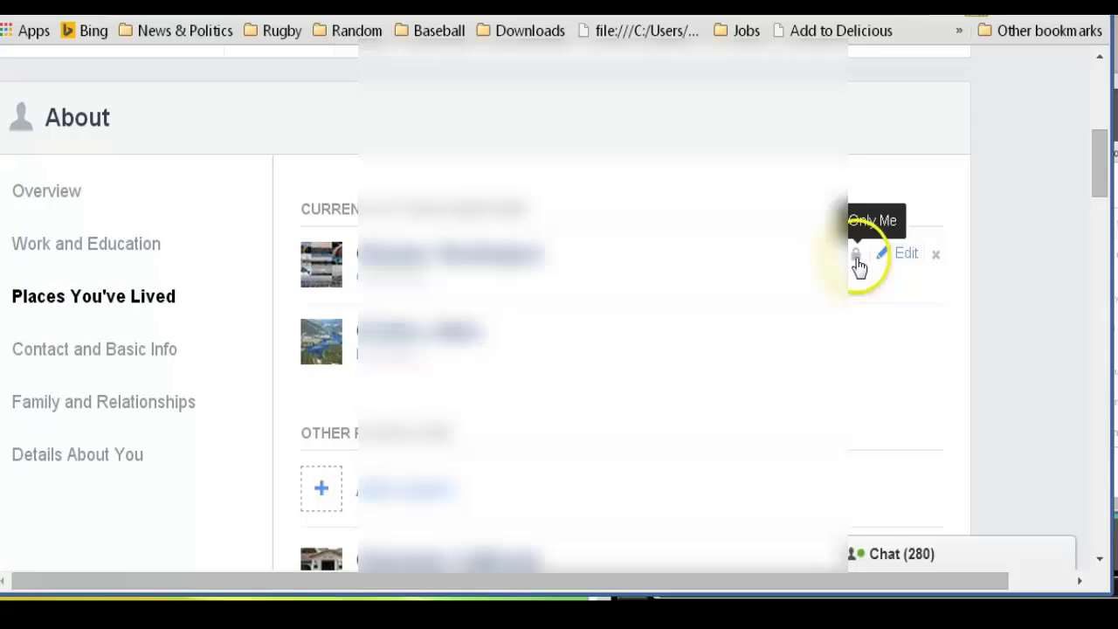
{"action": "left_click_drag", "start_coordinate": [1098, 172], "coordinate": [1105, 188]}
{"action": "mouse_move", "coordinate": [933, 217]}
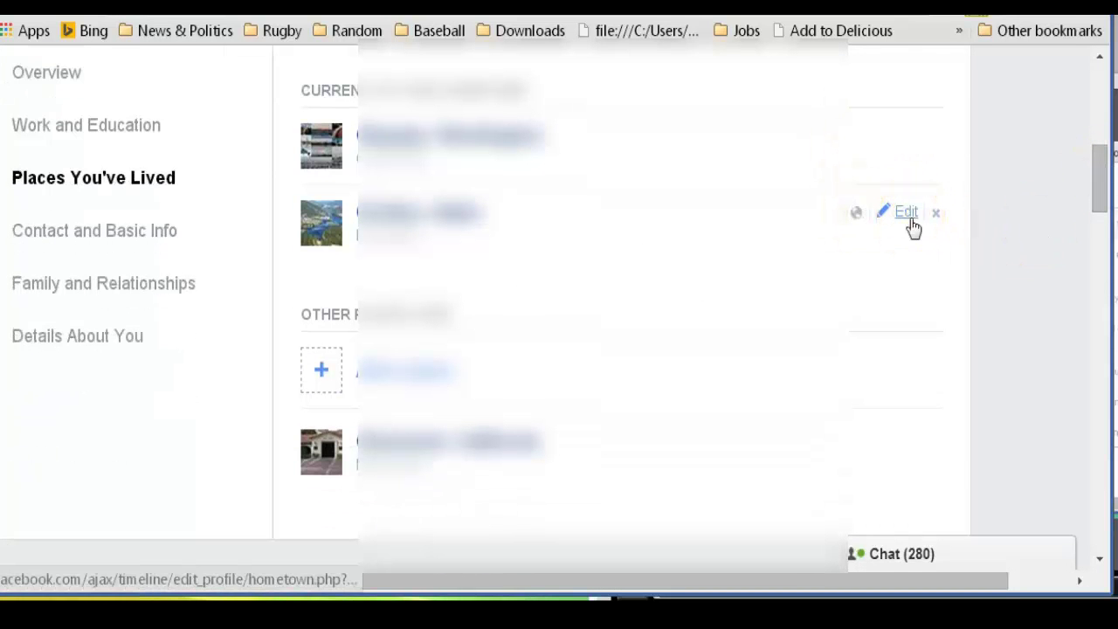
{"action": "left_click", "coordinate": [907, 214]}
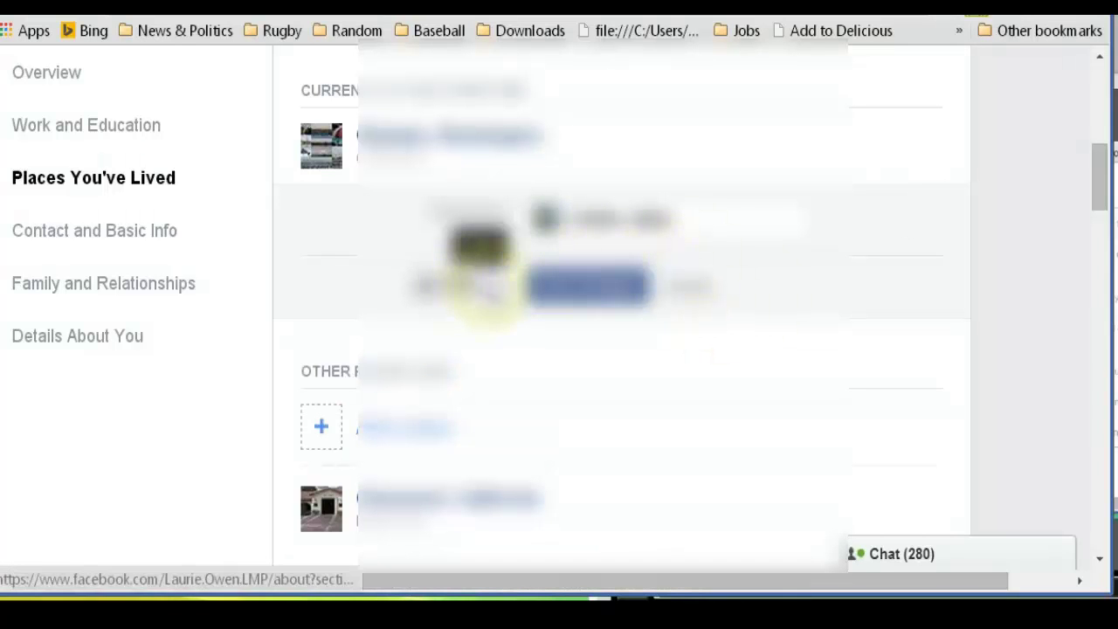
{"action": "left_click", "coordinate": [471, 284]}
{"action": "left_click", "coordinate": [399, 390]}
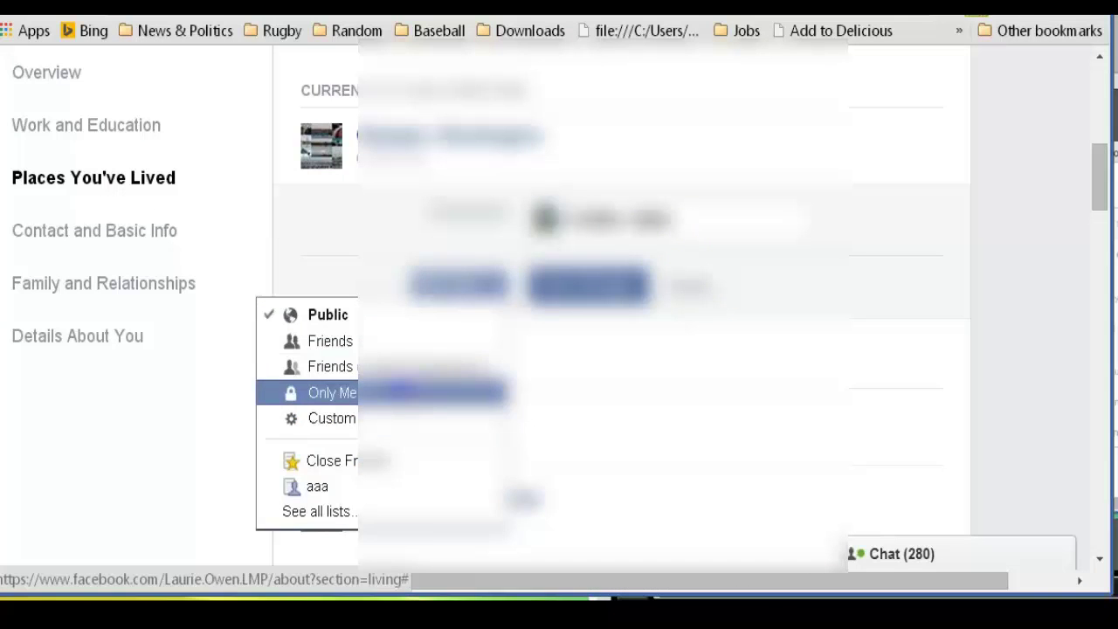
{"action": "left_click", "coordinate": [620, 289]}
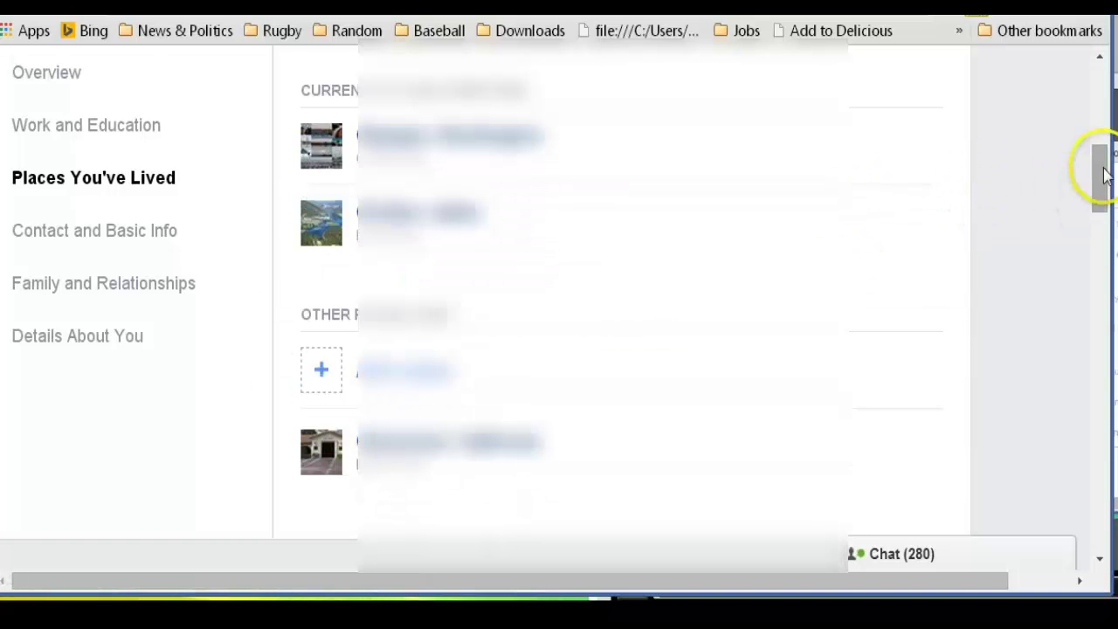
{"action": "left_click_drag", "start_coordinate": [1100, 170], "coordinate": [1105, 194]}
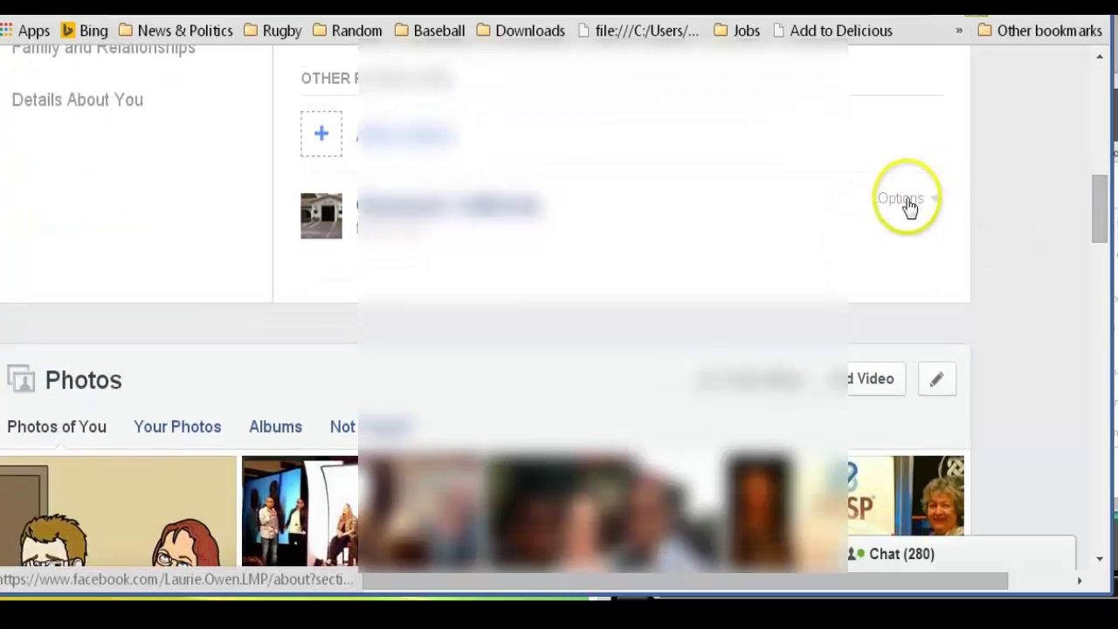
{"action": "left_click", "coordinate": [938, 203]}
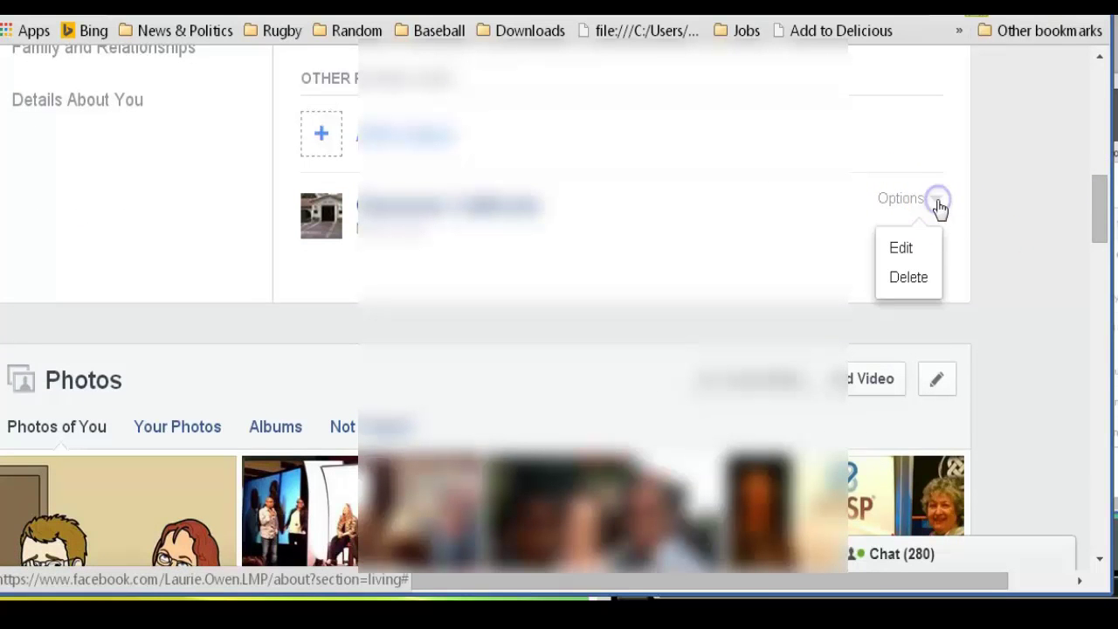
{"action": "left_click", "coordinate": [907, 244]}
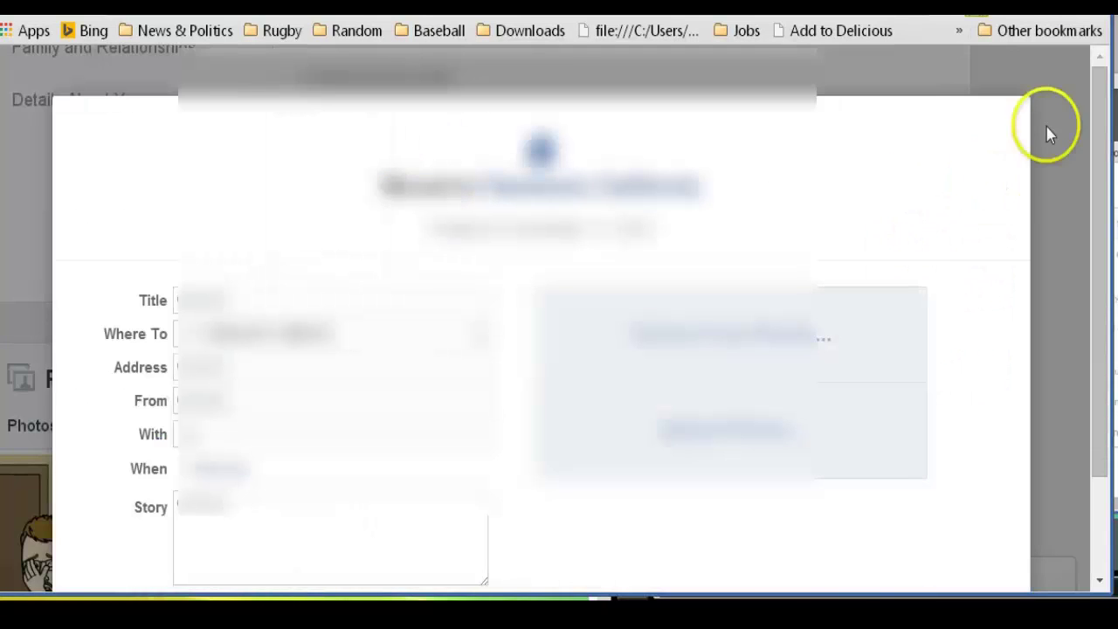
{"action": "left_click_drag", "start_coordinate": [1100, 149], "coordinate": [1100, 183]}
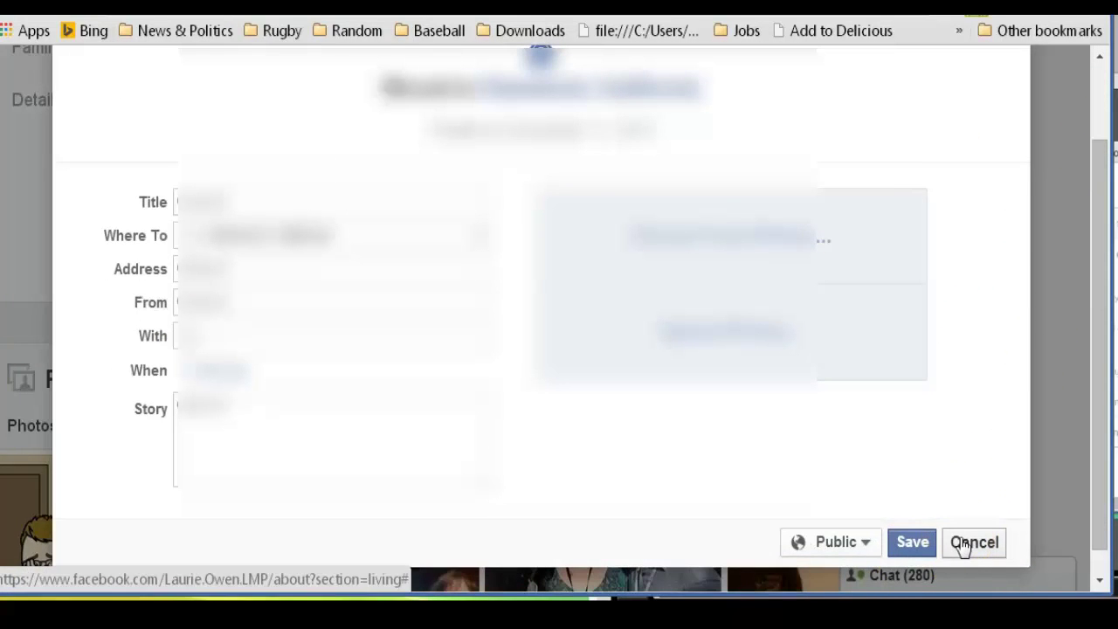
{"action": "left_click", "coordinate": [973, 542]}
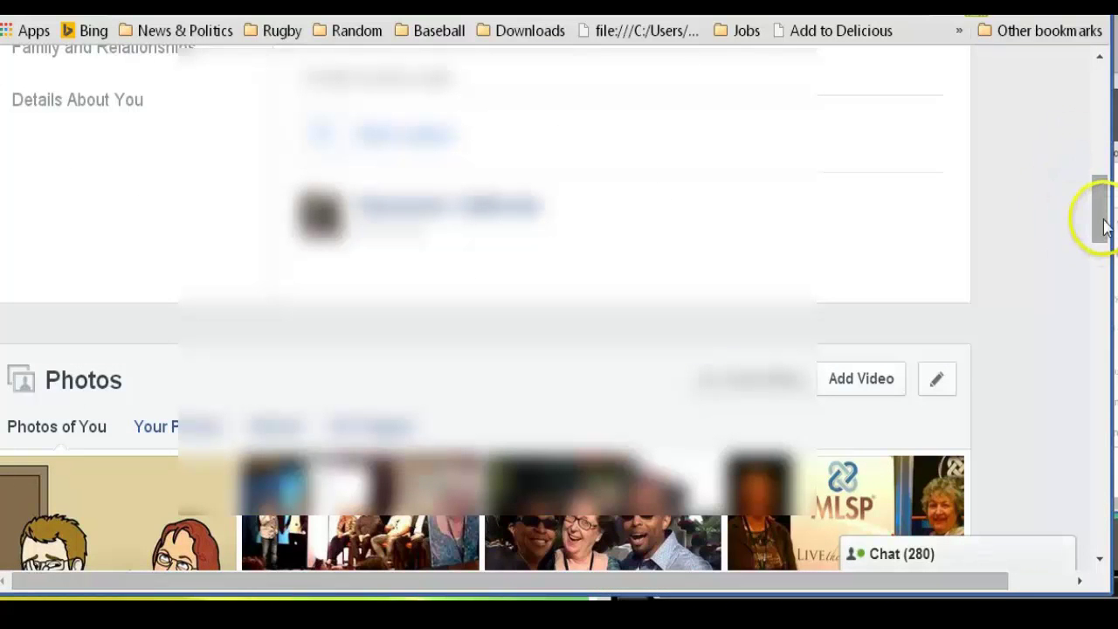
{"action": "left_click_drag", "start_coordinate": [1103, 225], "coordinate": [1083, 119]}
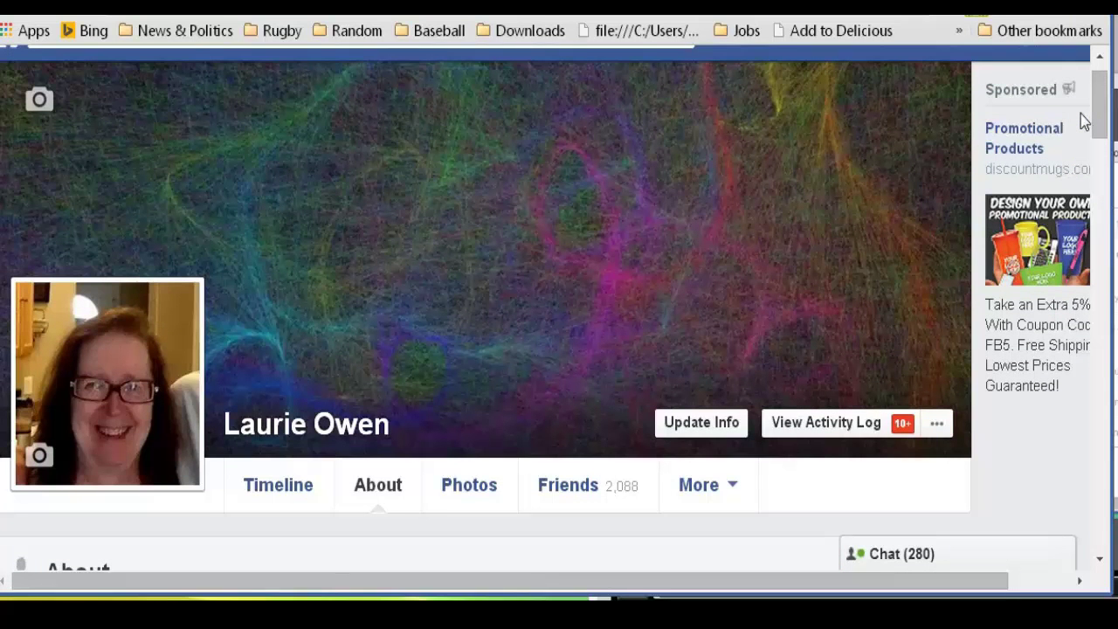
Open the profile's Activity Log from the About page and bring up Timeline Review
{"action": "left_click", "coordinate": [977, 254]}
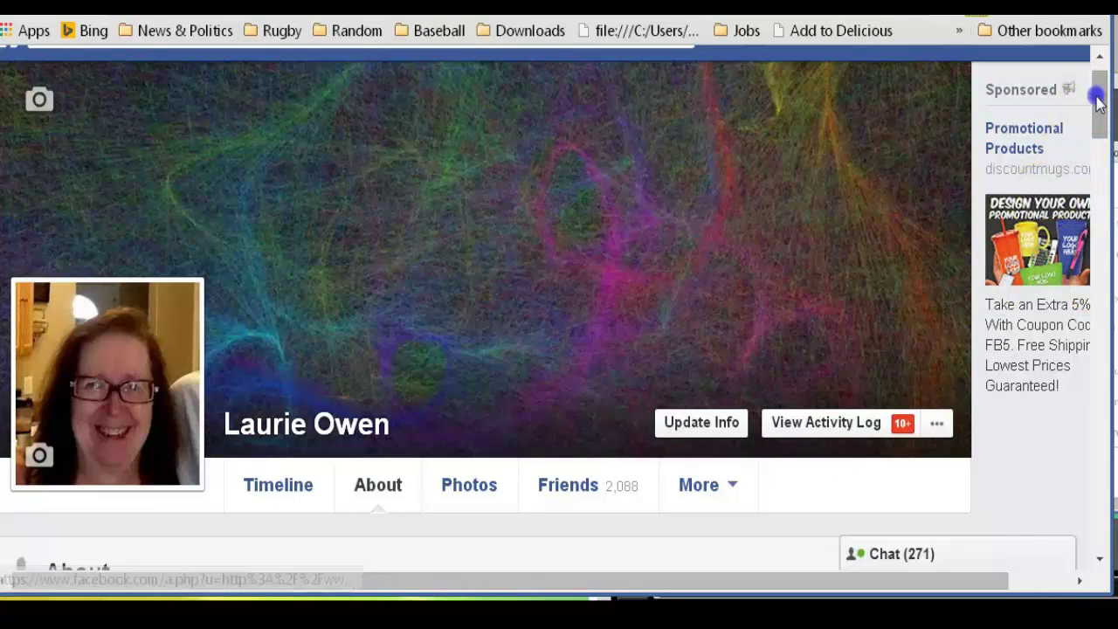
{"action": "mouse_move", "coordinate": [1097, 99]}
{"action": "left_mouse_down"}
{"action": "mouse_move", "coordinate": [1098, 79]}
{"action": "mouse_move", "coordinate": [1104, 142]}
{"action": "mouse_move", "coordinate": [1101, 103]}
{"action": "left_mouse_up"}
{"action": "left_click", "coordinate": [800, 421]}
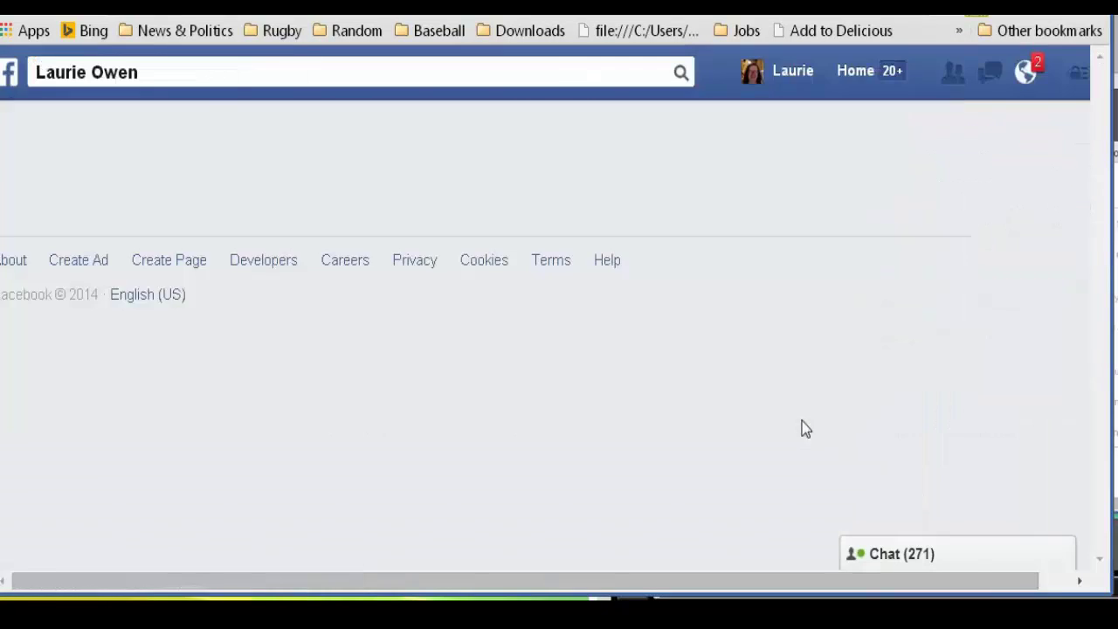
{"action": "left_click", "coordinate": [917, 285]}
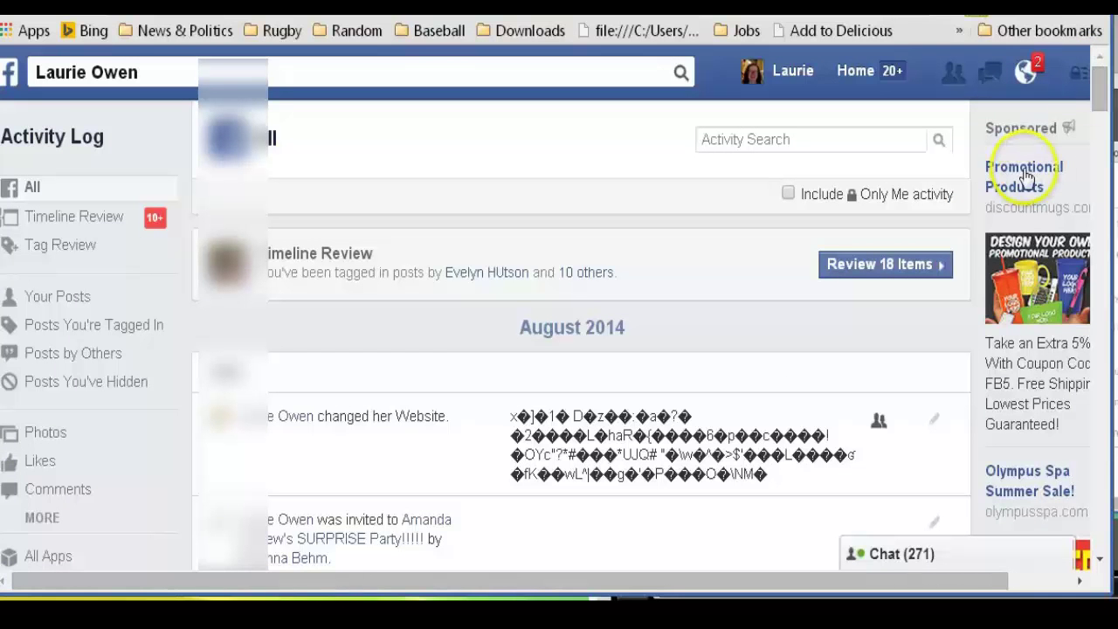
Load the 18 tagged items awaiting review, scroll through them, and play the goat video
{"action": "left_click", "coordinate": [880, 275]}
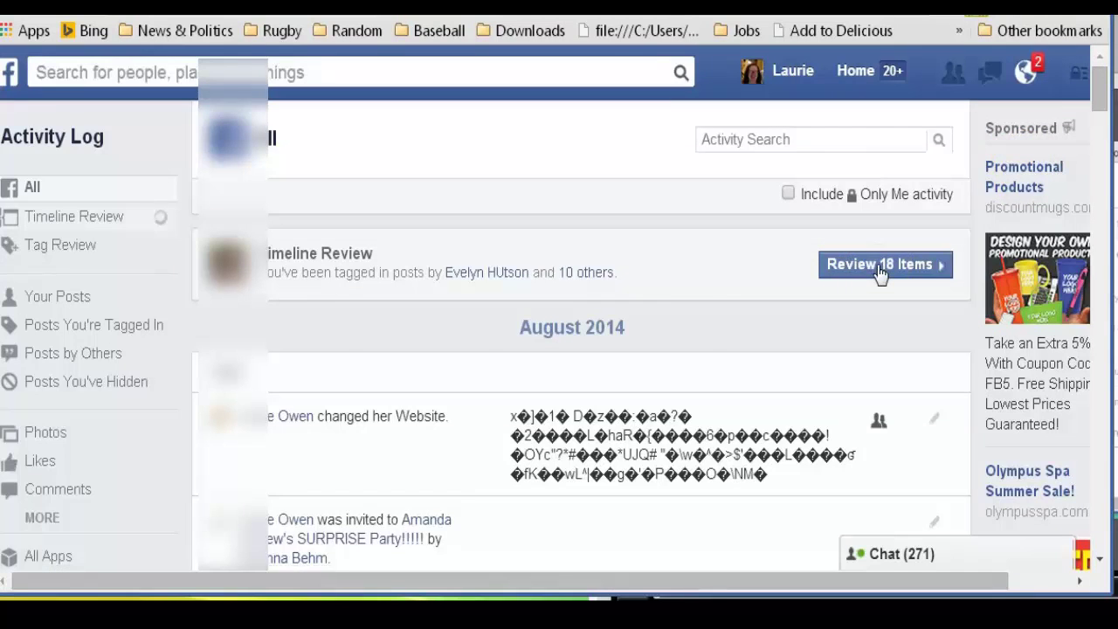
{"action": "scroll", "coordinate": [646, 274], "scroll_direction": "down", "scroll_amount": 3}
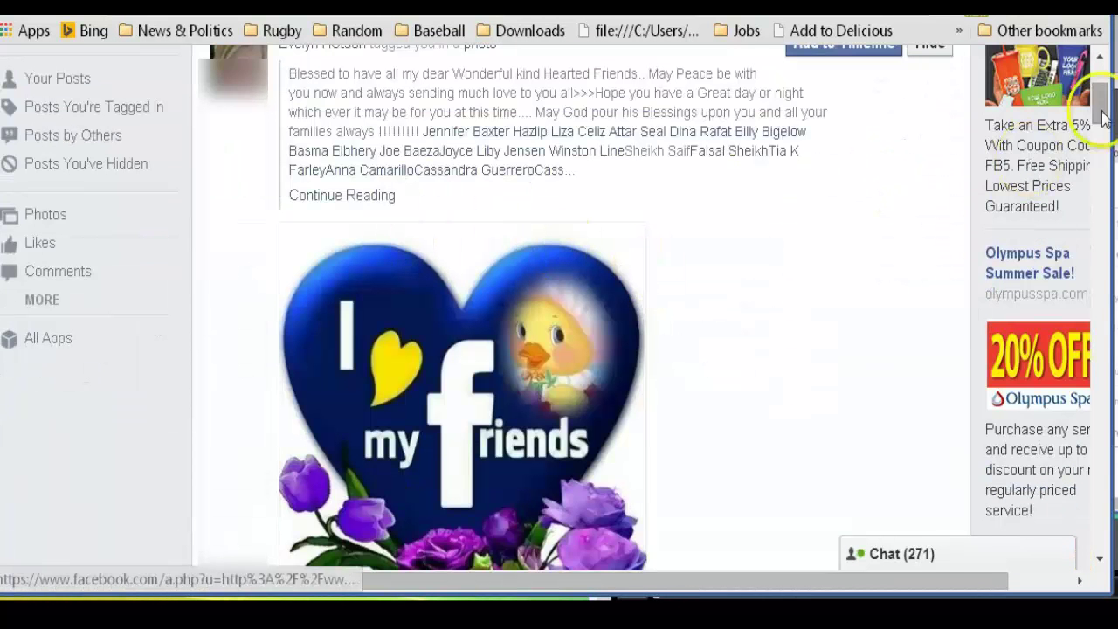
{"action": "mouse_move", "coordinate": [1098, 113]}
{"action": "left_mouse_down"}
{"action": "mouse_move", "coordinate": [1102, 93]}
{"action": "mouse_move", "coordinate": [1103, 138]}
{"action": "mouse_move", "coordinate": [1099, 121]}
{"action": "left_mouse_up"}
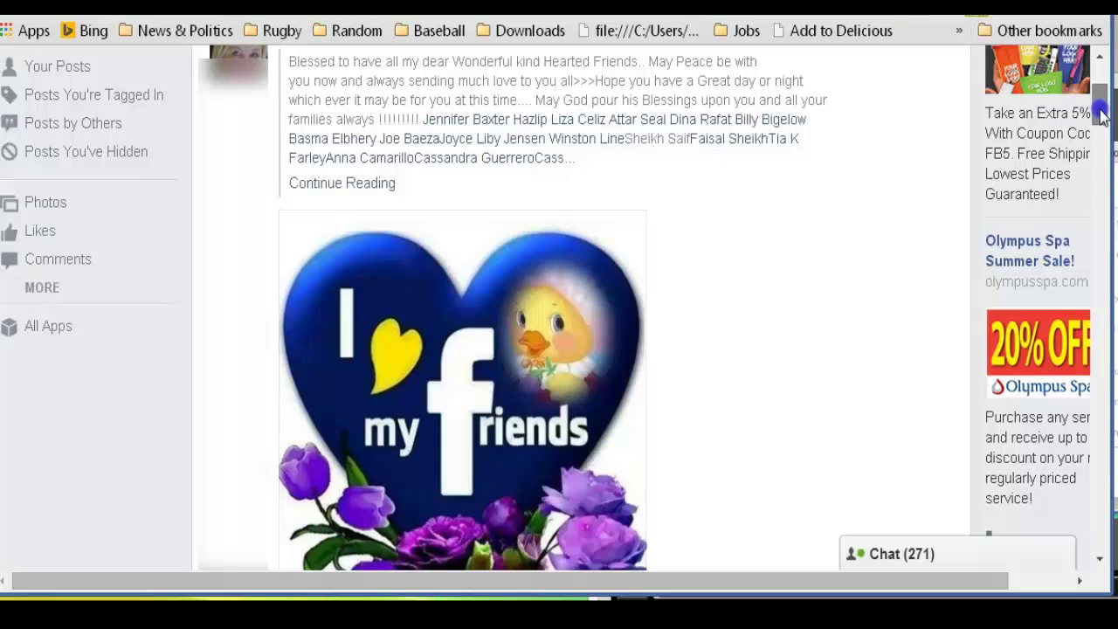
{"action": "scroll", "coordinate": [1102, 118], "scroll_direction": "down", "scroll_amount": 1}
{"action": "scroll", "coordinate": [1100, 117], "scroll_direction": "down", "scroll_amount": 1}
{"action": "left_click_drag", "start_coordinate": [1100, 117], "coordinate": [1102, 191]}
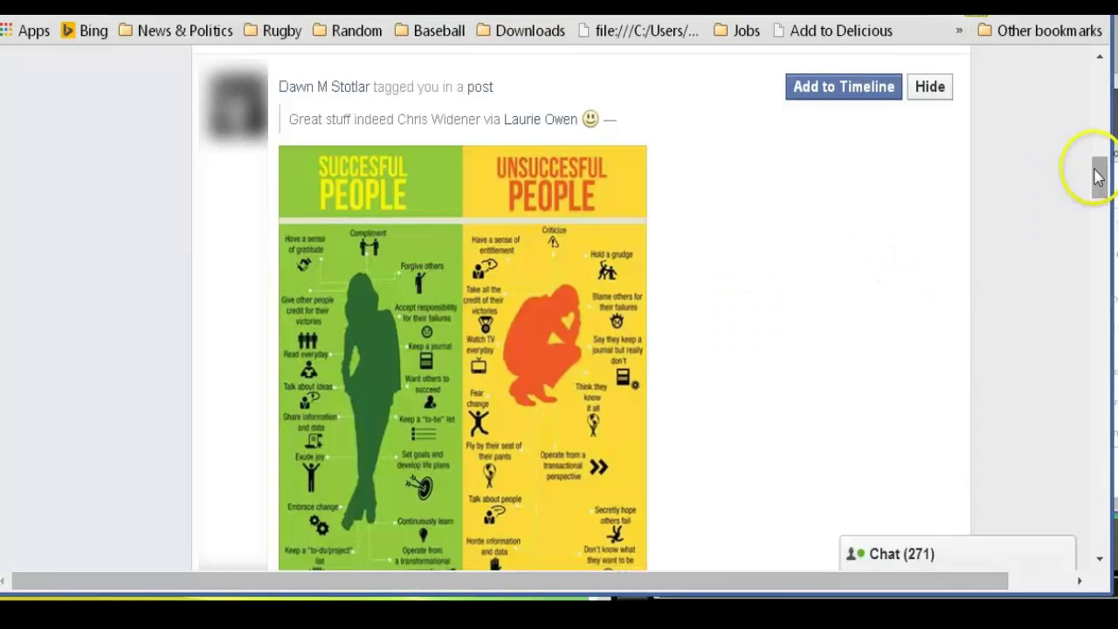
{"action": "left_click_drag", "start_coordinate": [1098, 175], "coordinate": [1099, 234]}
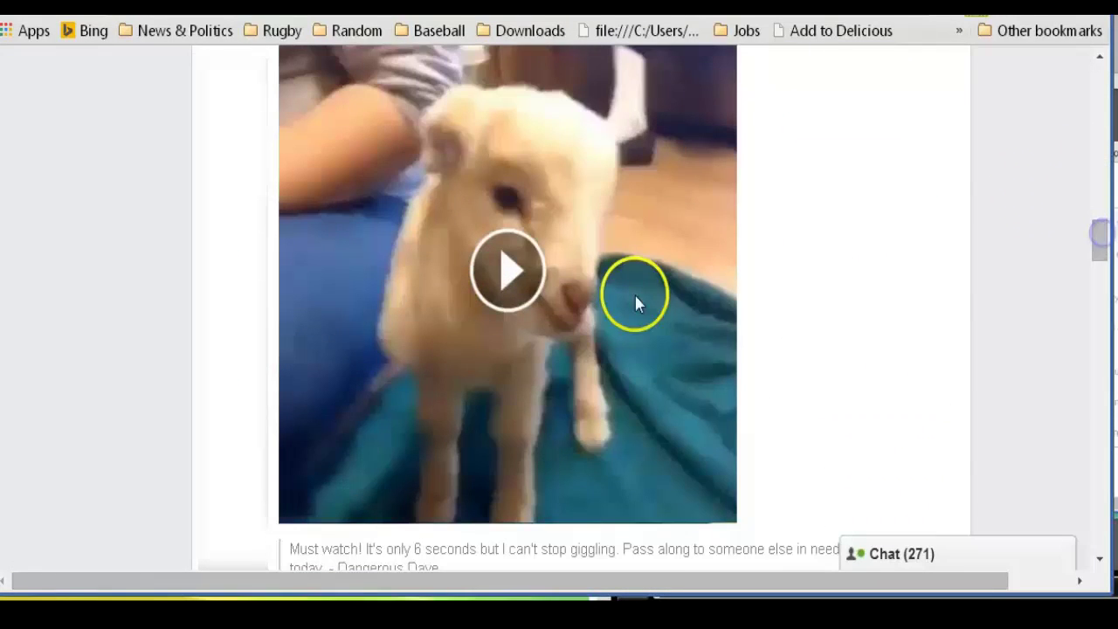
{"action": "left_click", "coordinate": [512, 295]}
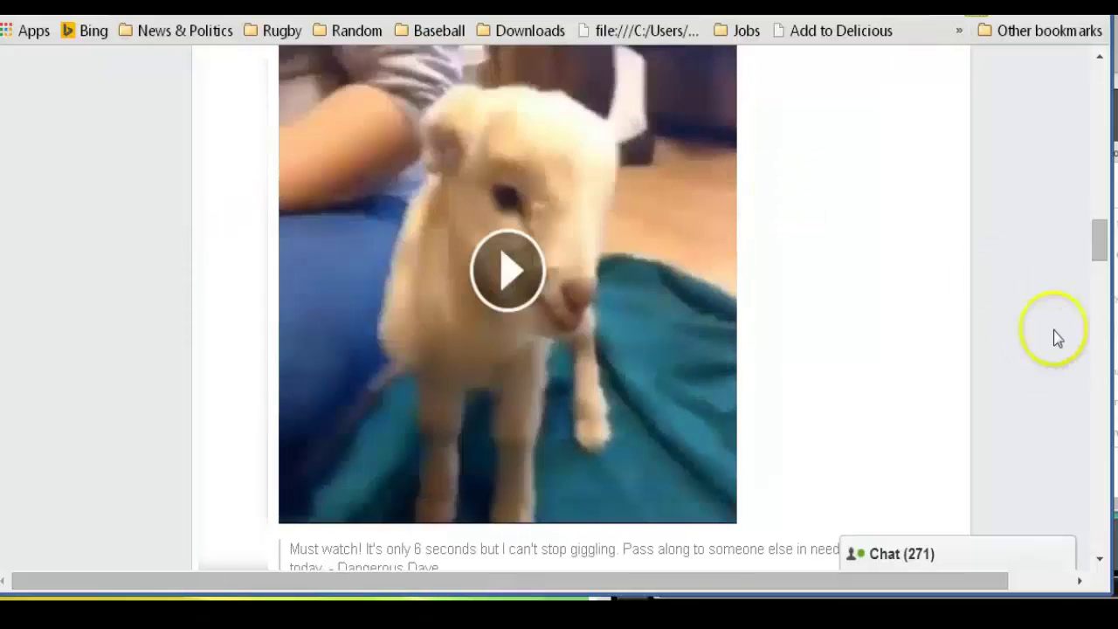
{"action": "left_click_drag", "start_coordinate": [1101, 244], "coordinate": [1097, 517]}
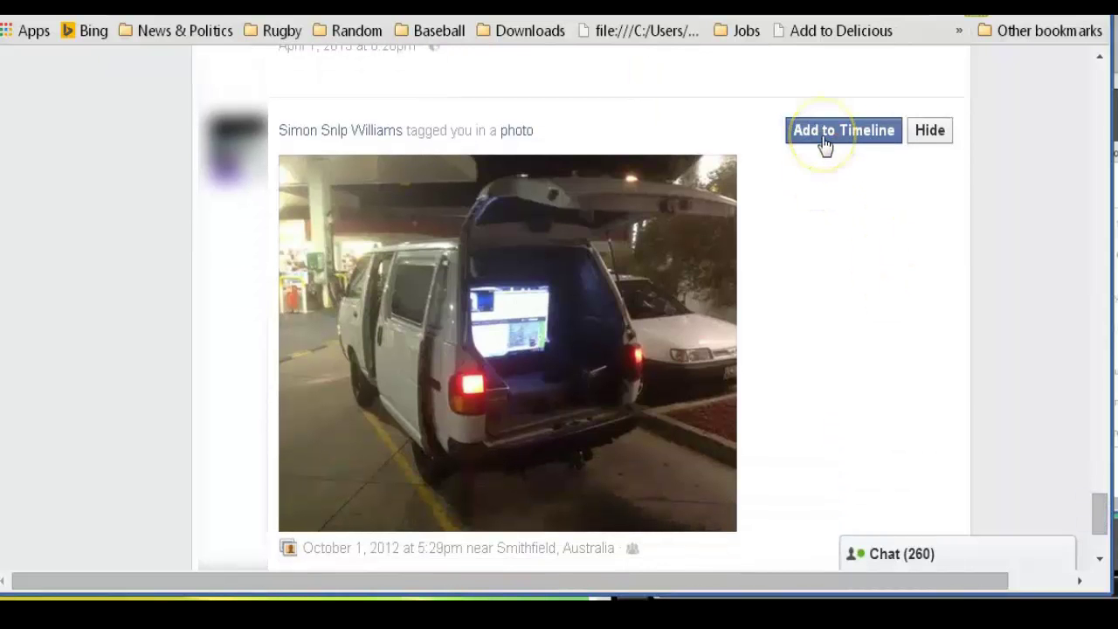
Hide the tagged van photo from the timeline and untag yourself from it
{"action": "left_click", "coordinate": [930, 136]}
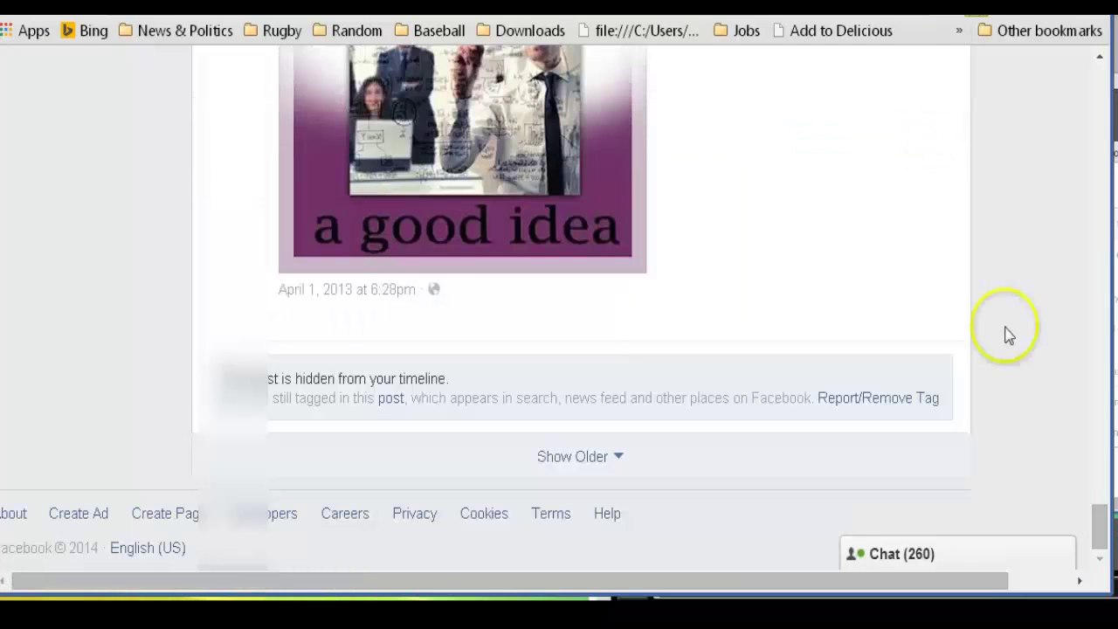
{"action": "left_click_drag", "start_coordinate": [1101, 528], "coordinate": [1103, 546]}
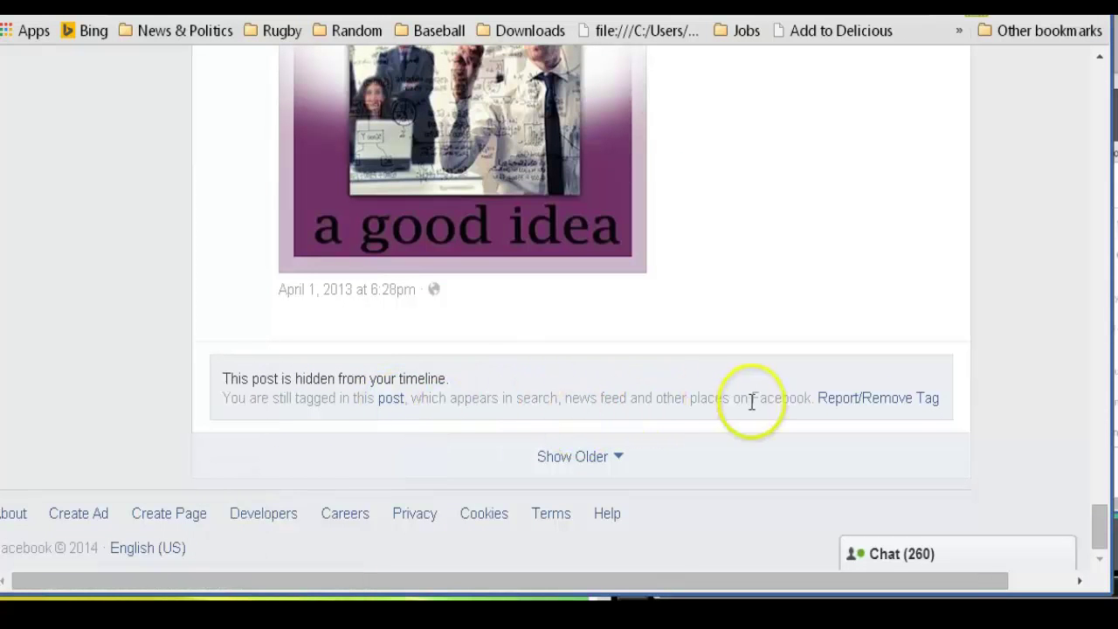
{"action": "left_click", "coordinate": [897, 400]}
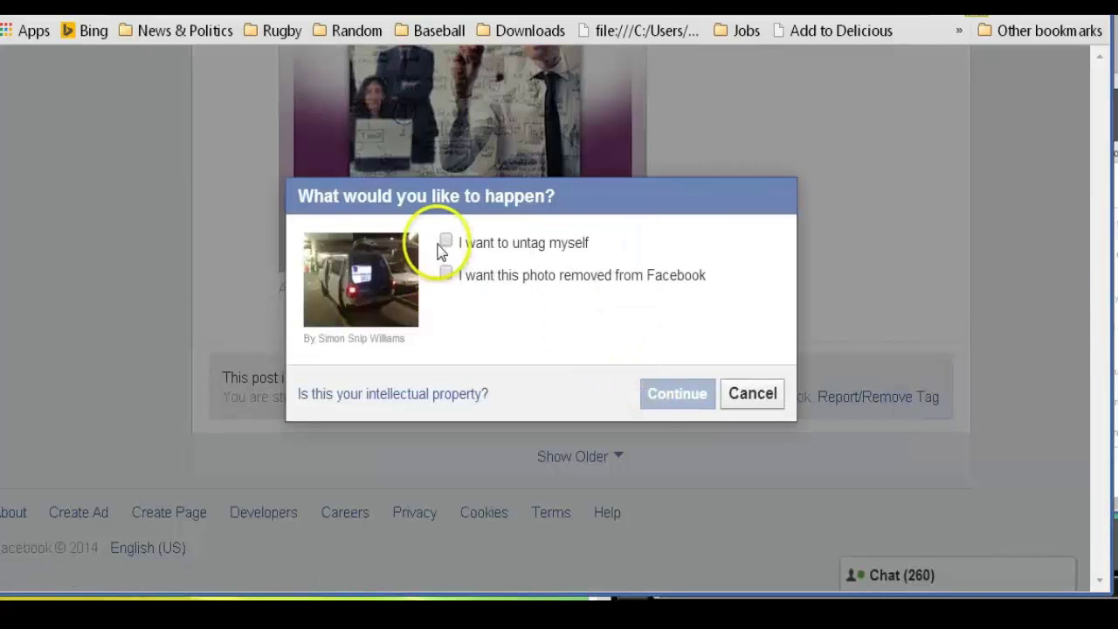
{"action": "left_click", "coordinate": [446, 242]}
{"action": "left_click", "coordinate": [669, 400]}
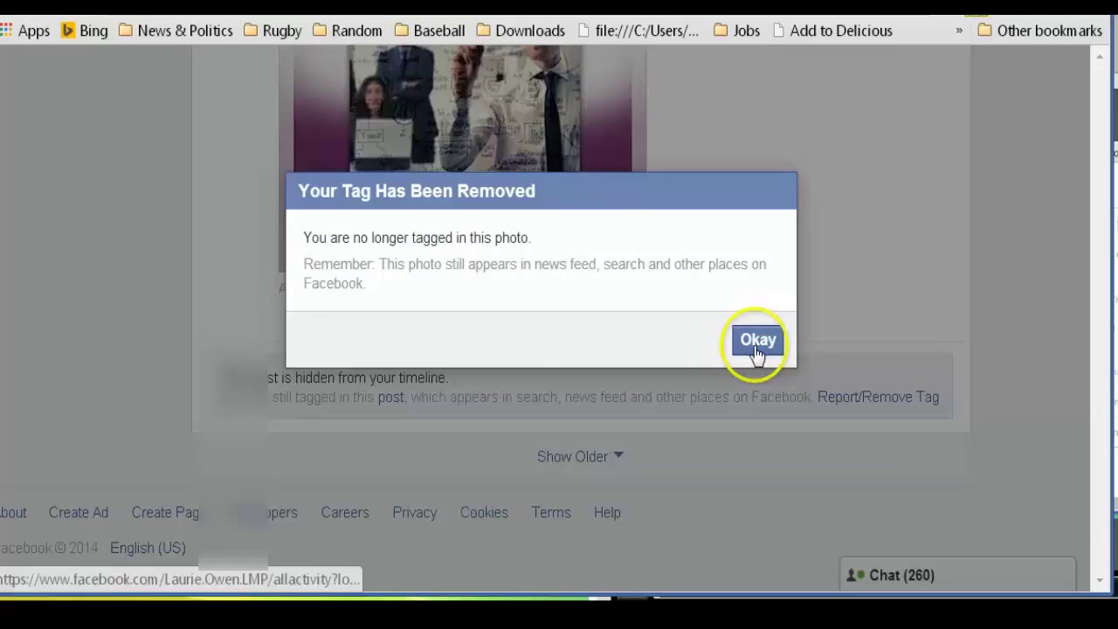
{"action": "left_click", "coordinate": [757, 345]}
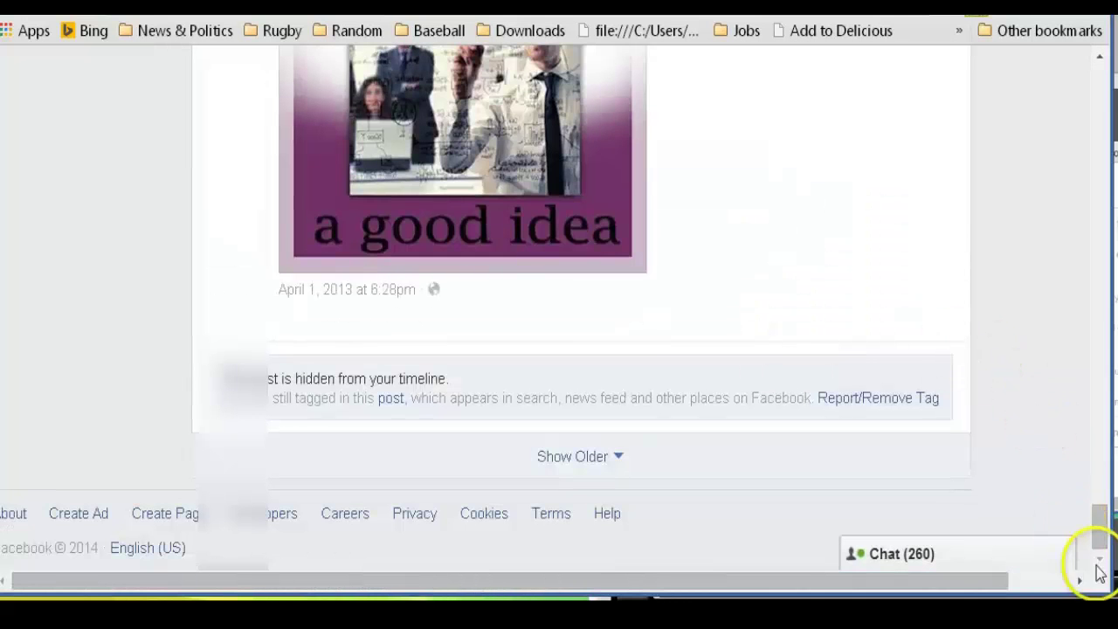
Glance at the Timeline Review settings, then open Tag Review, which shows no pending tags
{"action": "left_click_drag", "start_coordinate": [1097, 529], "coordinate": [1031, 130]}
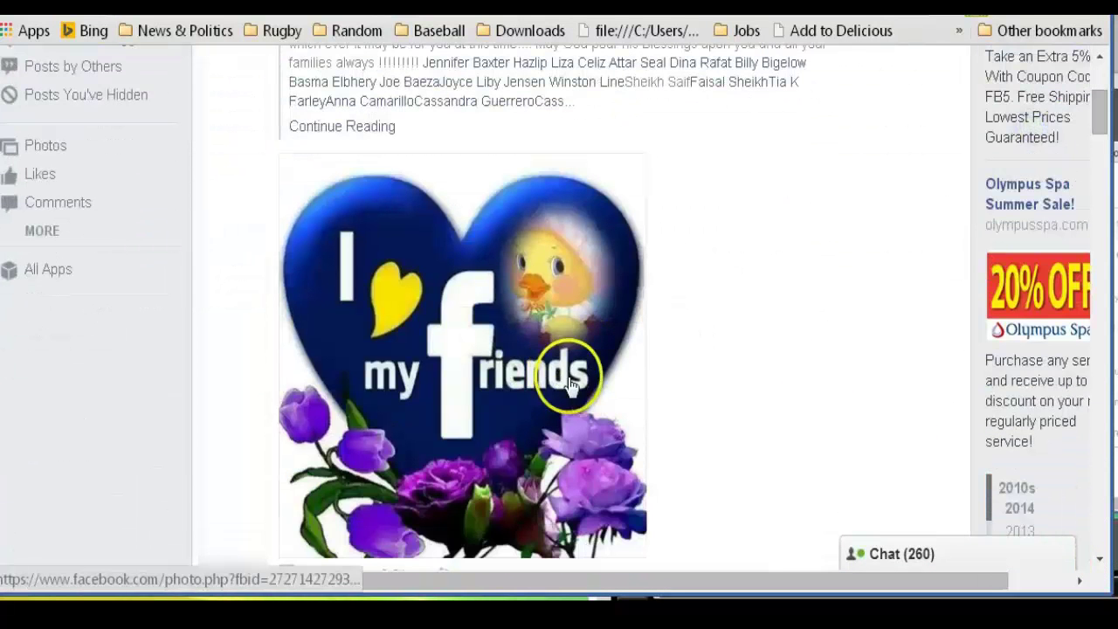
{"action": "left_click_drag", "start_coordinate": [1108, 121], "coordinate": [1103, 94]}
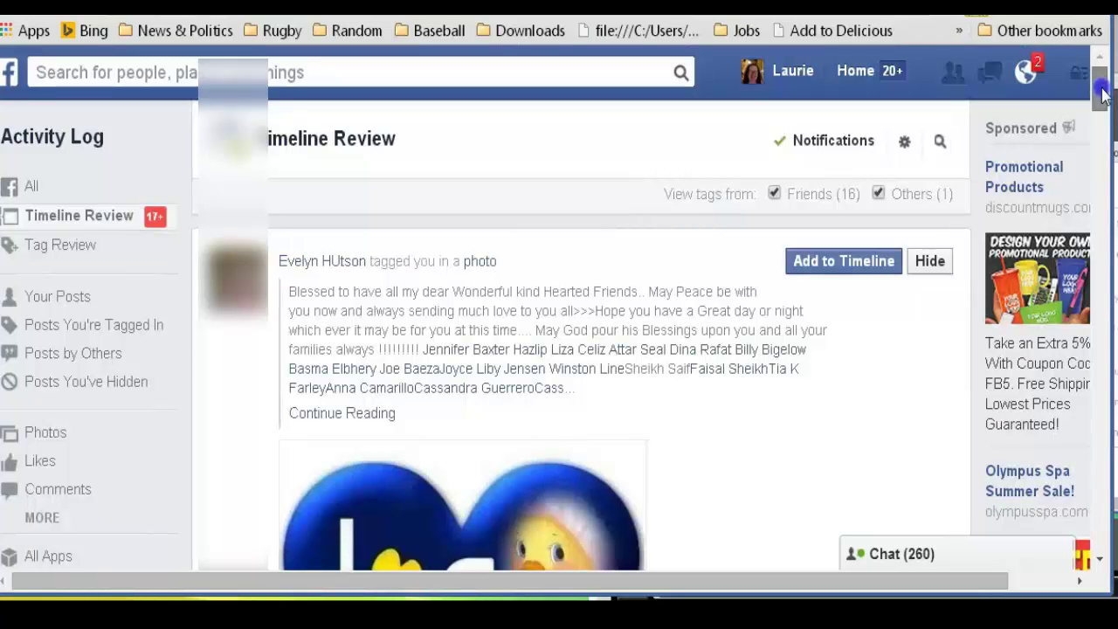
{"action": "left_click", "coordinate": [904, 142]}
{"action": "left_click", "coordinate": [826, 535]}
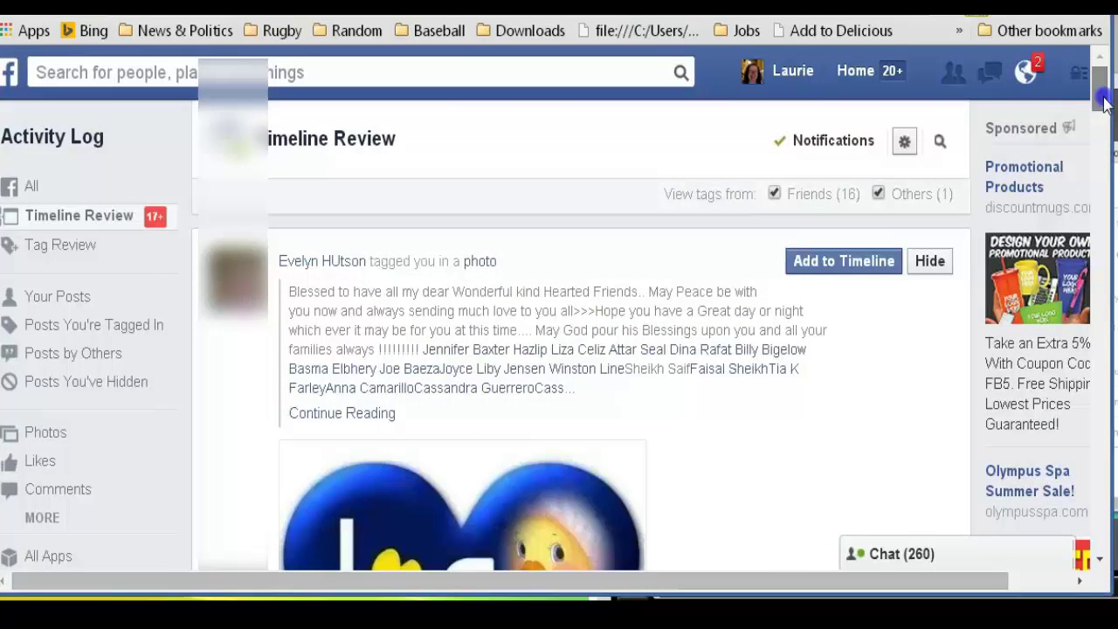
{"action": "mouse_move", "coordinate": [1100, 91]}
{"action": "left_mouse_down"}
{"action": "mouse_move", "coordinate": [1107, 136]}
{"action": "mouse_move", "coordinate": [1099, 80]}
{"action": "left_mouse_up"}
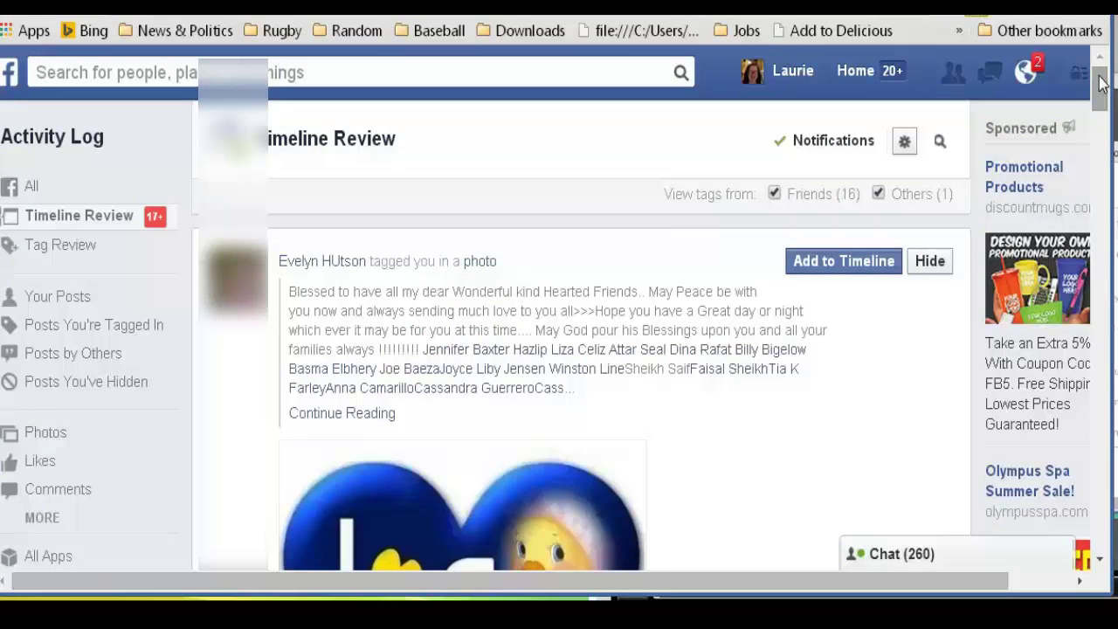
{"action": "left_click_drag", "start_coordinate": [1099, 81], "coordinate": [1101, 84]}
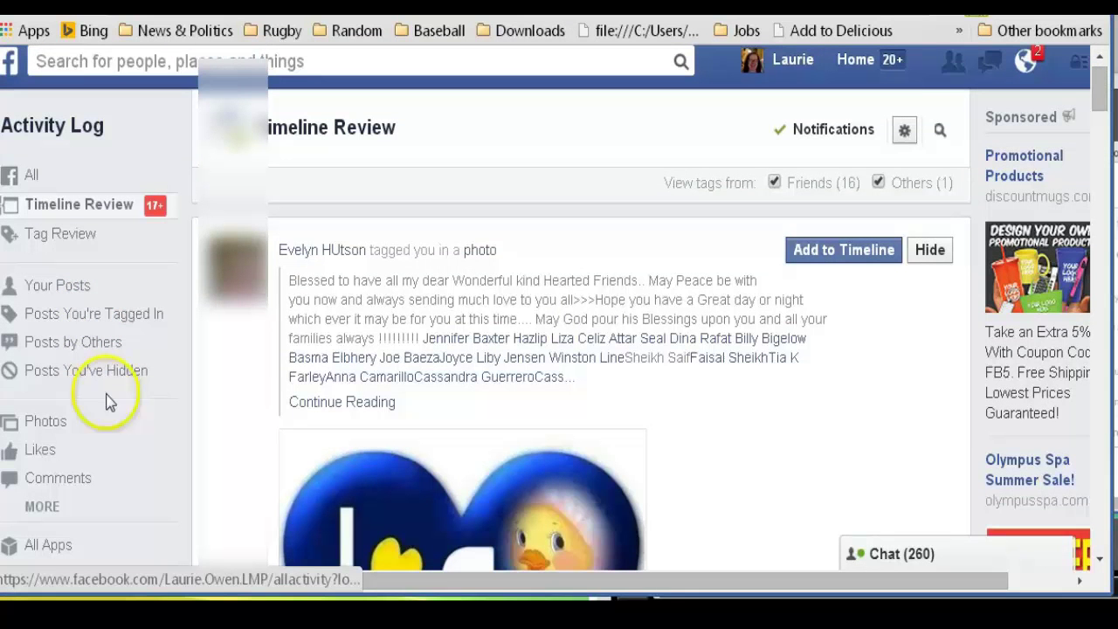
{"action": "left_click_drag", "start_coordinate": [1093, 88], "coordinate": [1098, 96]}
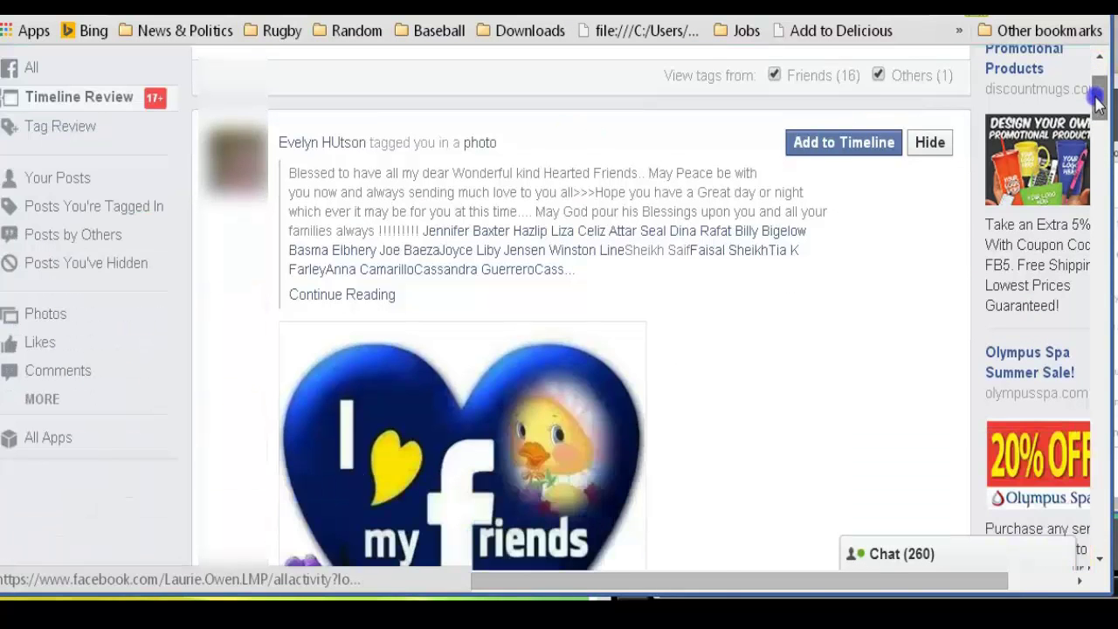
{"action": "left_click", "coordinate": [73, 128]}
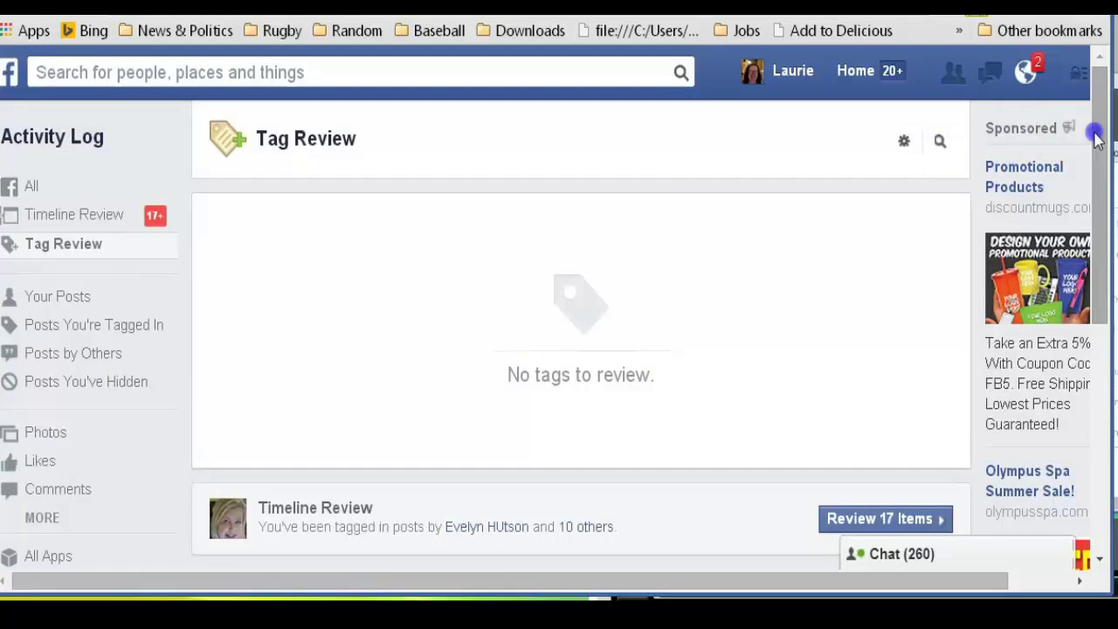
{"action": "scroll", "coordinate": [1096, 139], "scroll_direction": "down", "scroll_amount": 3}
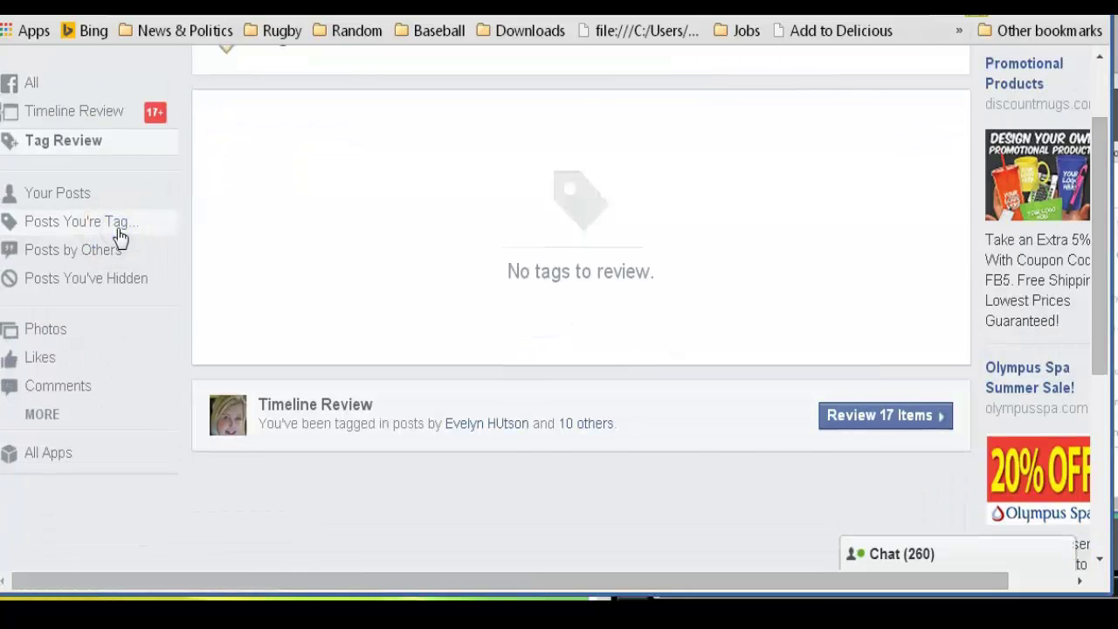
List all posts you're tagged in and remove your tag from the status post mentioning you
{"action": "left_click", "coordinate": [121, 226]}
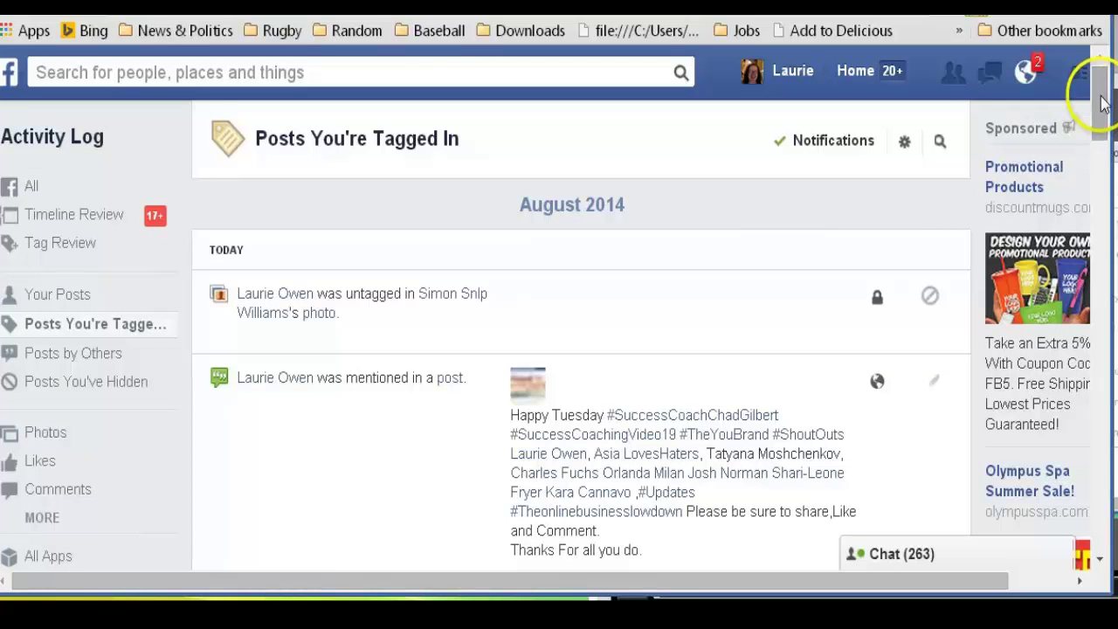
{"action": "left_click_drag", "start_coordinate": [1100, 103], "coordinate": [1102, 98]}
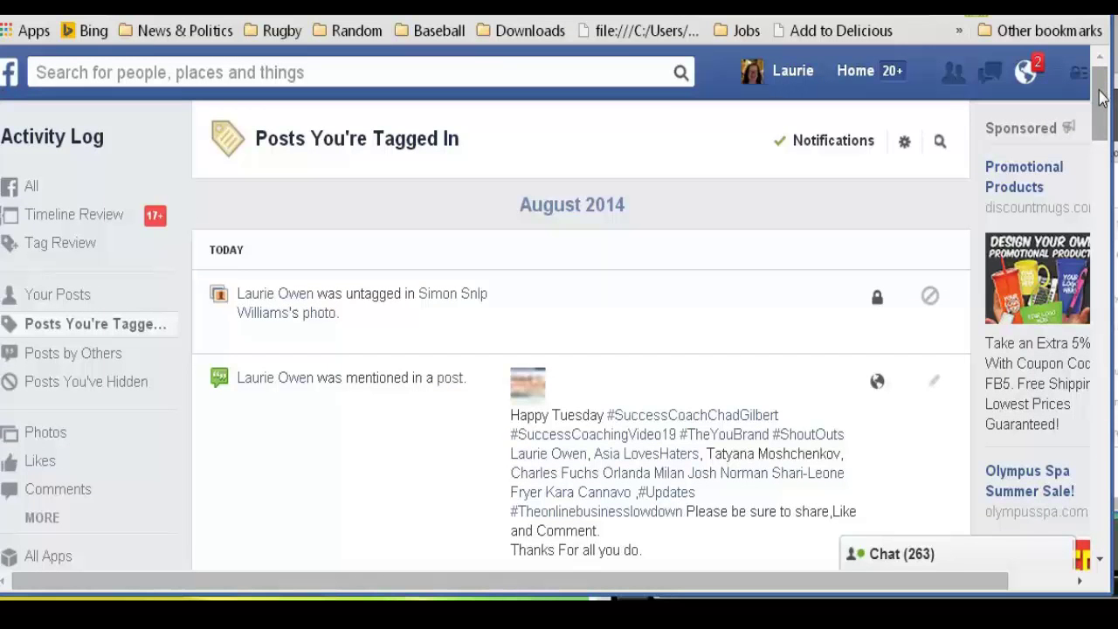
{"action": "left_click_drag", "start_coordinate": [1102, 97], "coordinate": [1102, 232]}
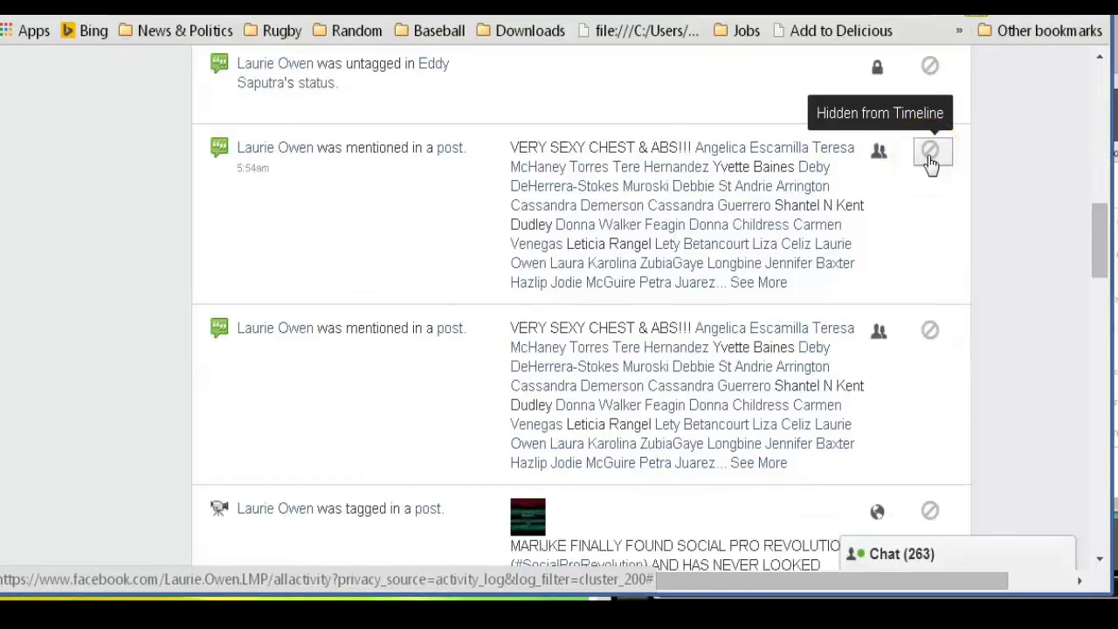
{"action": "left_click", "coordinate": [929, 161]}
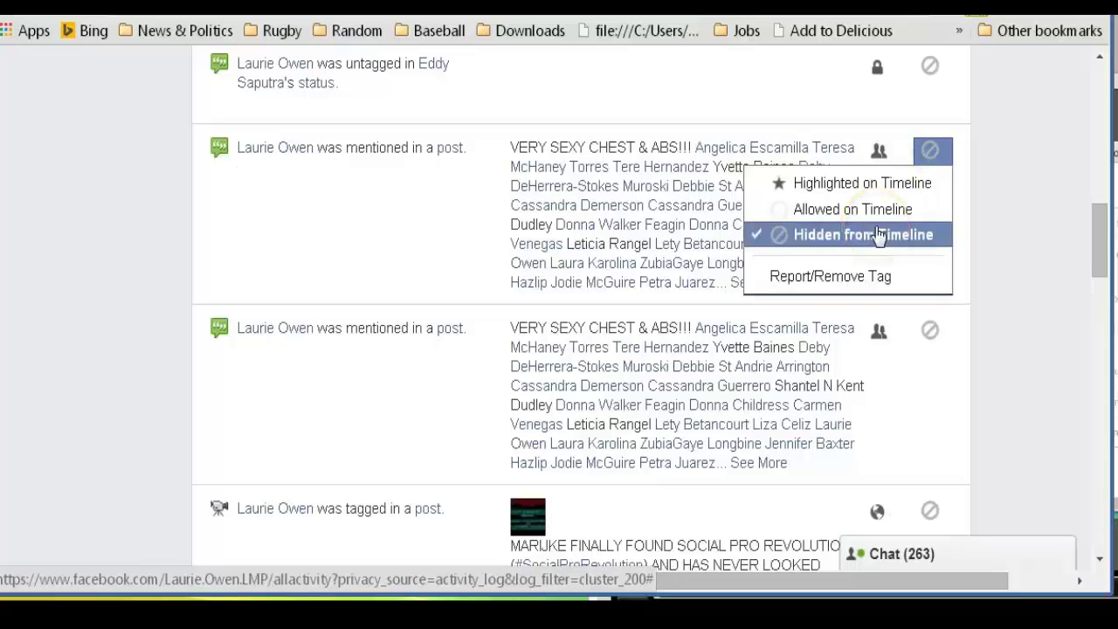
{"action": "left_click", "coordinate": [831, 276]}
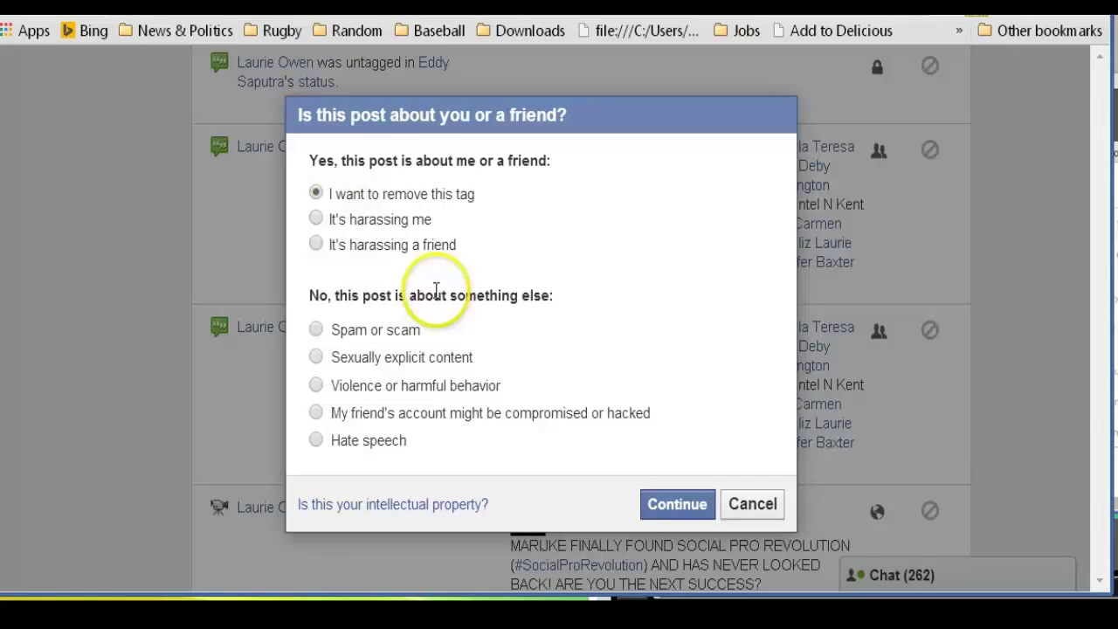
{"action": "left_click", "coordinate": [679, 511]}
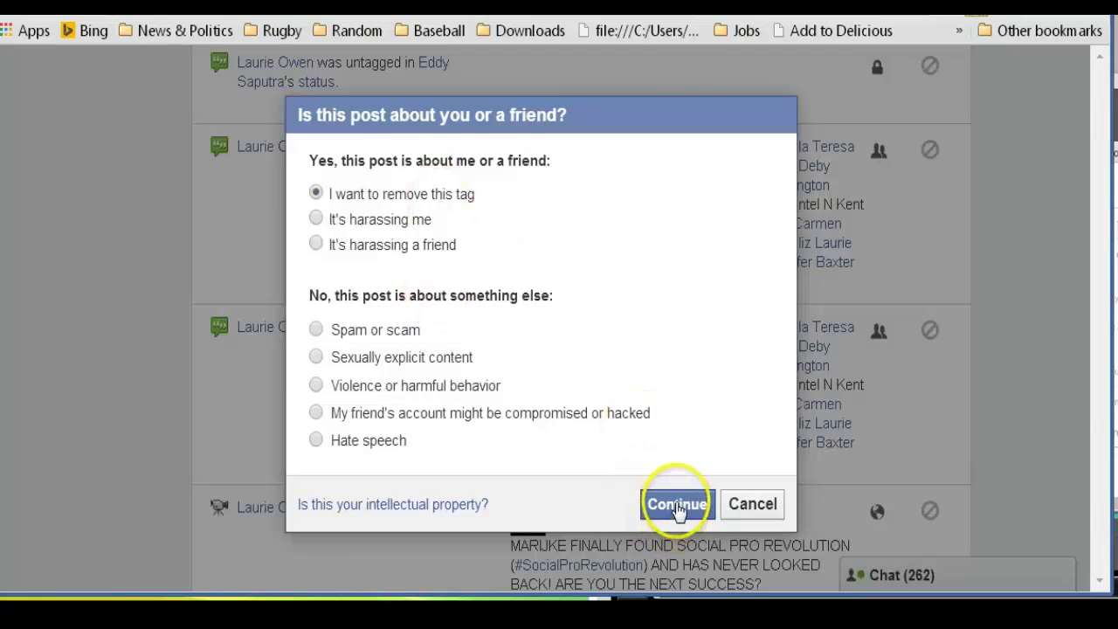
{"action": "left_click", "coordinate": [679, 506]}
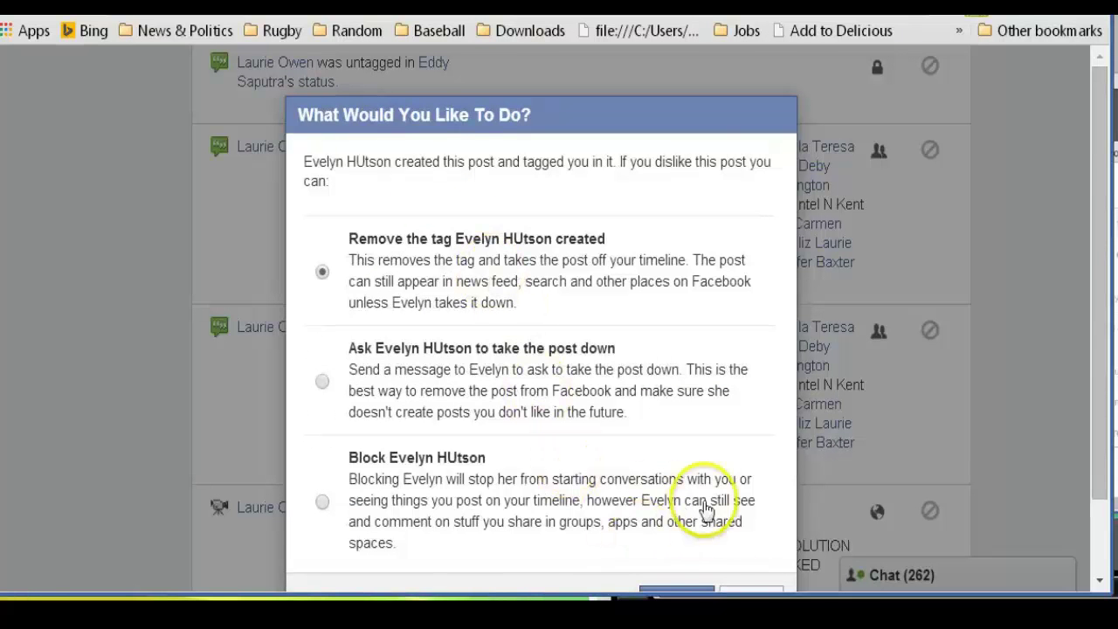
{"action": "left_click", "coordinate": [1103, 201]}
{"action": "left_click_drag", "start_coordinate": [1102, 253], "coordinate": [1102, 314]}
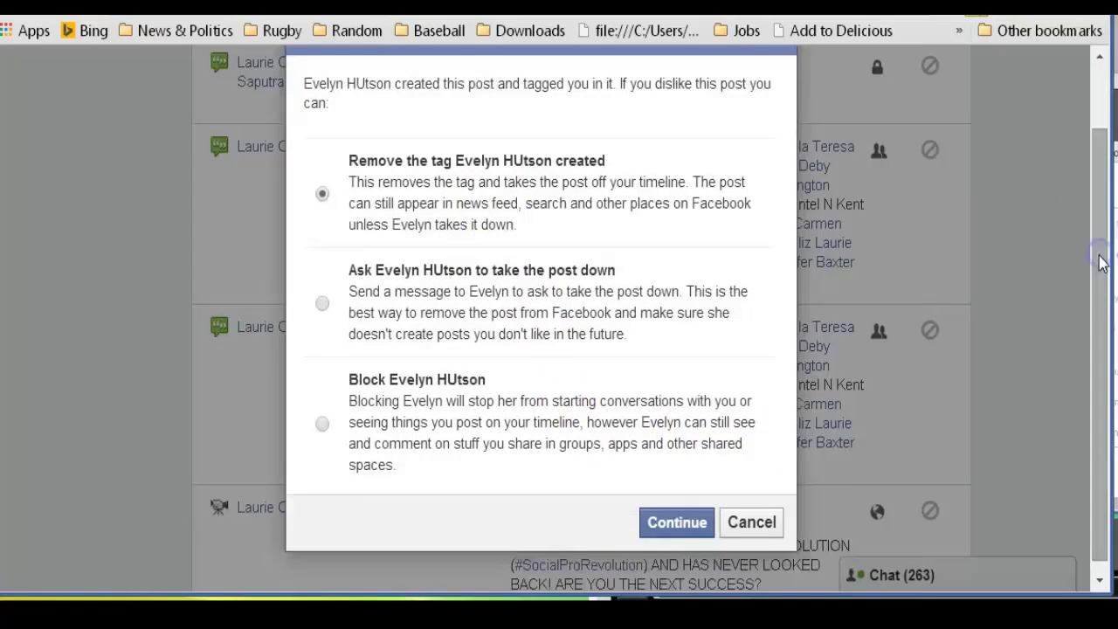
{"action": "left_click", "coordinate": [684, 526]}
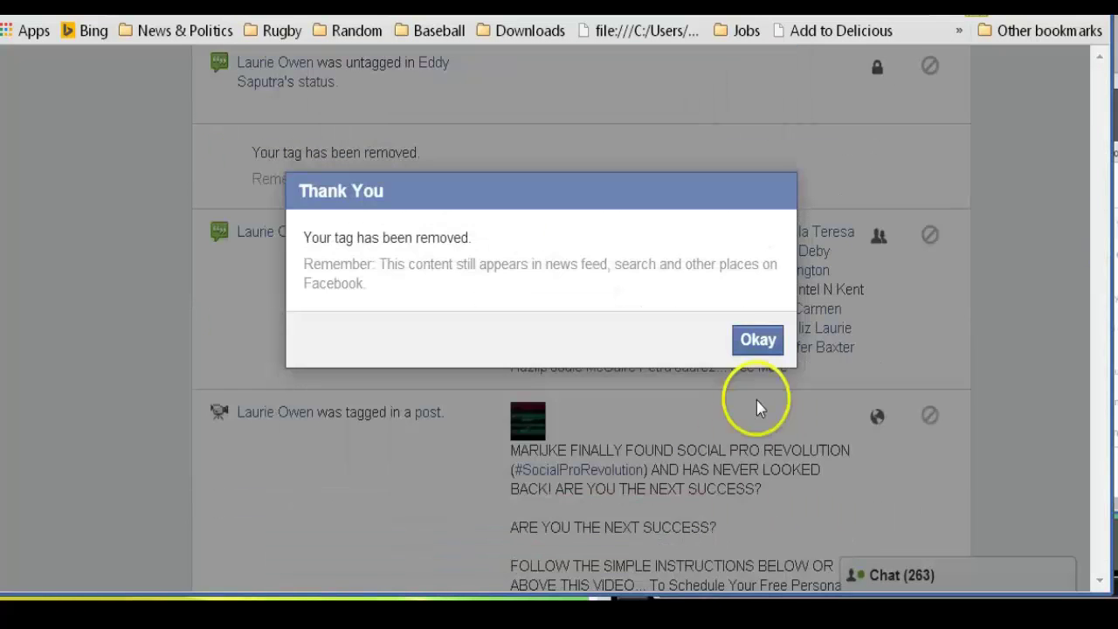
{"action": "left_click", "coordinate": [765, 345]}
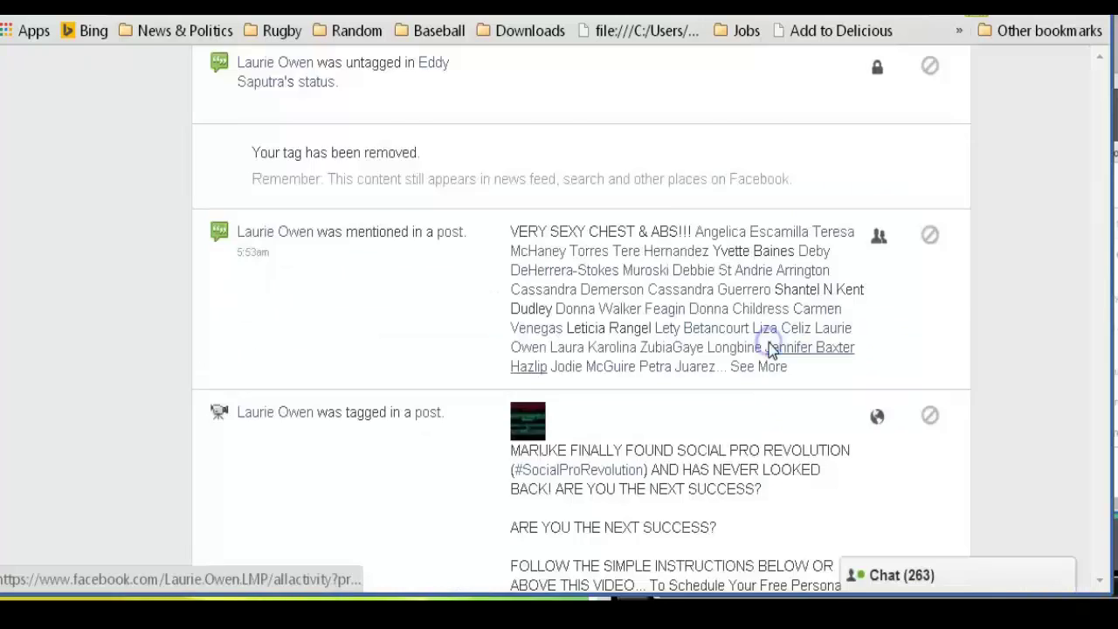
Remove your tag from the Social Pro Revolution video post via Report/Remove Tag
{"action": "left_click_drag", "start_coordinate": [1100, 244], "coordinate": [1101, 298]}
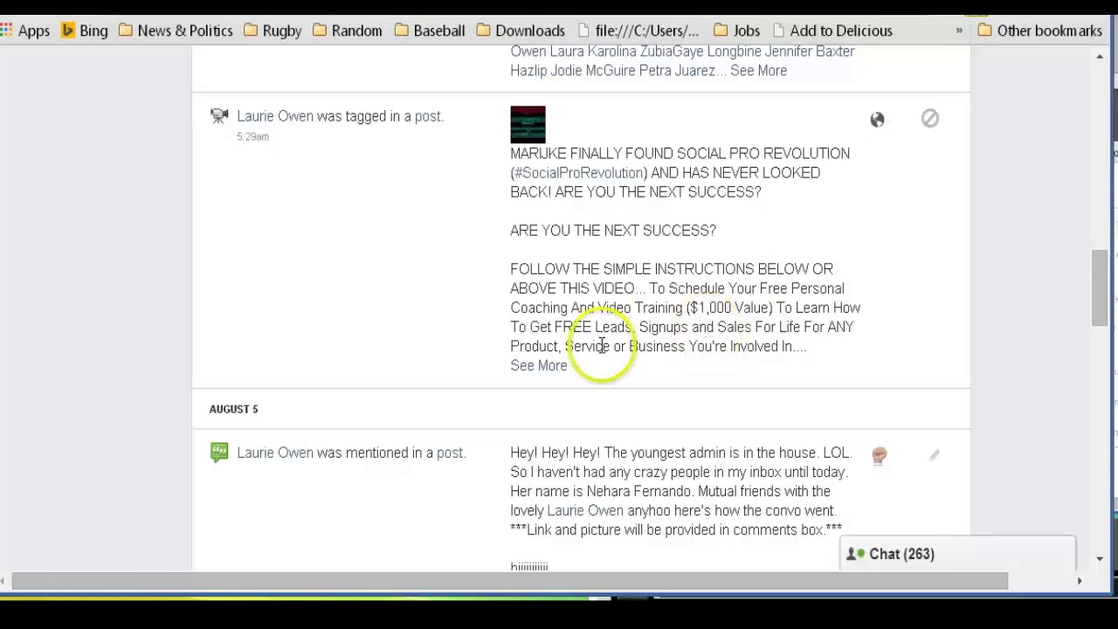
{"action": "left_click", "coordinate": [537, 369]}
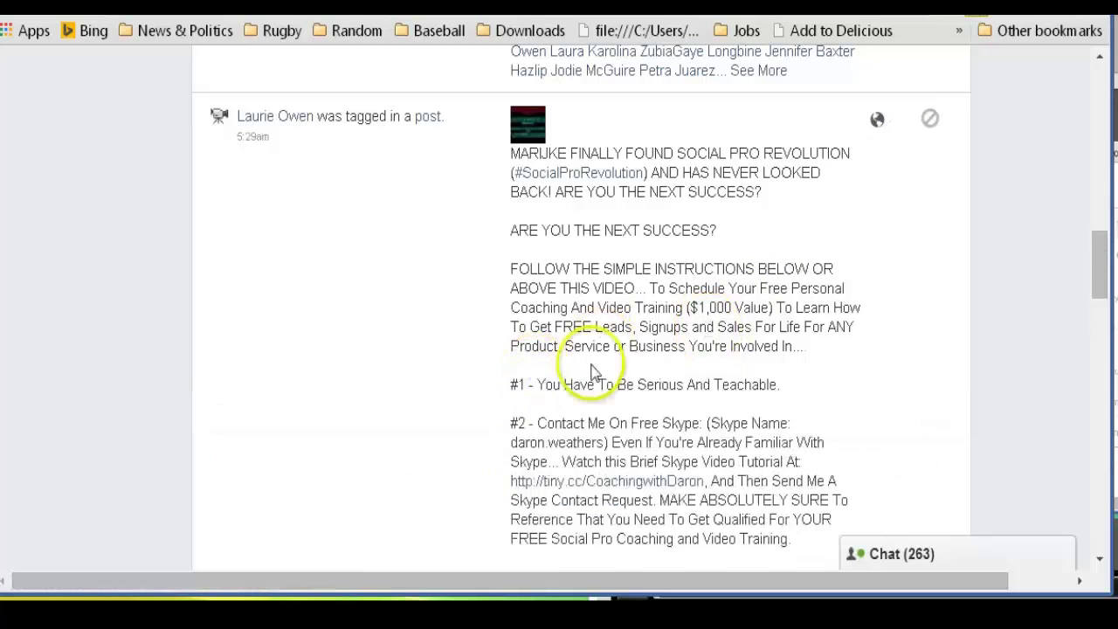
{"action": "mouse_move", "coordinate": [1101, 253]}
{"action": "left_mouse_down"}
{"action": "mouse_move", "coordinate": [1102, 205]}
{"action": "mouse_move", "coordinate": [1100, 257]}
{"action": "left_mouse_up"}
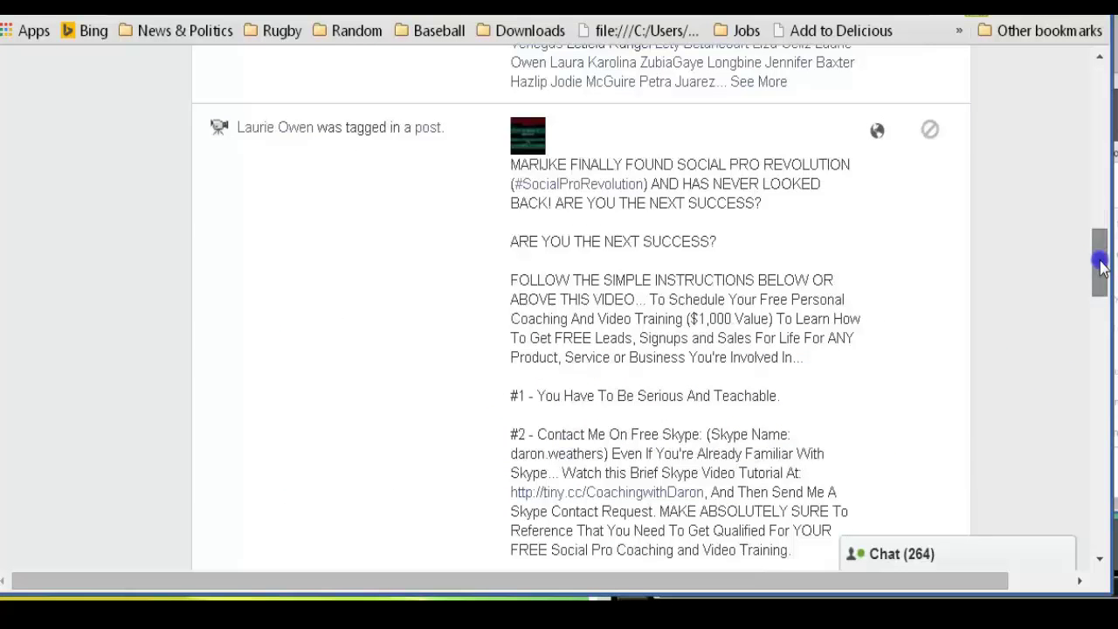
{"action": "left_click", "coordinate": [932, 133]}
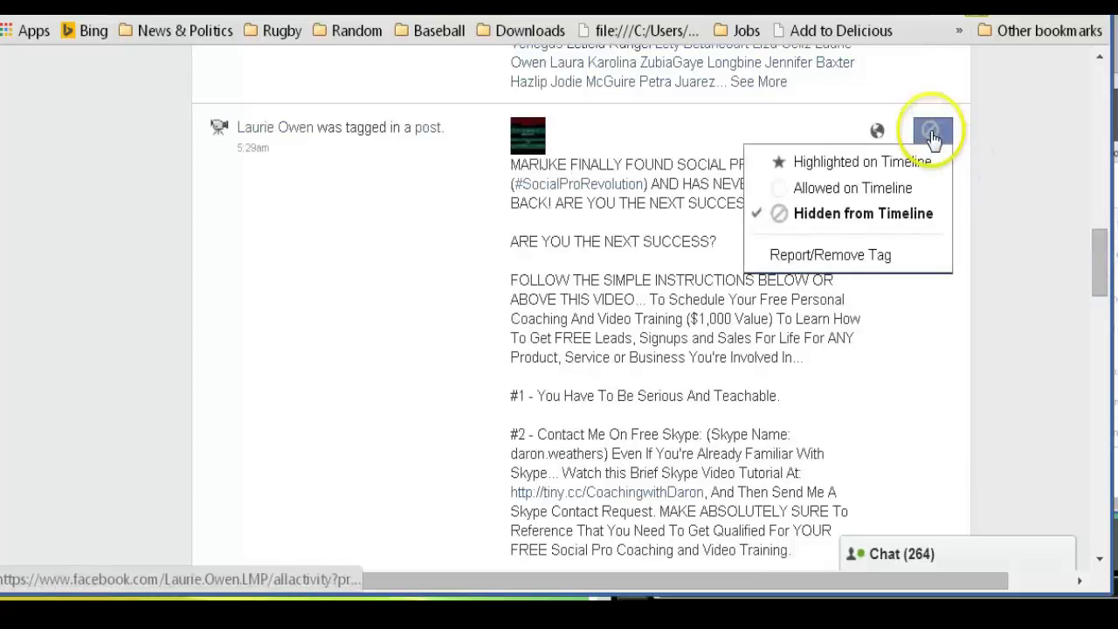
{"action": "left_click", "coordinate": [856, 269]}
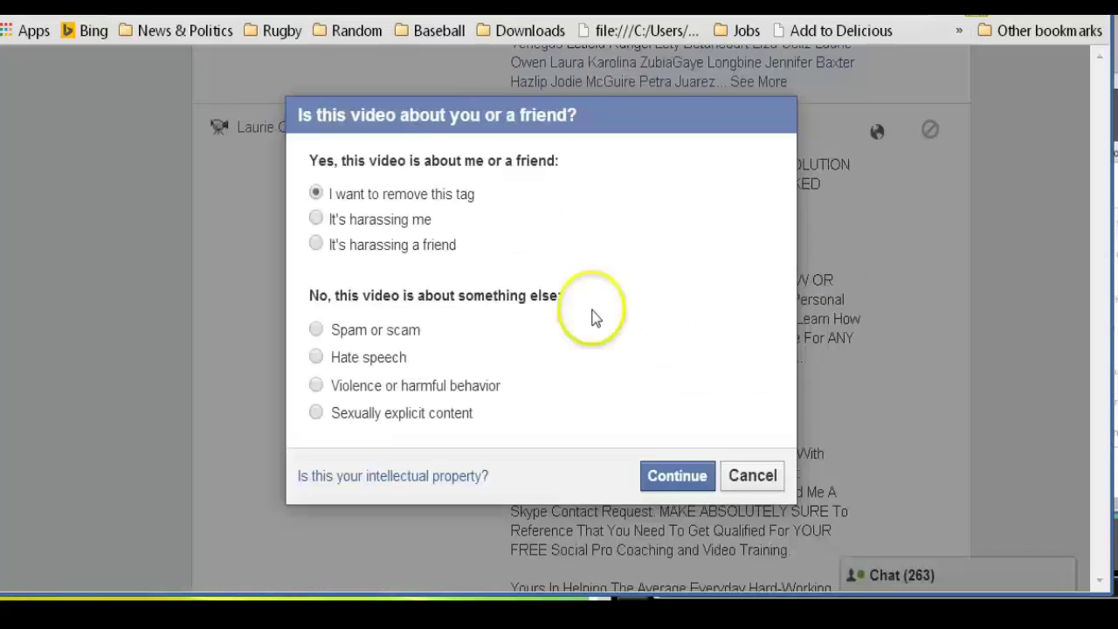
{"action": "left_click", "coordinate": [682, 478]}
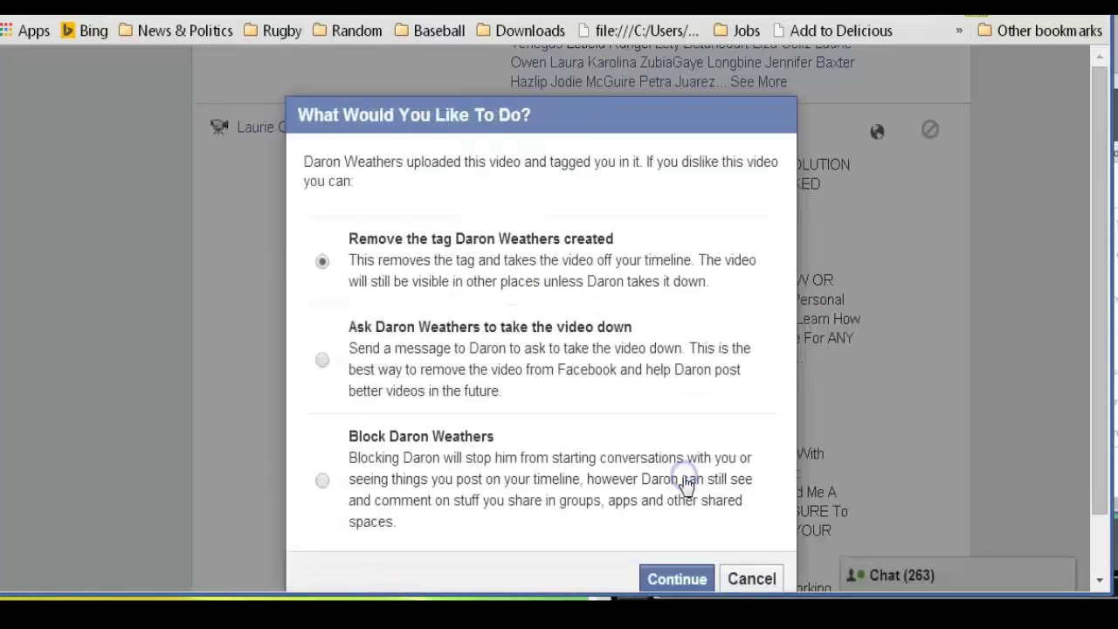
{"action": "left_click", "coordinate": [679, 581]}
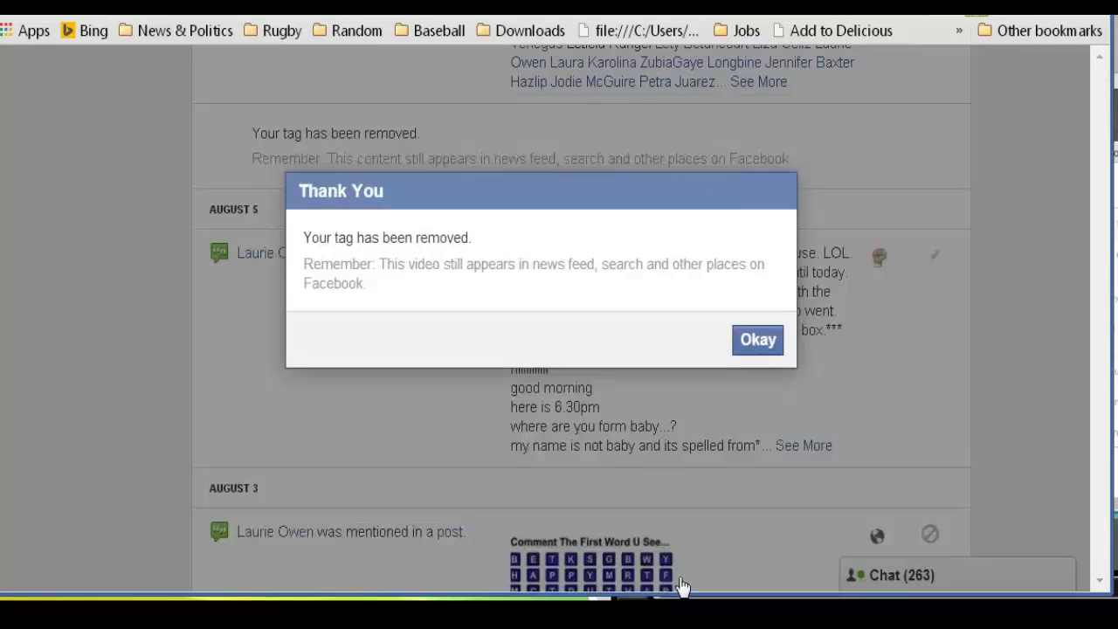
{"action": "left_click", "coordinate": [762, 348]}
{"action": "left_click", "coordinate": [1094, 434]}
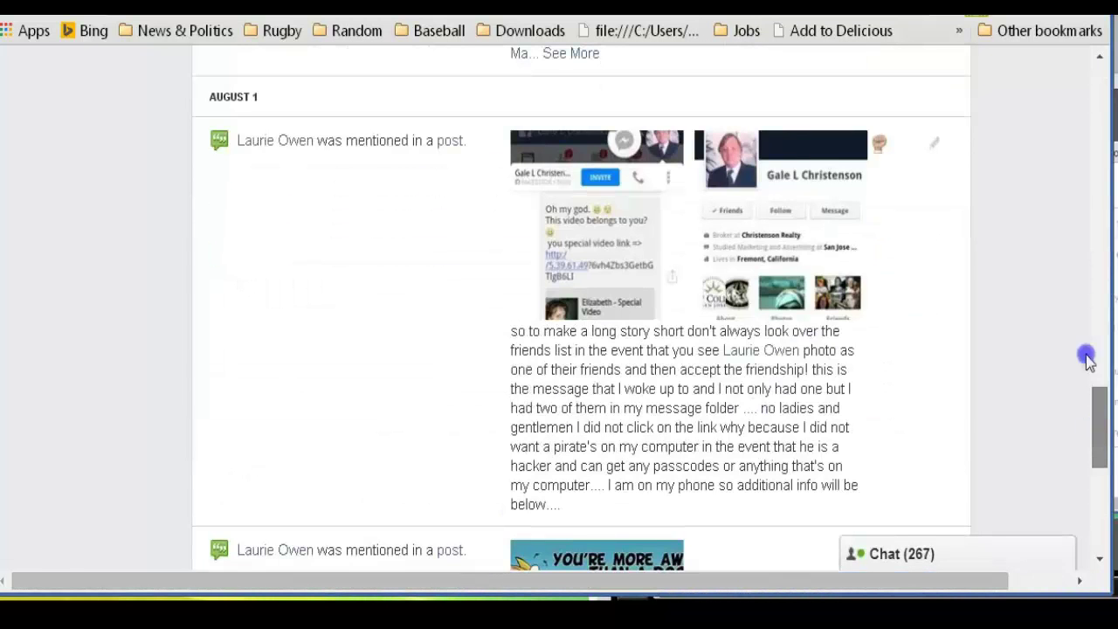
{"action": "scroll", "coordinate": [1020, 96], "scroll_direction": "down", "scroll_amount": 2}
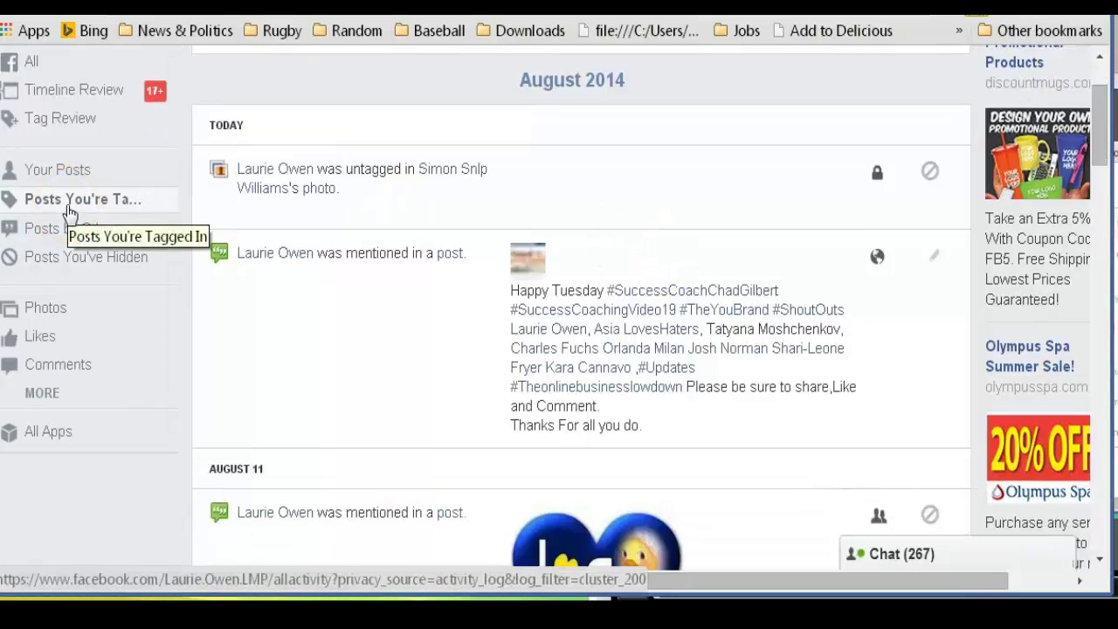
Filter the Activity Log to Posts by Others, then to Posts You've Hidden
{"action": "left_click", "coordinate": [79, 248]}
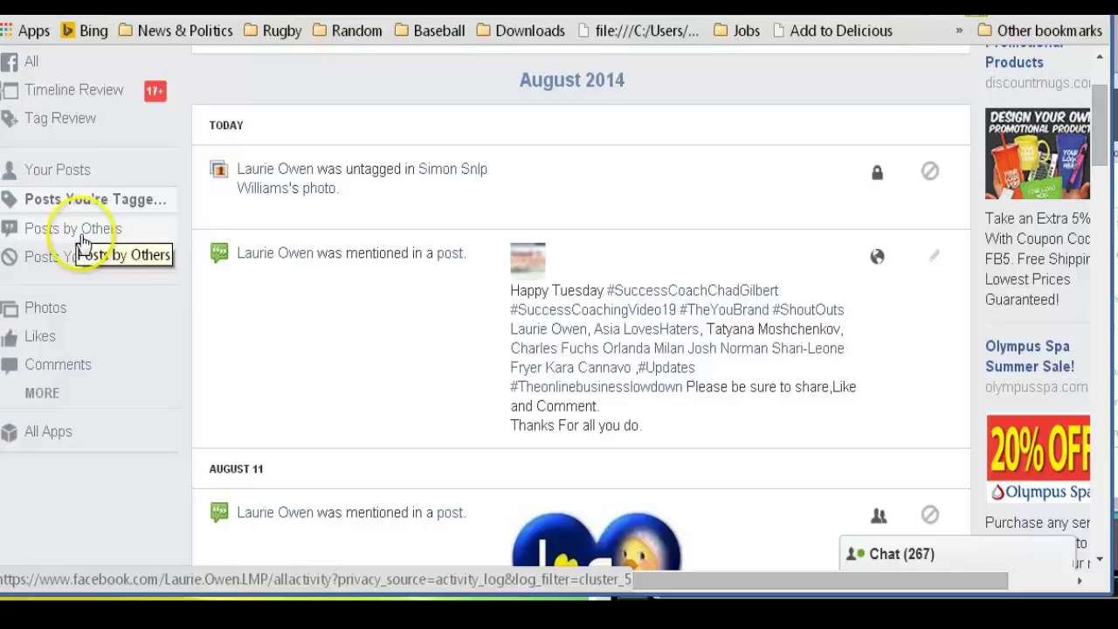
{"action": "left_click", "coordinate": [87, 264]}
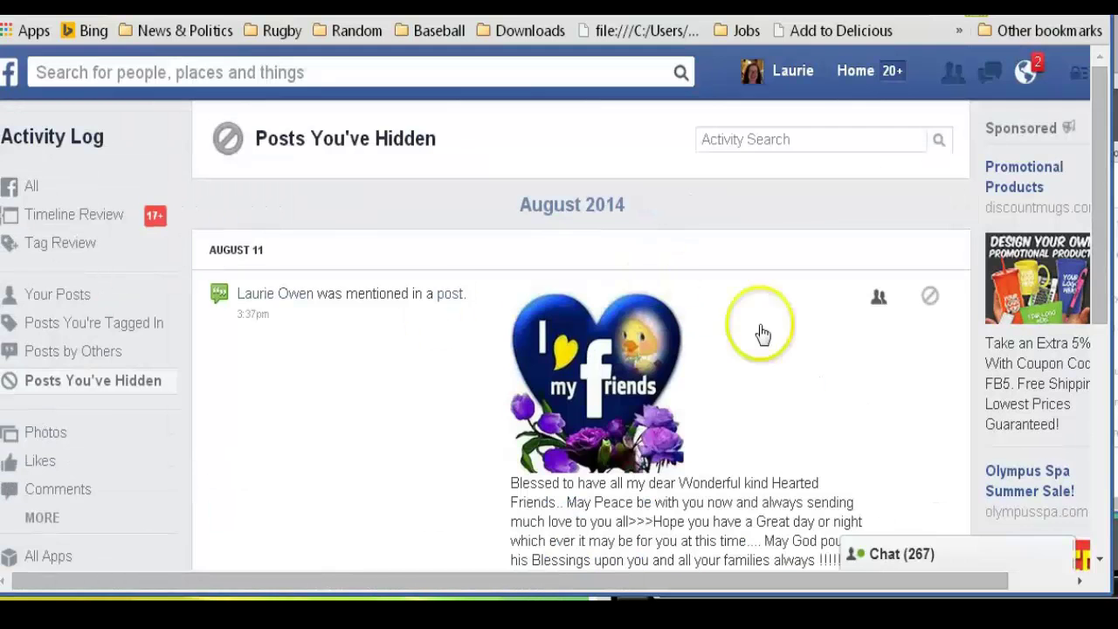
{"action": "left_click_drag", "start_coordinate": [1098, 187], "coordinate": [1103, 368]}
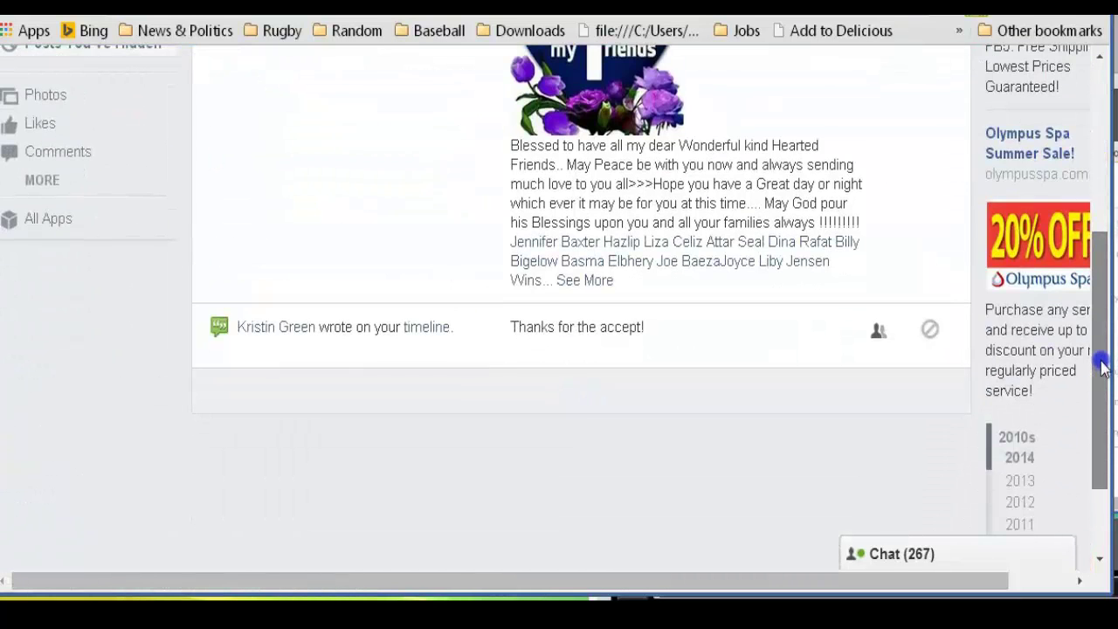
{"action": "scroll", "coordinate": [577, 262], "scroll_direction": "up", "scroll_amount": 5}
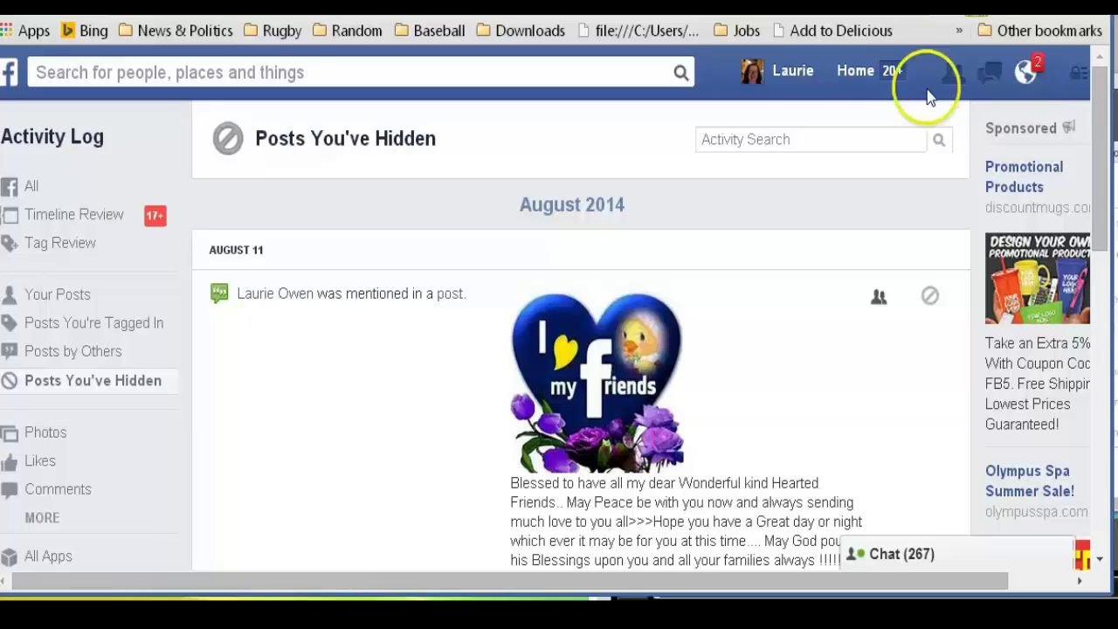
From your profile, open the account menu and go to General Account Settings
{"action": "left_click", "coordinate": [797, 77]}
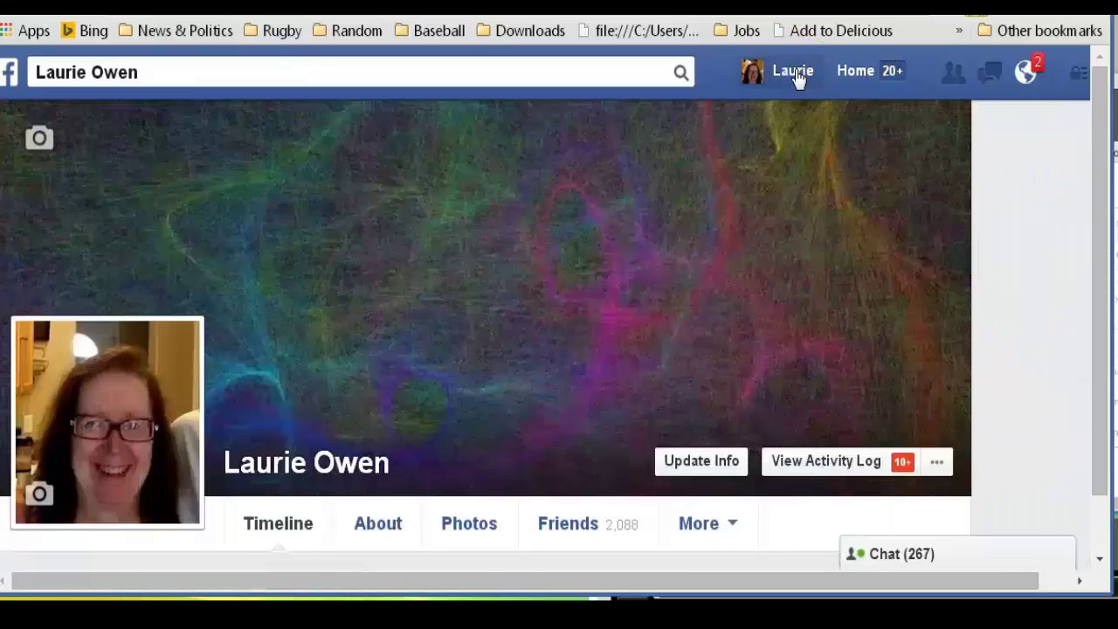
{"action": "left_click", "coordinate": [1083, 79]}
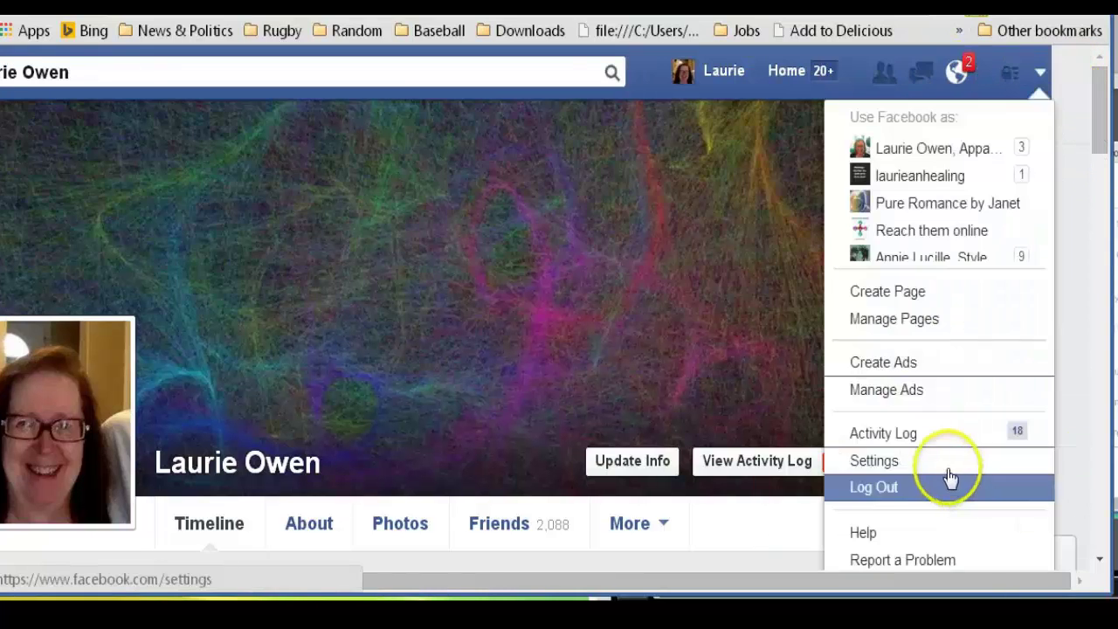
{"action": "left_click", "coordinate": [940, 467]}
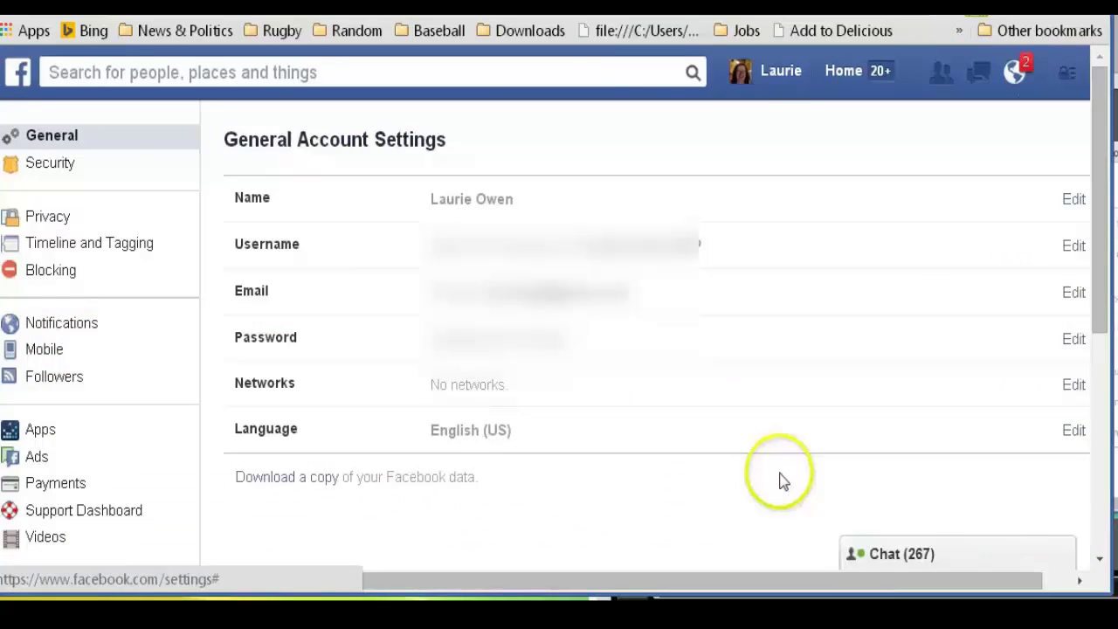
Switch to Security Settings and review rows like Login Approvals and Code Generator
{"action": "left_click", "coordinate": [53, 171]}
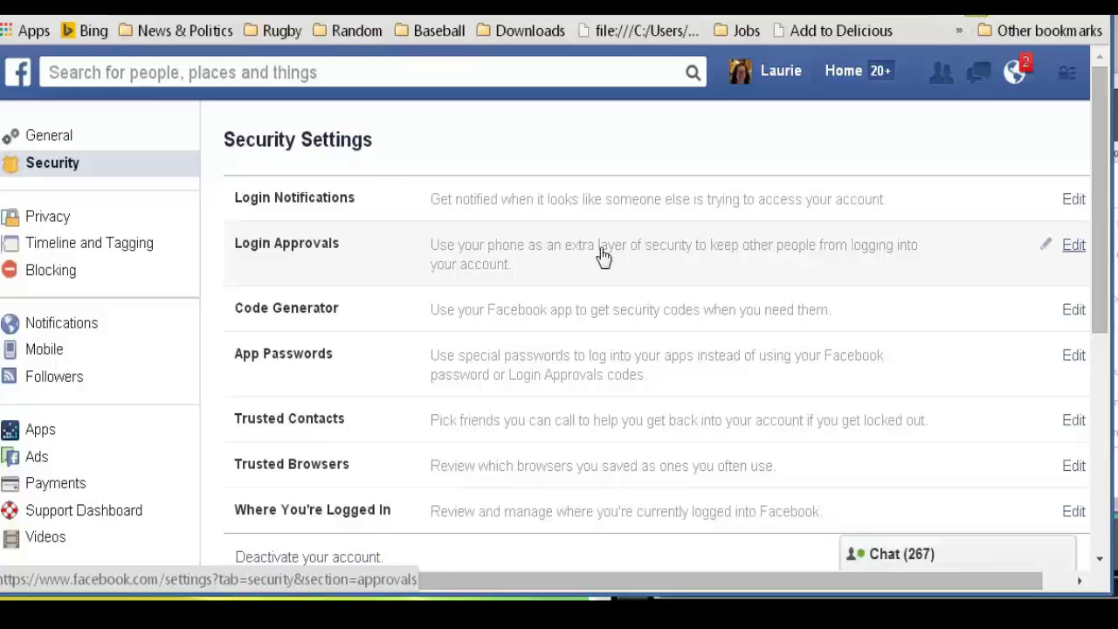
{"action": "left_click", "coordinate": [596, 308]}
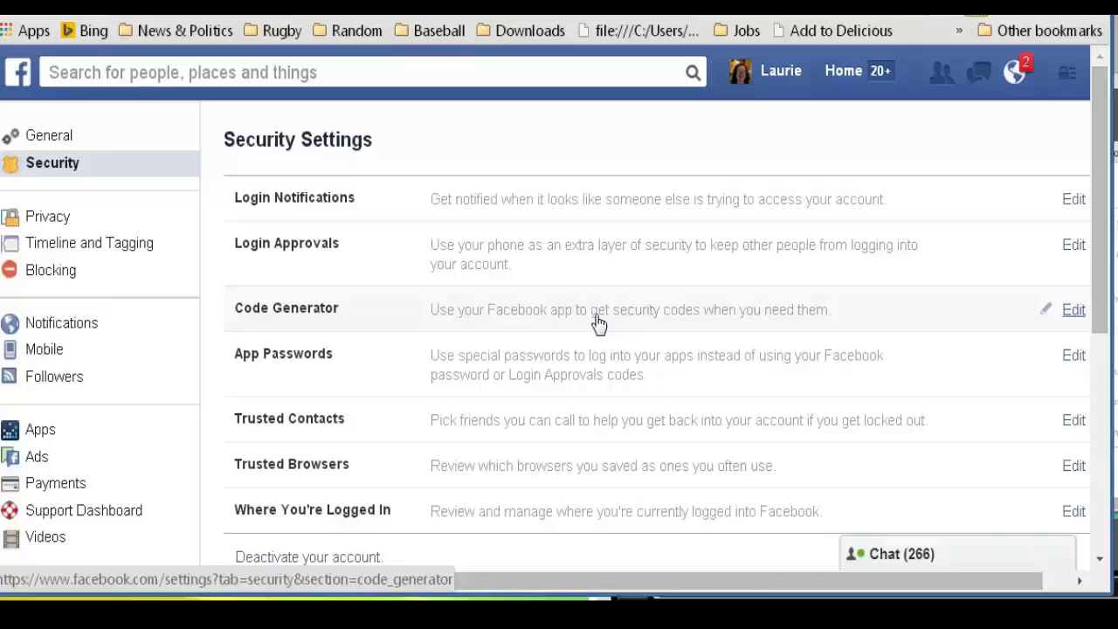
{"action": "left_click", "coordinate": [599, 357]}
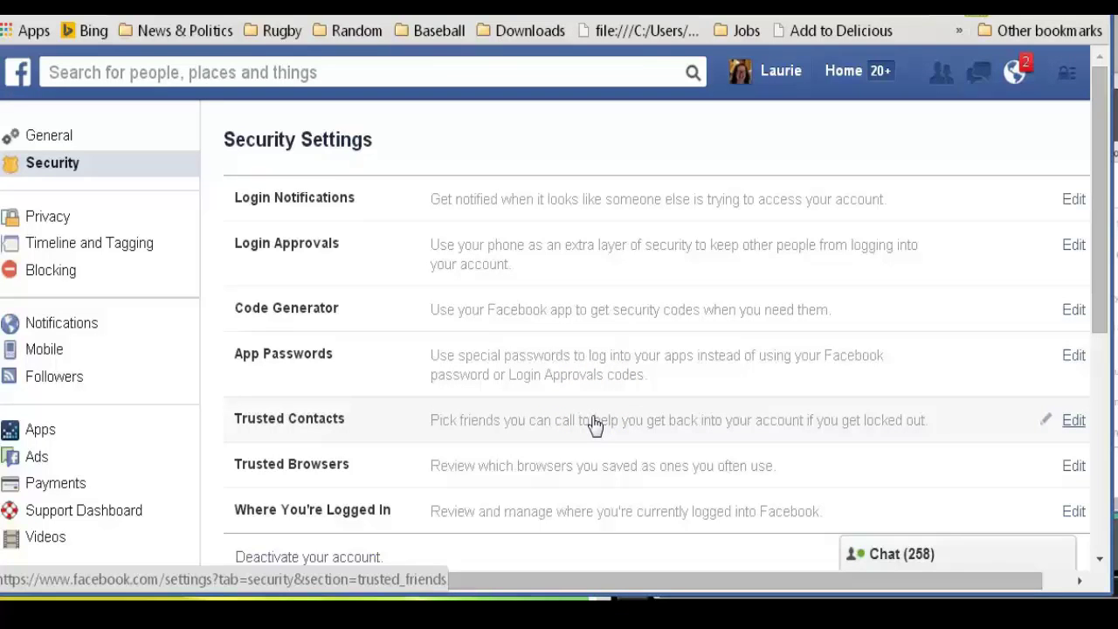
{"action": "left_click", "coordinate": [1099, 264]}
{"action": "left_click_drag", "start_coordinate": [1099, 264], "coordinate": [1098, 305]}
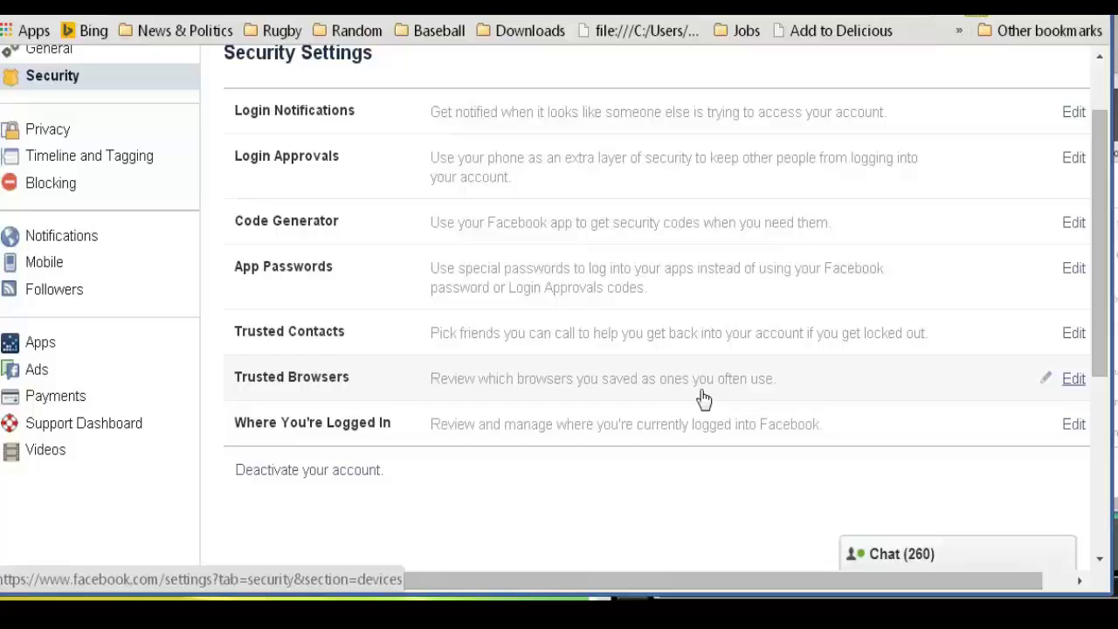
{"action": "left_click", "coordinate": [694, 422]}
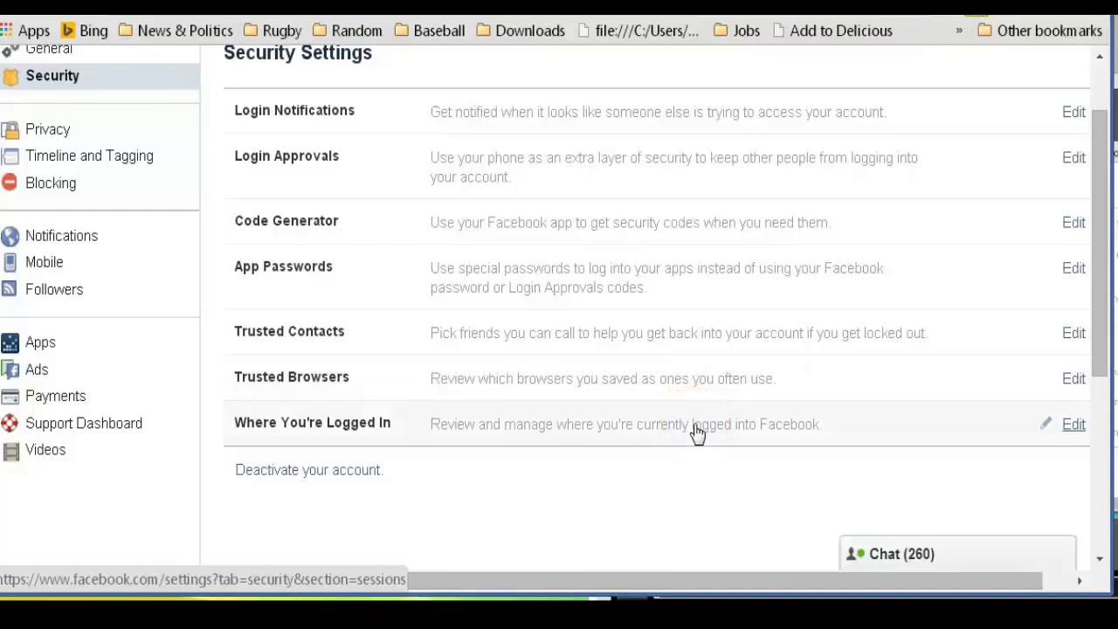
{"action": "left_click", "coordinate": [673, 450]}
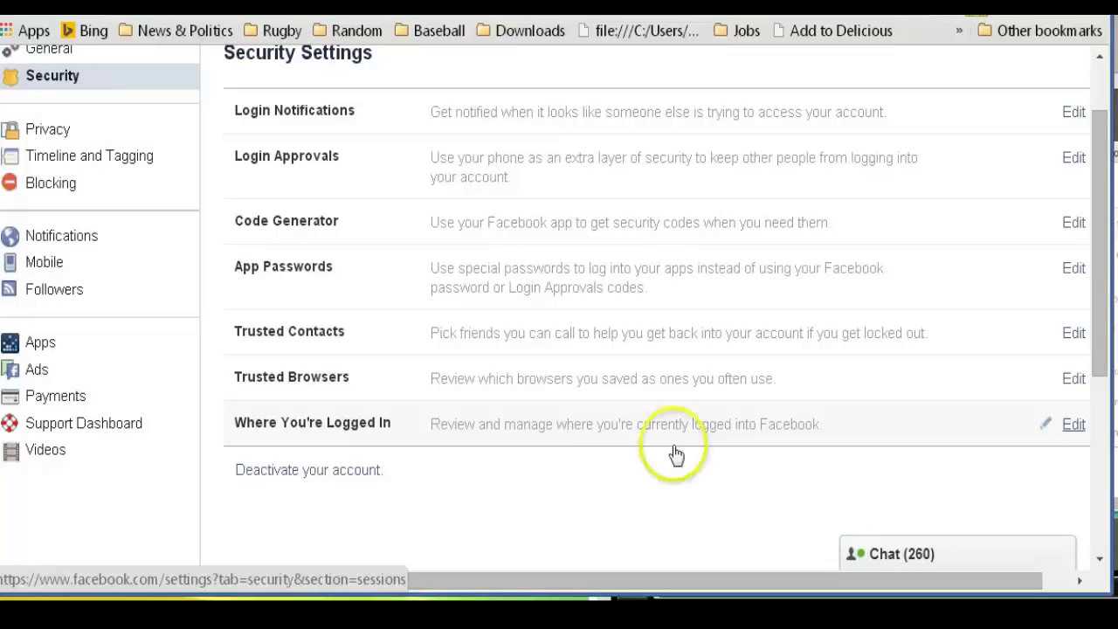
{"action": "left_click", "coordinate": [626, 426]}
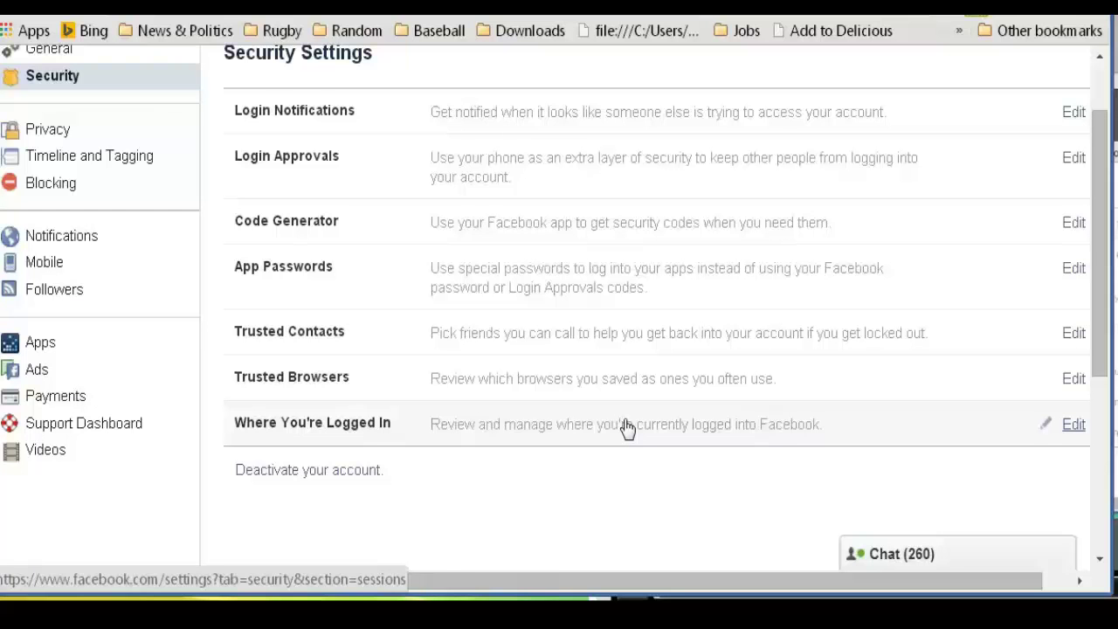
{"action": "scroll", "coordinate": [1083, 240], "scroll_direction": "up", "scroll_amount": 1}
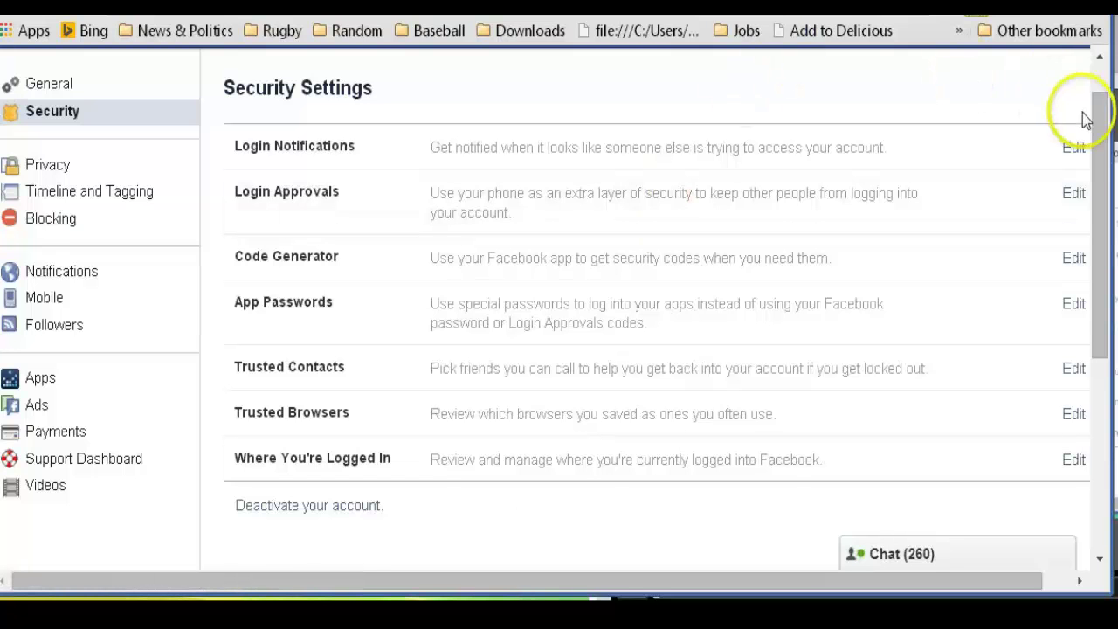
{"action": "left_click_drag", "start_coordinate": [1099, 140], "coordinate": [1098, 92]}
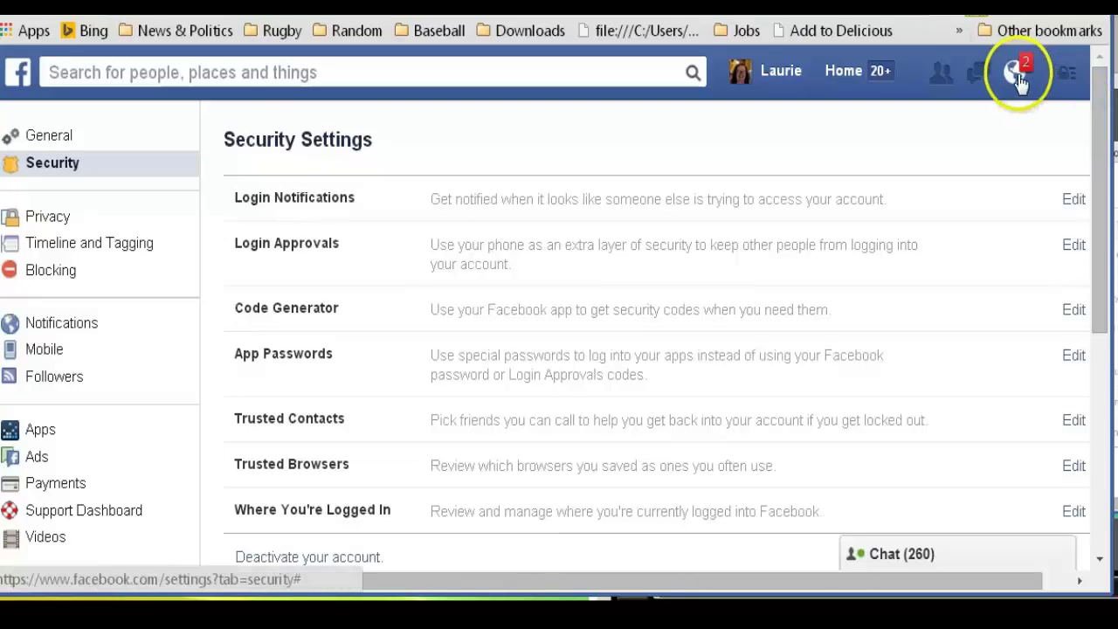
{"action": "left_click_drag", "start_coordinate": [1098, 162], "coordinate": [1103, 215]}
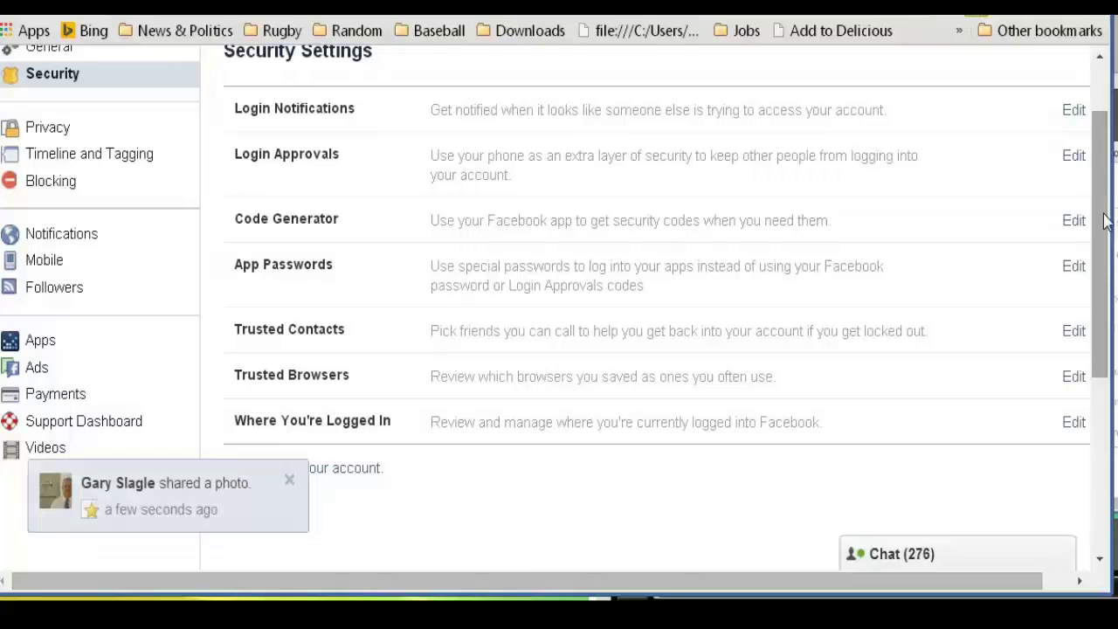
Close the shared-photo notification pop-up in the bottom-left corner
{"action": "left_click", "coordinate": [290, 482]}
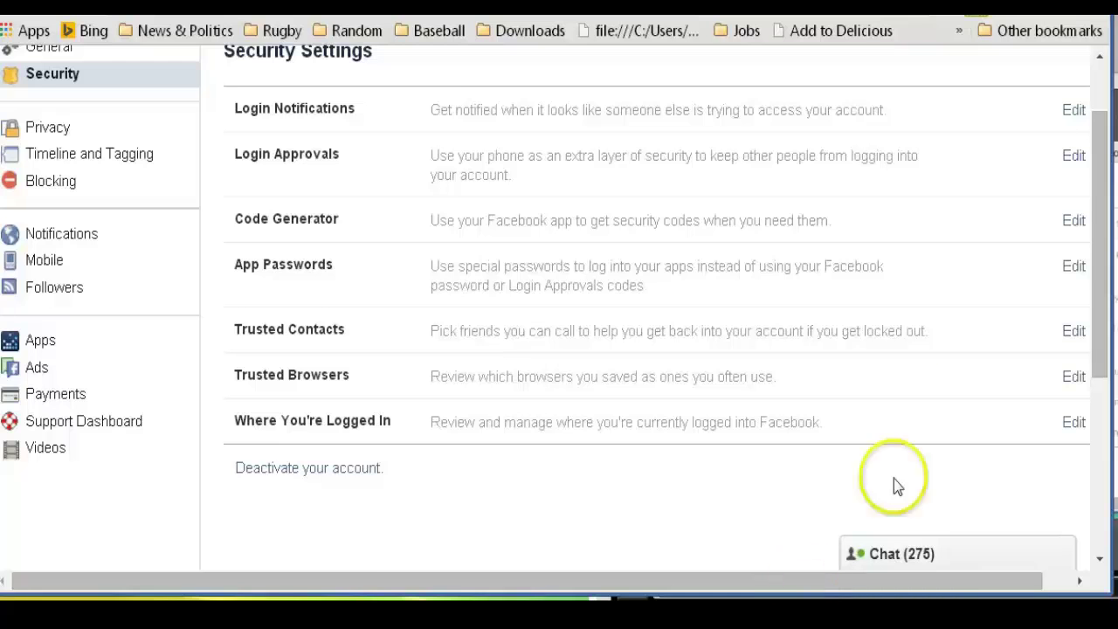
Open the Privacy Shortcuts panel from the lock icon
{"action": "left_click_drag", "start_coordinate": [1091, 277], "coordinate": [1099, 206]}
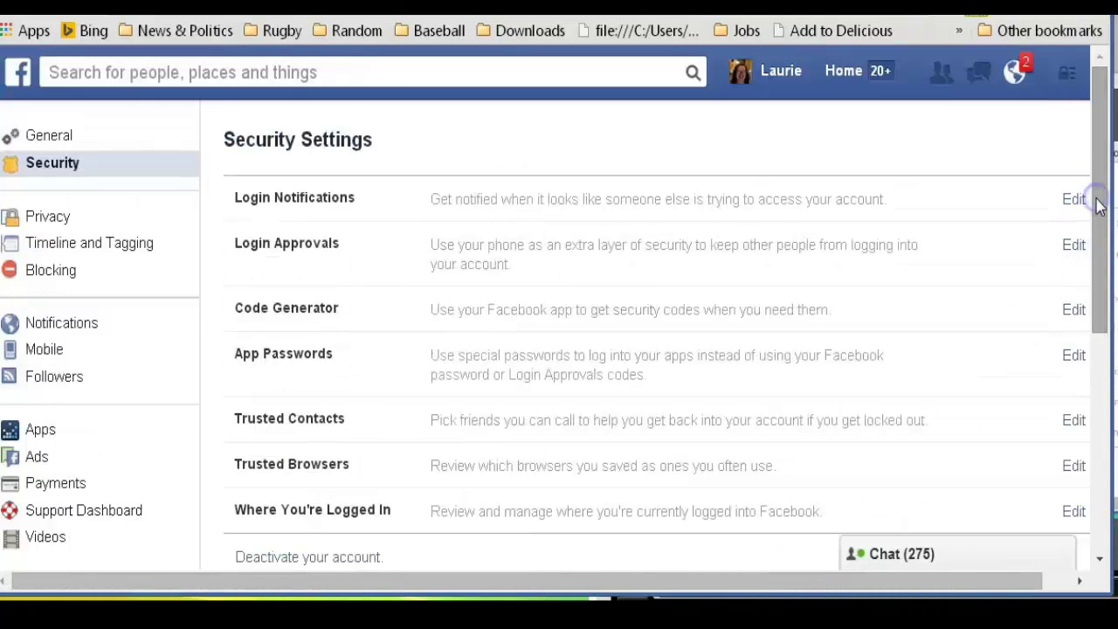
{"action": "left_click_drag", "start_coordinate": [1016, 579], "coordinate": [1055, 569]}
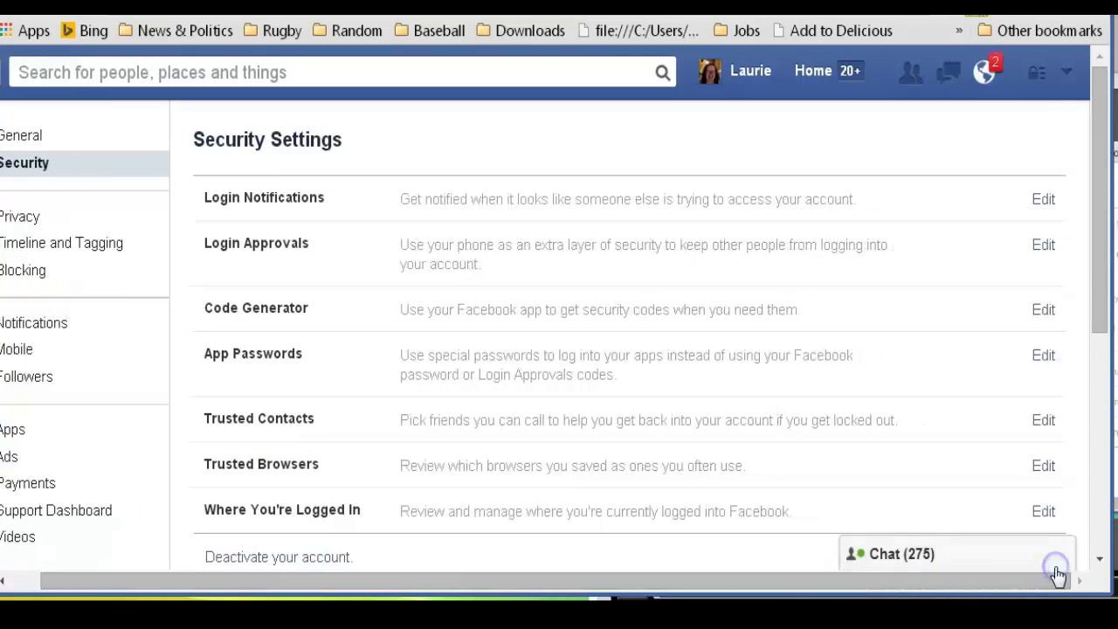
{"action": "left_click", "coordinate": [1040, 78]}
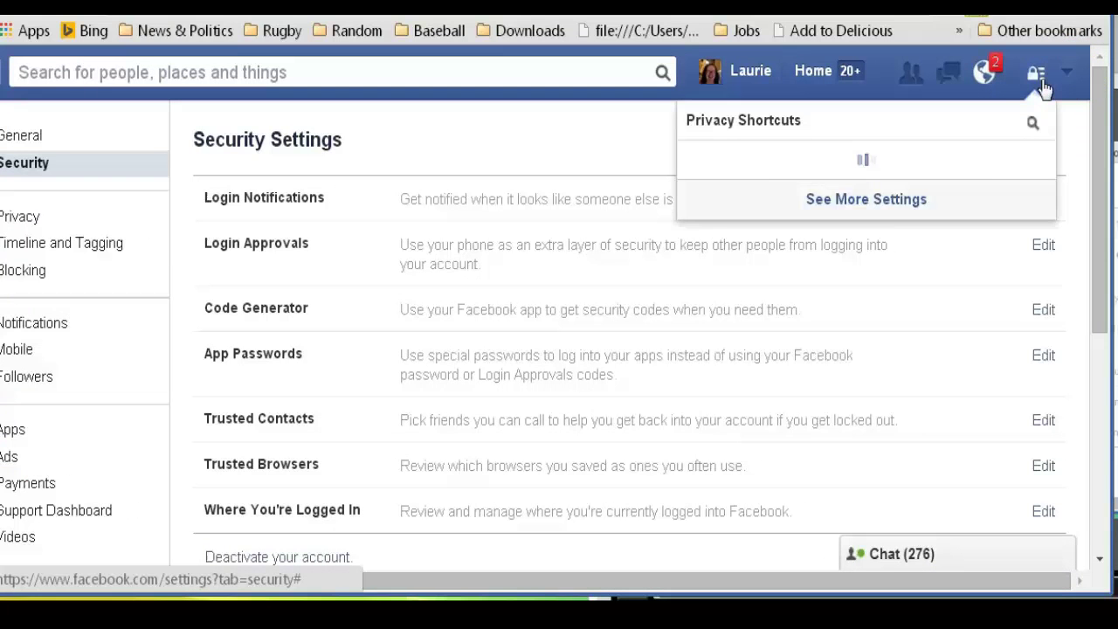
{"action": "left_click", "coordinate": [977, 311]}
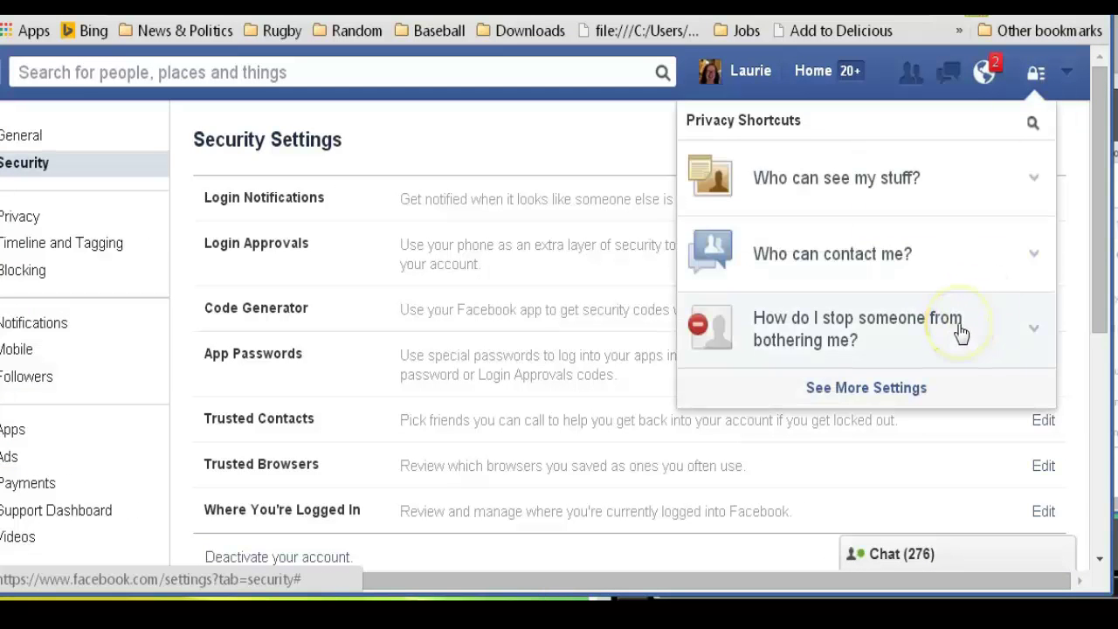
Expand the blocking help, then 'Who can see my stuff?', showing future posts set to Only Me
{"action": "left_click", "coordinate": [961, 332]}
{"action": "left_click", "coordinate": [932, 482]}
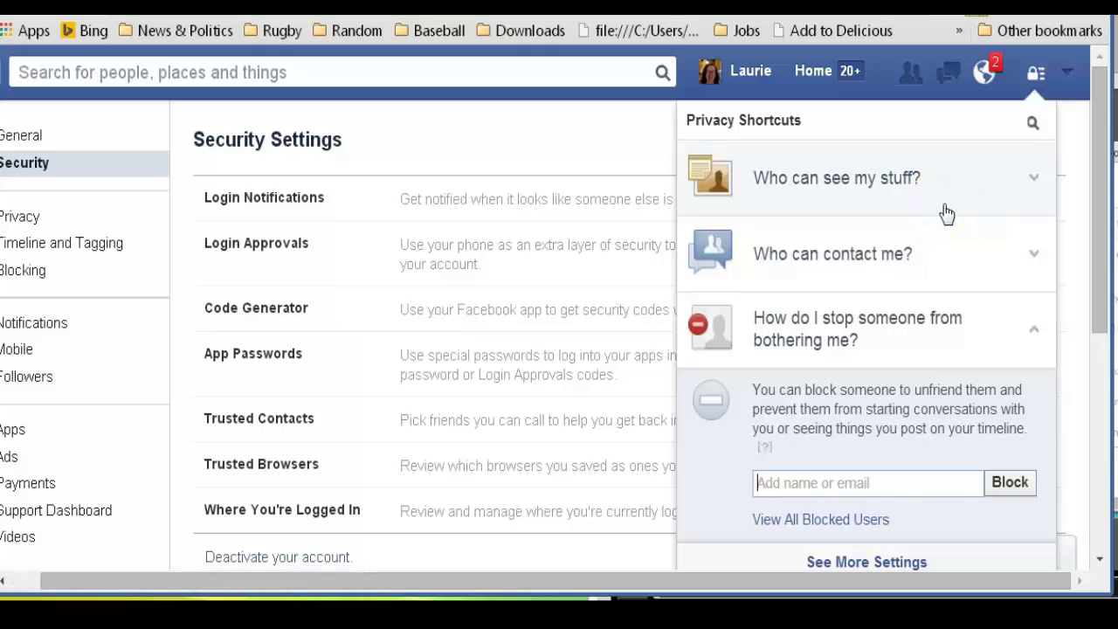
{"action": "left_click", "coordinate": [910, 331]}
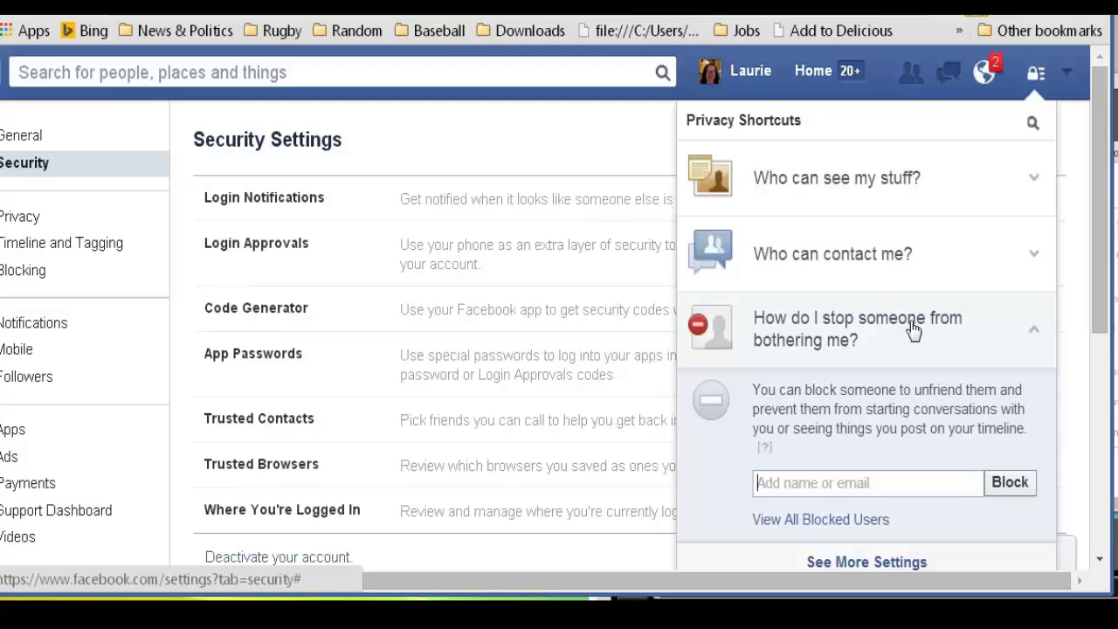
{"action": "left_click", "coordinate": [891, 201]}
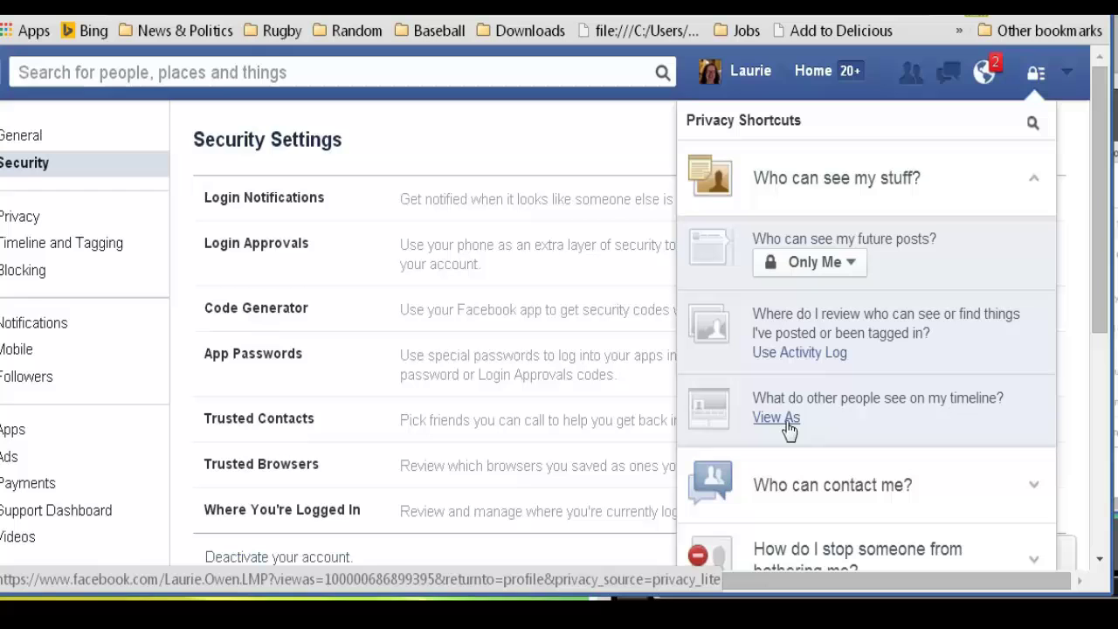
Expand 'Who can contact me?' to check Basic Filtering and friend requests from Everyone
{"action": "left_click_drag", "start_coordinate": [1101, 249], "coordinate": [1102, 338]}
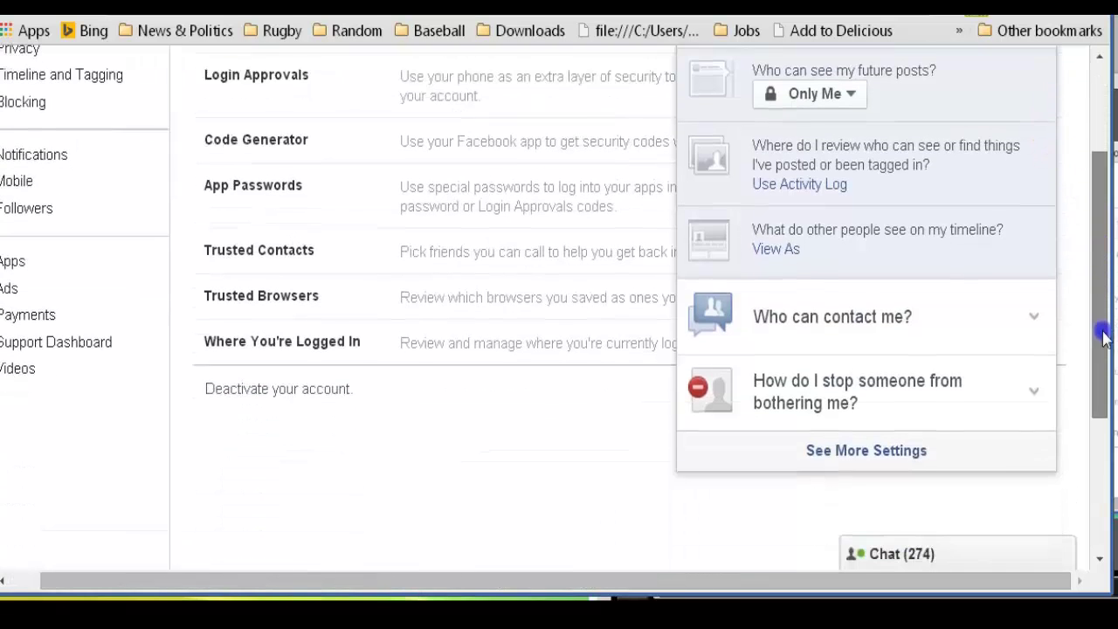
{"action": "left_click", "coordinate": [786, 317]}
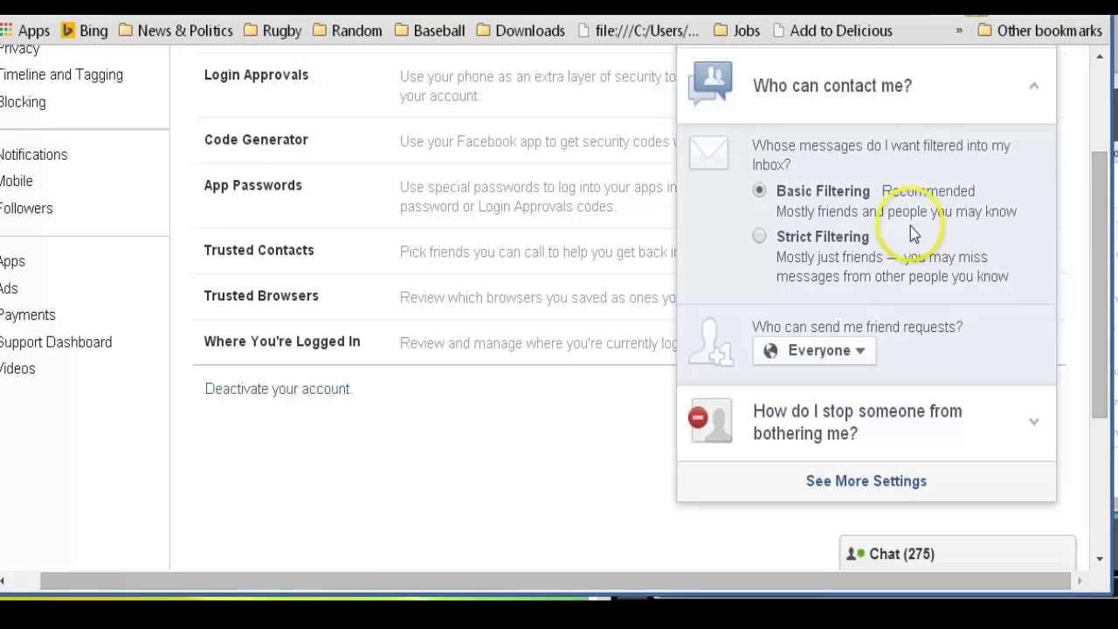
{"action": "left_click_drag", "start_coordinate": [1097, 212], "coordinate": [1099, 236]}
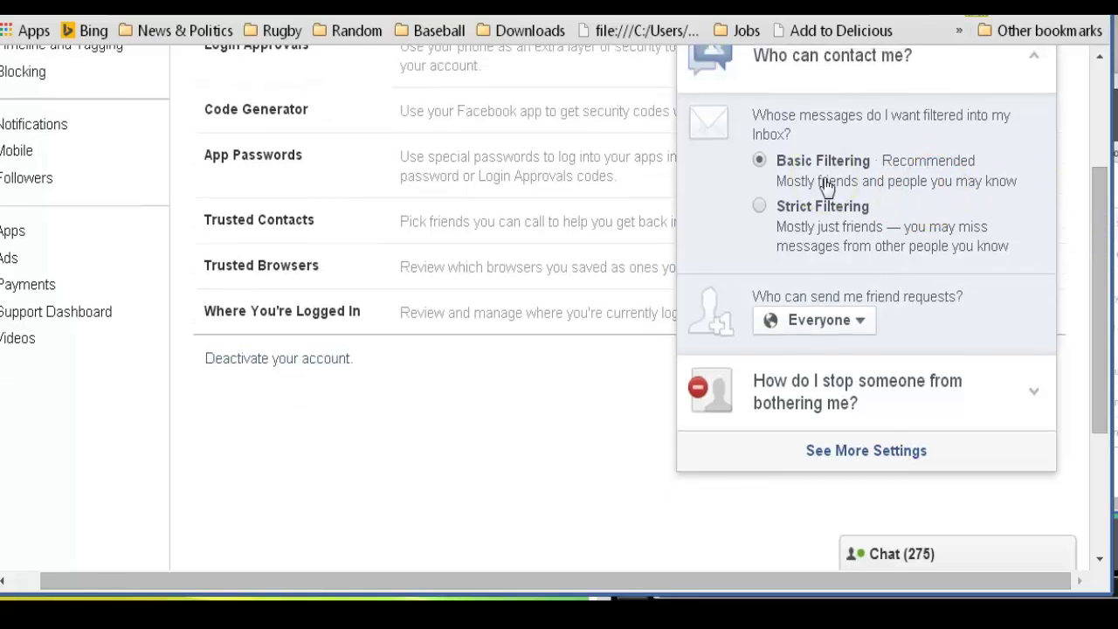
{"action": "scroll", "coordinate": [980, 273], "scroll_direction": "down", "scroll_amount": 1}
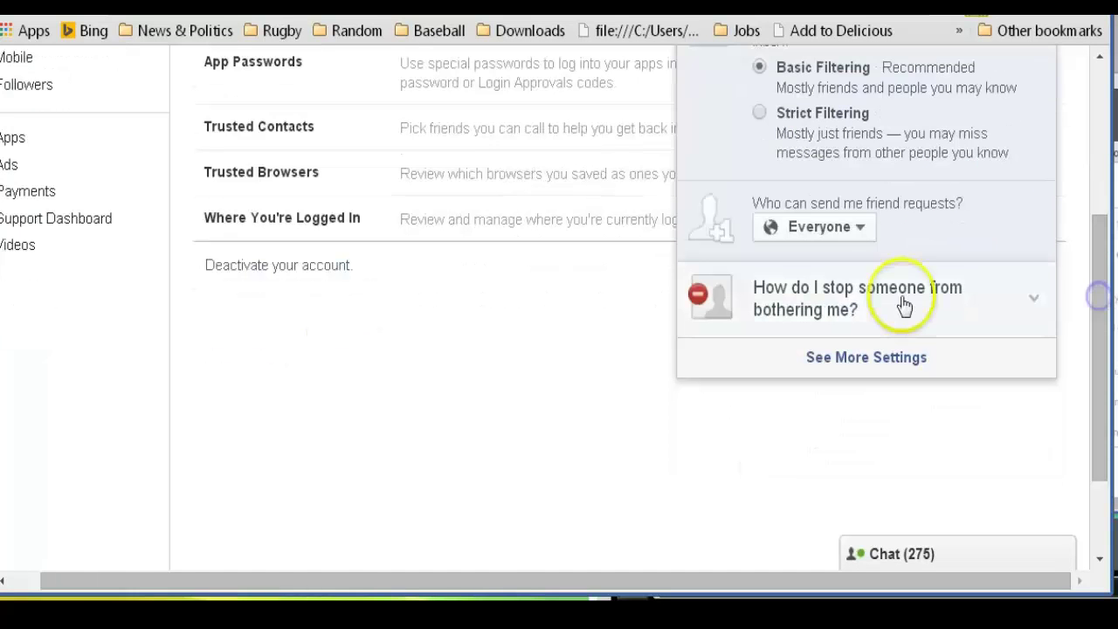
Enter the account owner's name in the blocking form and list matching profiles
{"action": "left_click", "coordinate": [835, 305]}
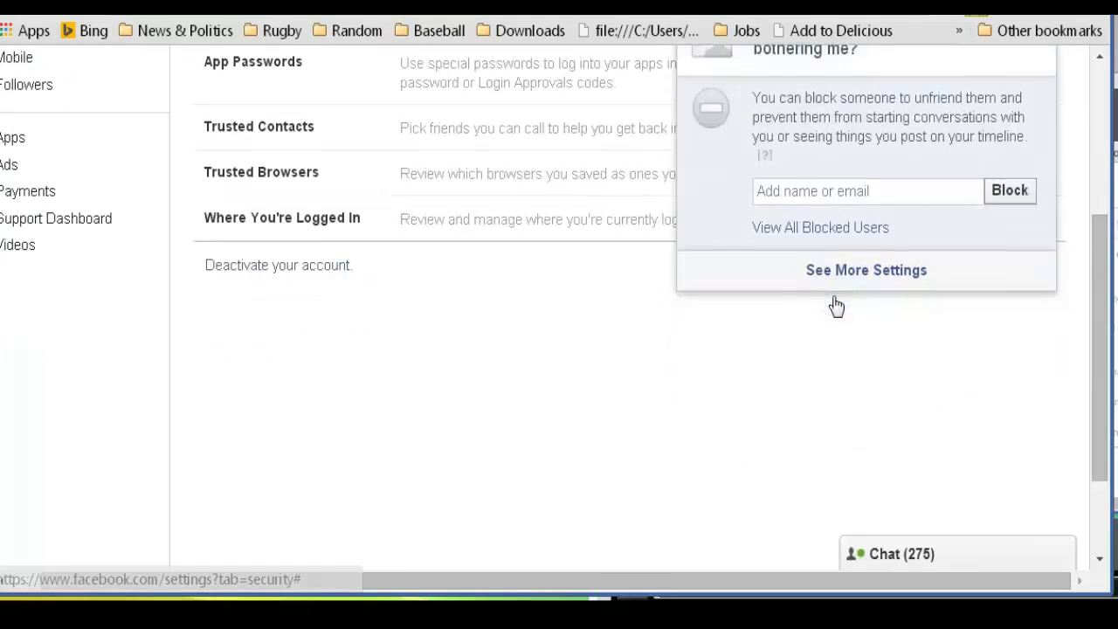
{"action": "scroll", "coordinate": [1087, 272], "scroll_direction": "up", "scroll_amount": 2}
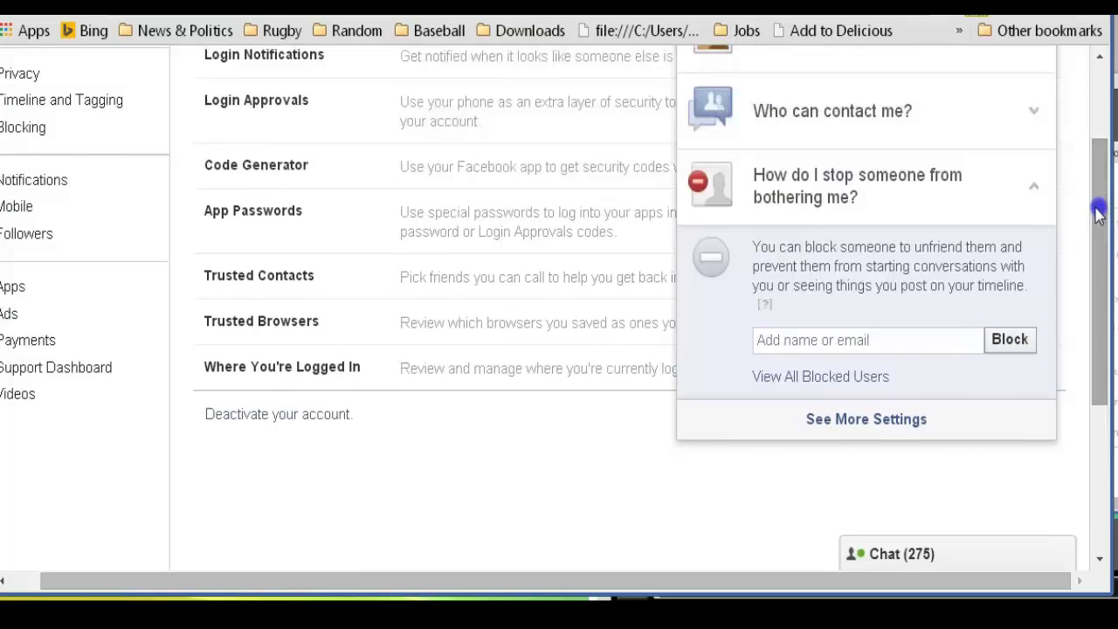
{"action": "left_click", "coordinate": [798, 338]}
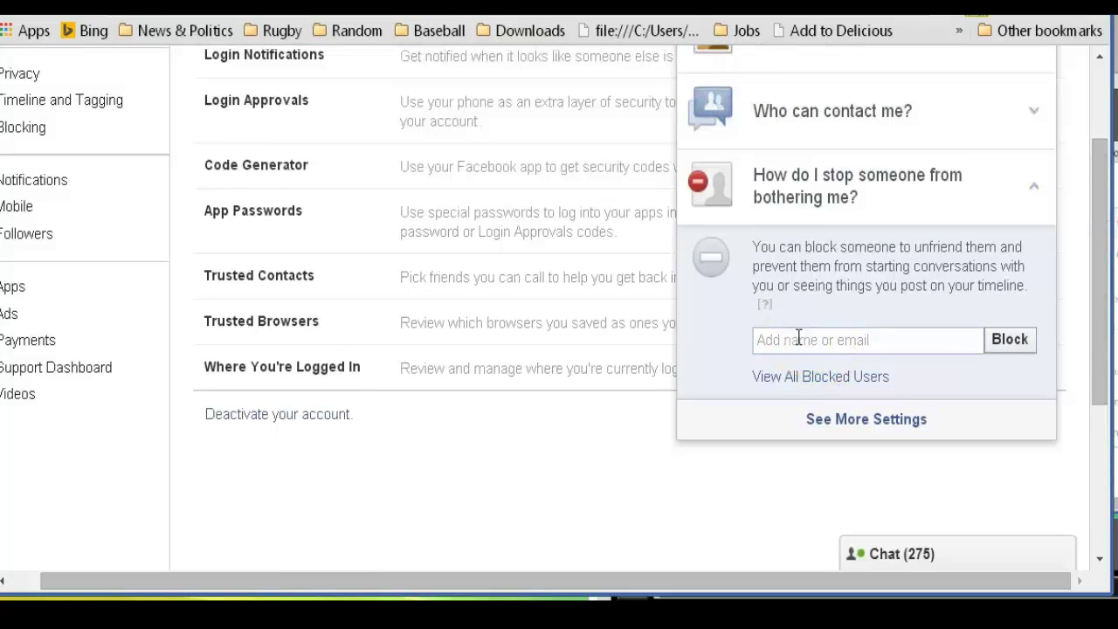
{"action": "type", "text": "Laurie Owen"}
{"action": "left_click", "coordinate": [1001, 339]}
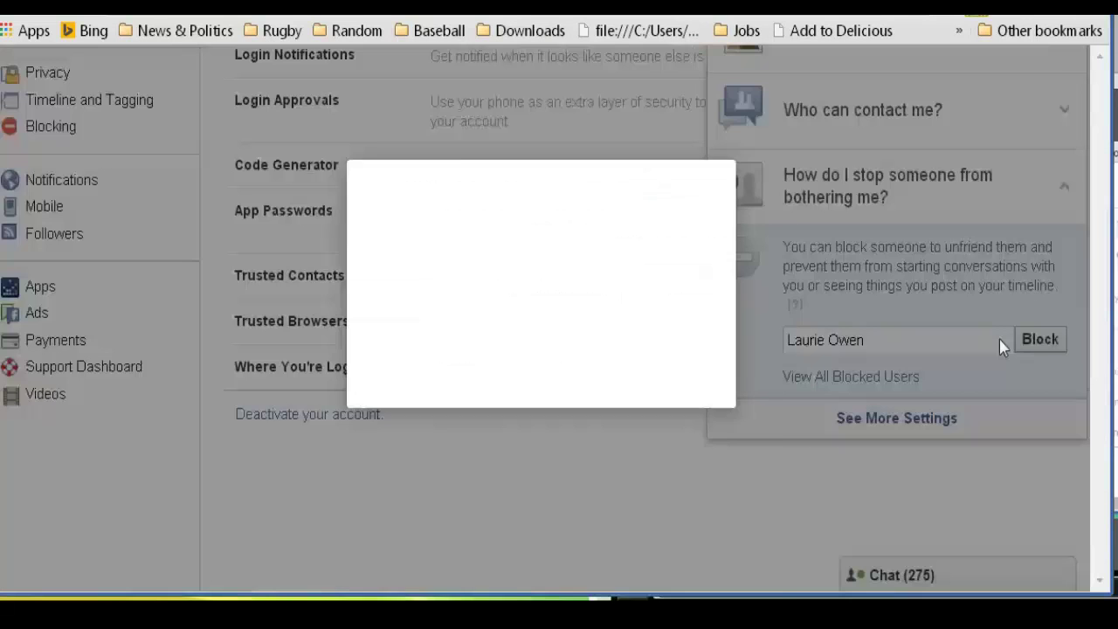
Scroll through the Block People list and close it without blocking anyone
{"action": "left_click", "coordinate": [903, 321]}
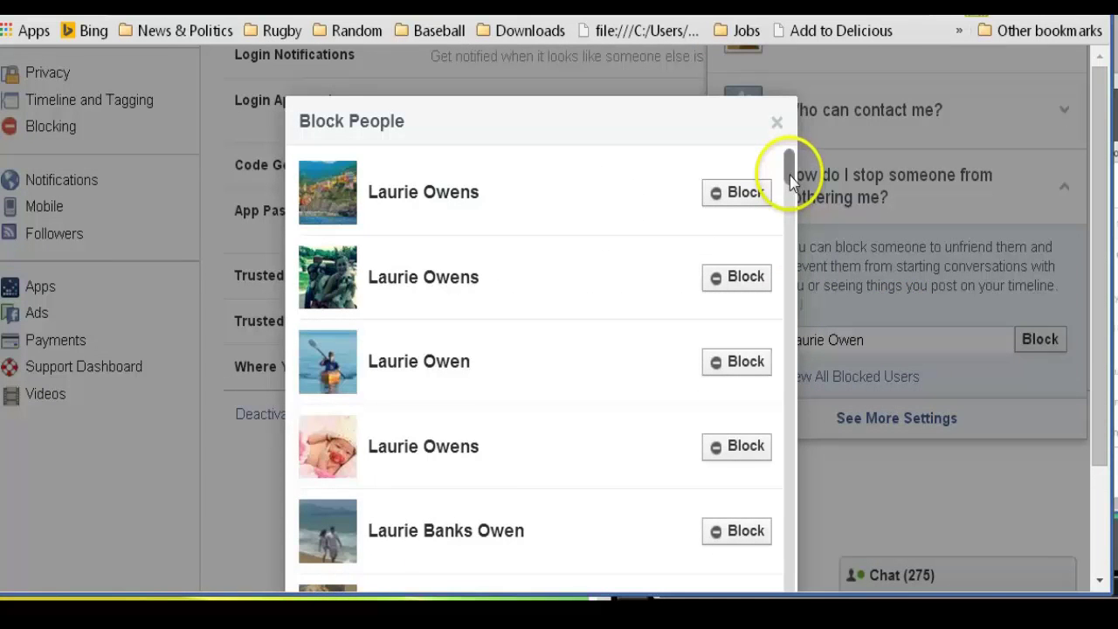
{"action": "left_click_drag", "start_coordinate": [791, 175], "coordinate": [783, 508]}
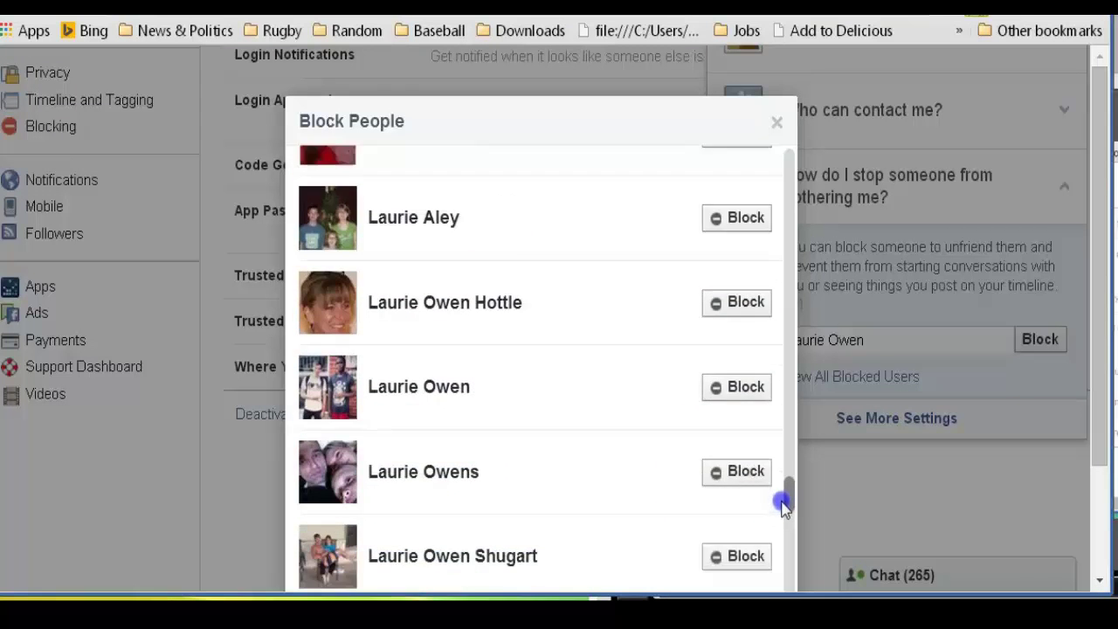
{"action": "left_click_drag", "start_coordinate": [783, 506], "coordinate": [782, 602]}
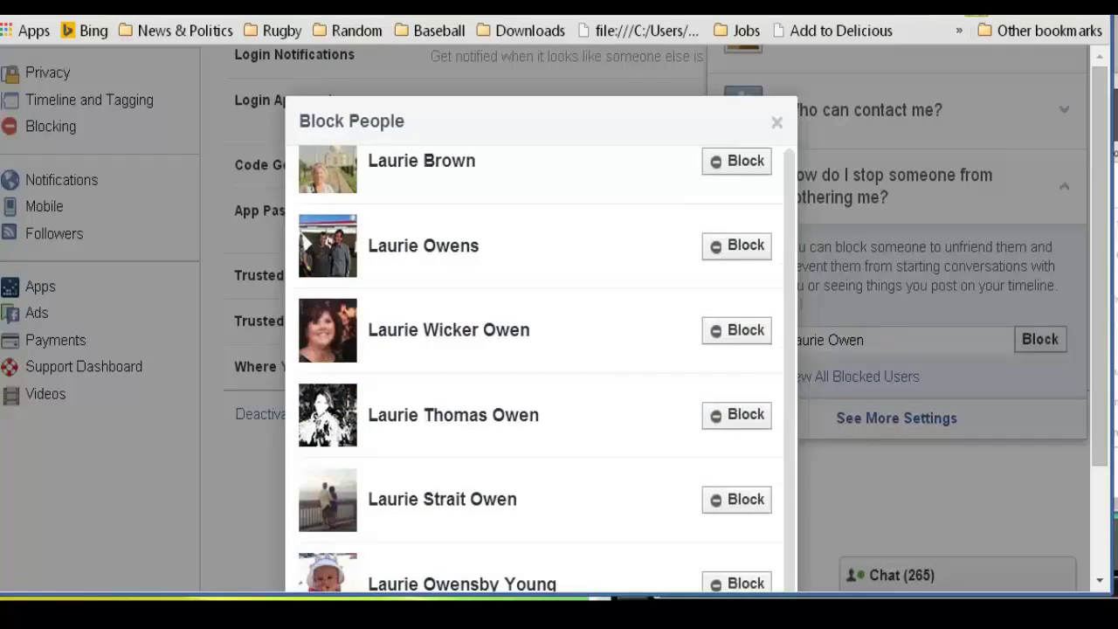
{"action": "key", "text": "Escape"}
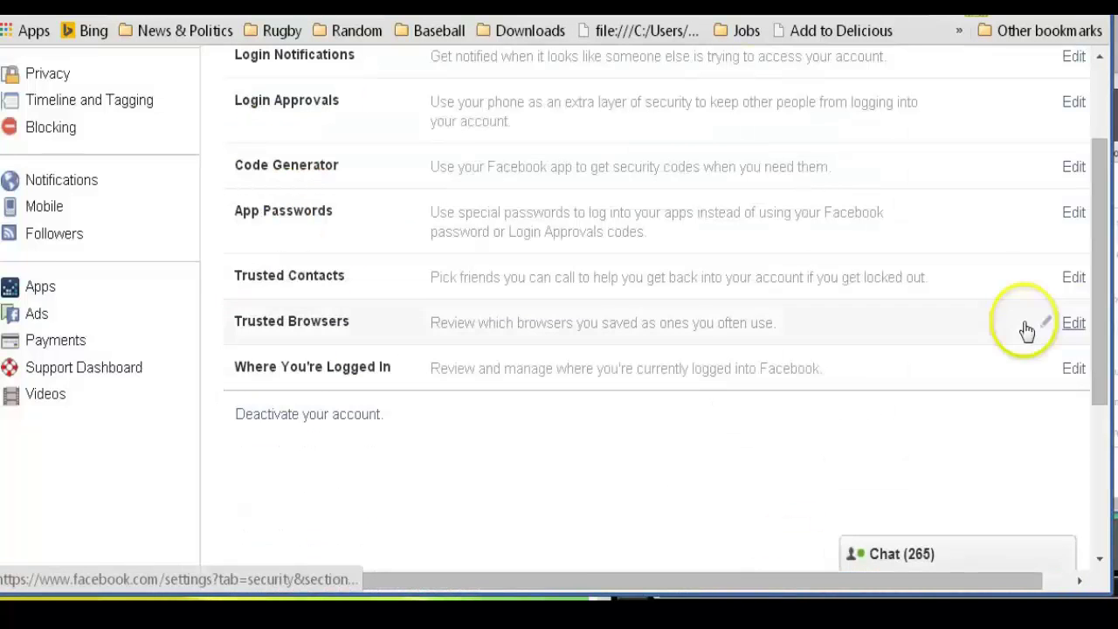
{"action": "scroll", "coordinate": [1101, 142], "scroll_direction": "up", "scroll_amount": 3}
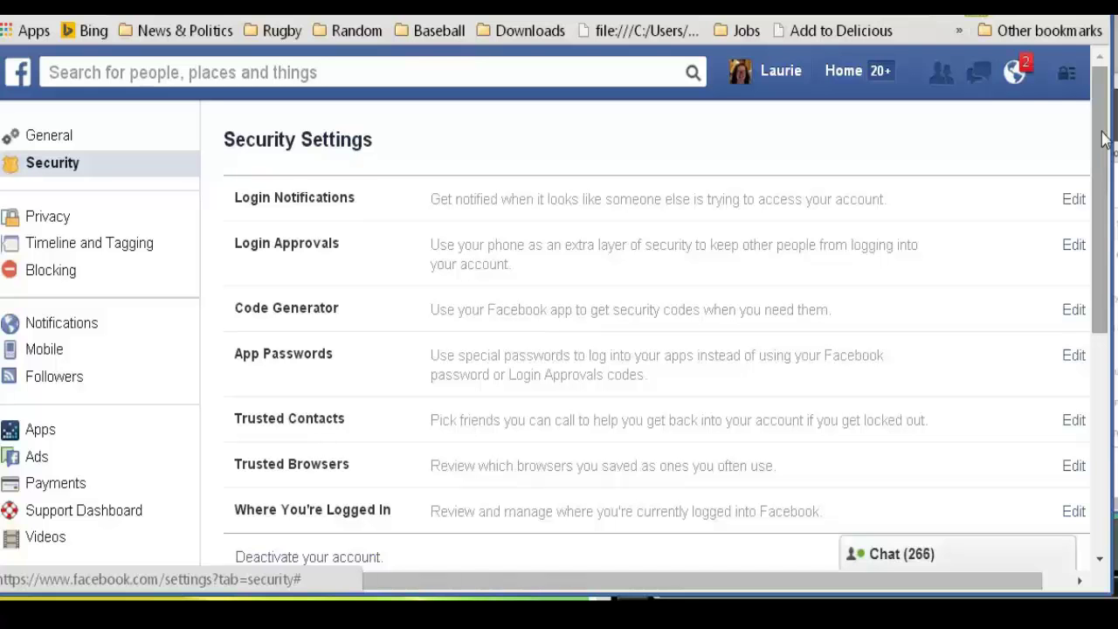
Reopen the blocking form in Privacy Shortcuts, edit the name, then clear the field
{"action": "left_click", "coordinate": [1070, 77]}
{"action": "left_click", "coordinate": [967, 337]}
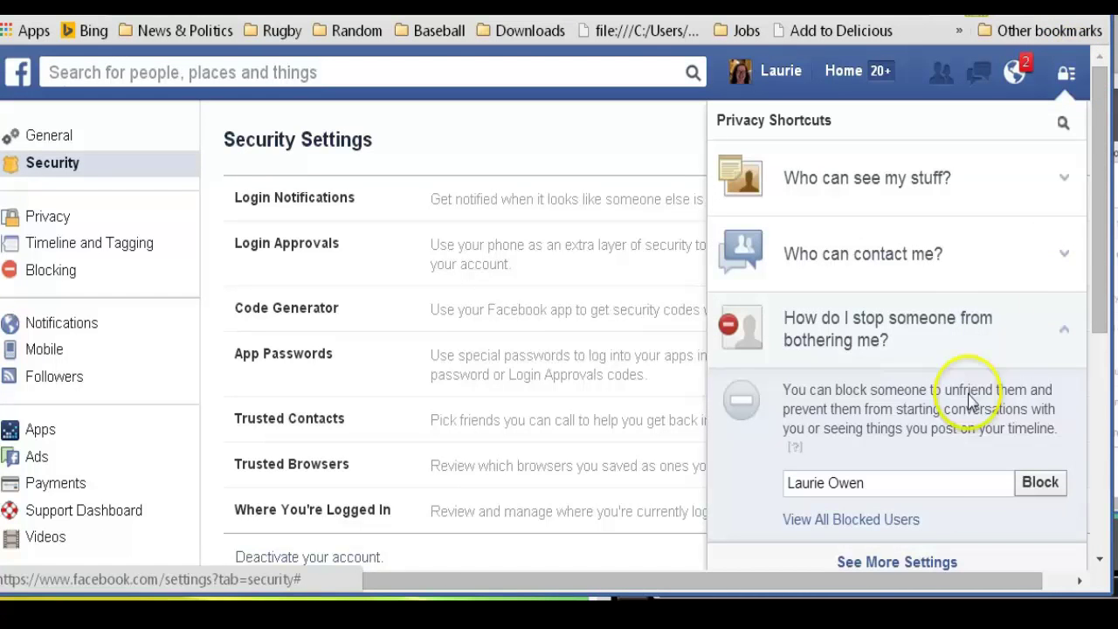
{"action": "left_click", "coordinate": [968, 484]}
{"action": "type", "text": ", LMP"}
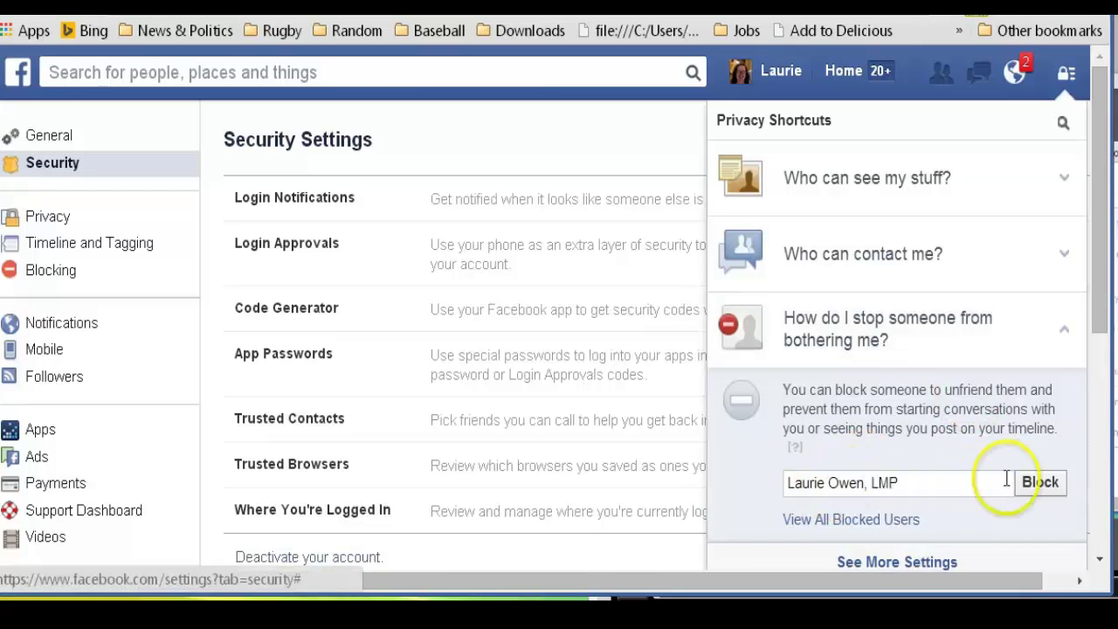
{"action": "left_click_drag", "start_coordinate": [898, 485], "coordinate": [778, 481]}
{"action": "key", "text": "BackSpace"}
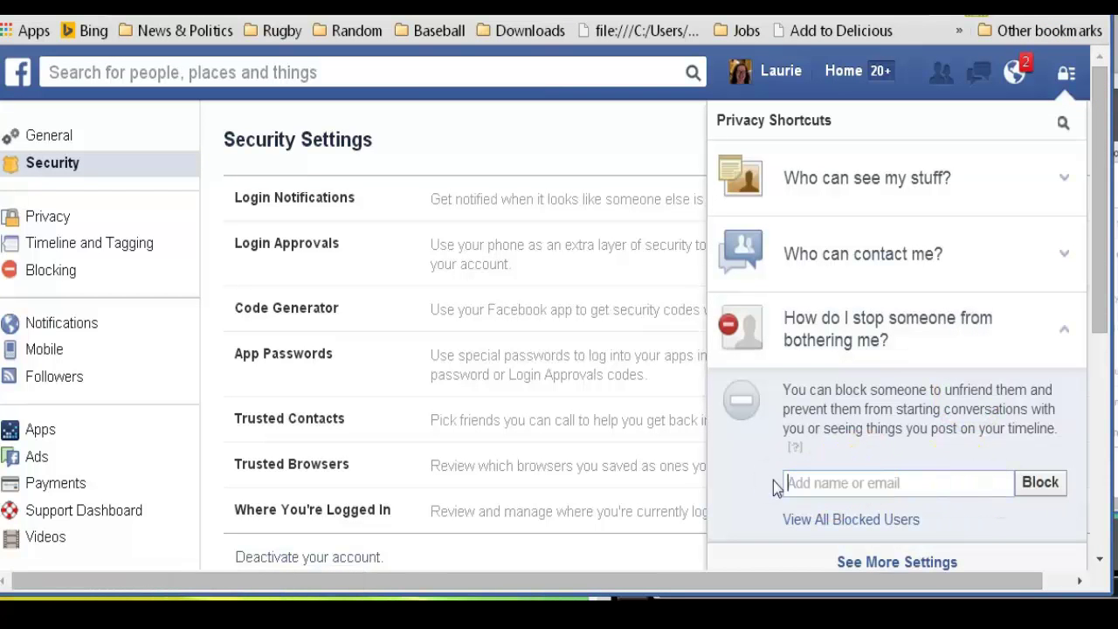
Search the top bar for the account owner's name and browse the All Results page
{"action": "left_click", "coordinate": [392, 69]}
{"action": "type", "text": "Laurie Owe"}
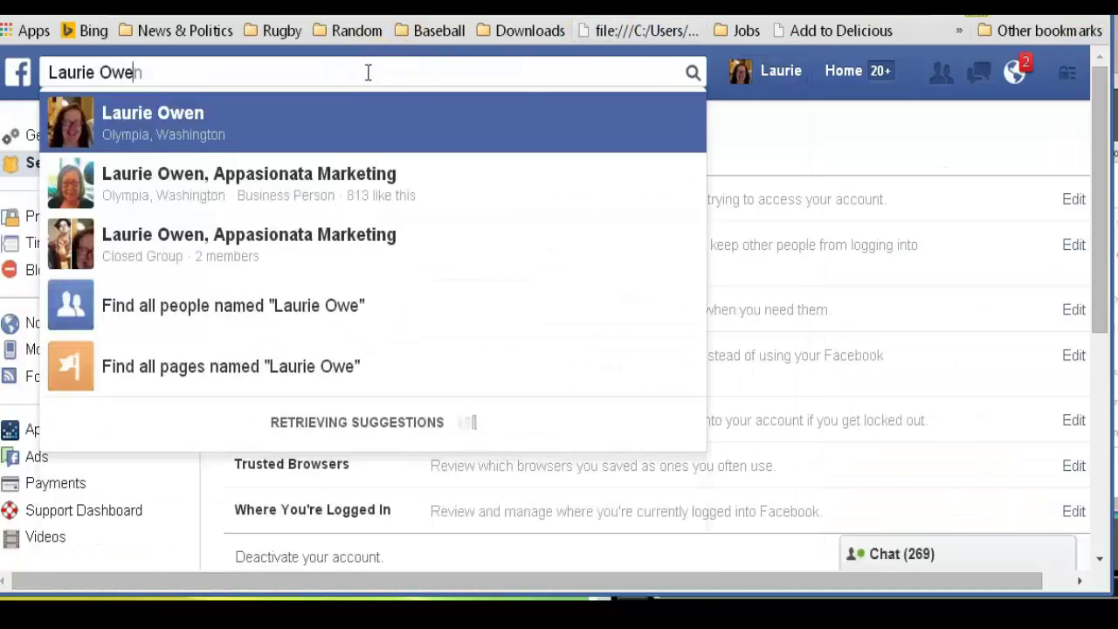
{"action": "type", "text": "n"}
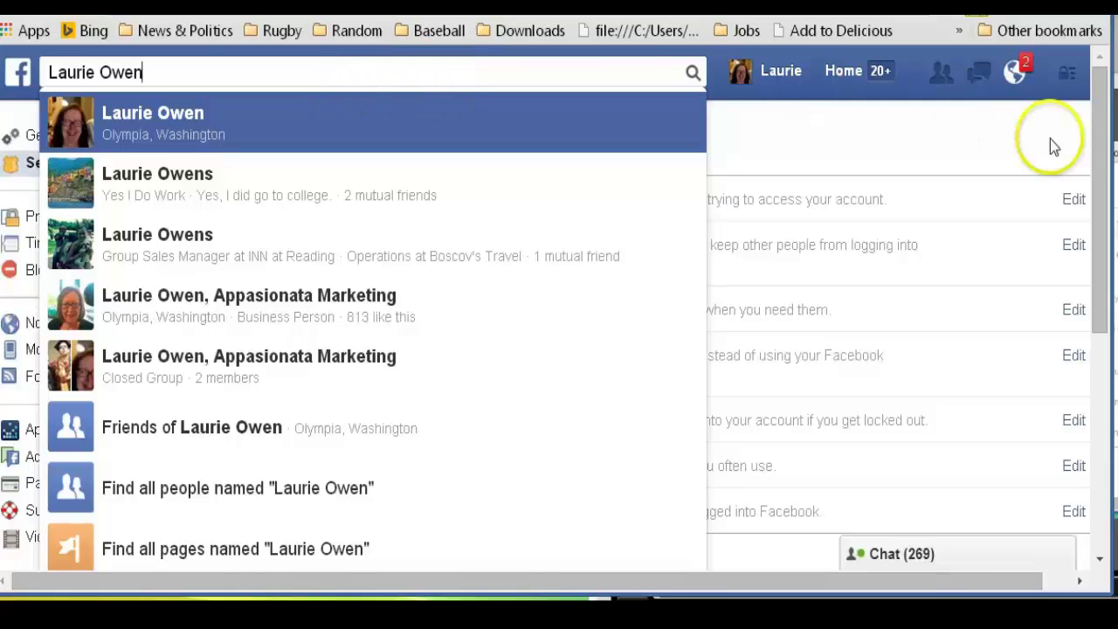
{"action": "left_click_drag", "start_coordinate": [1088, 125], "coordinate": [1106, 212]}
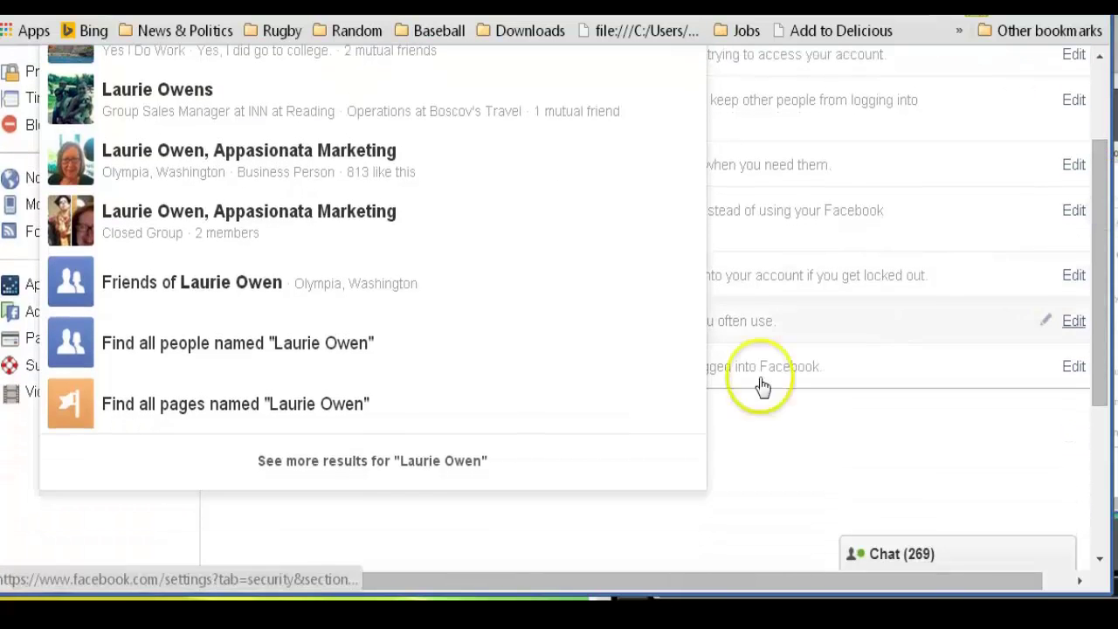
{"action": "left_click", "coordinate": [448, 463]}
{"action": "left_click_drag", "start_coordinate": [1098, 125], "coordinate": [1100, 175]}
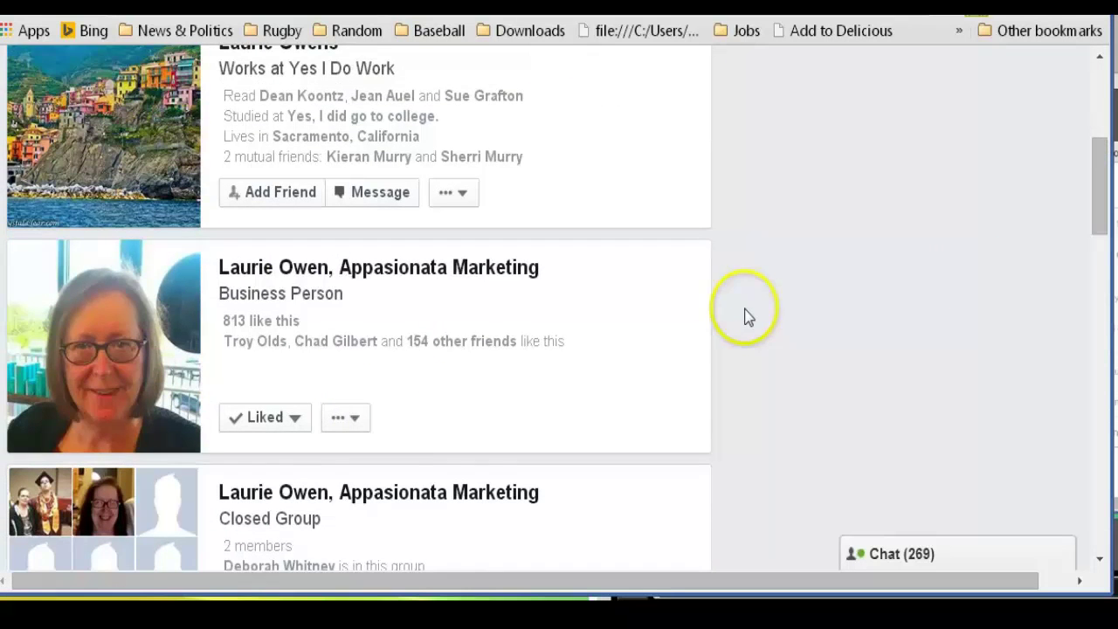
{"action": "left_click_drag", "start_coordinate": [1098, 179], "coordinate": [1100, 486]}
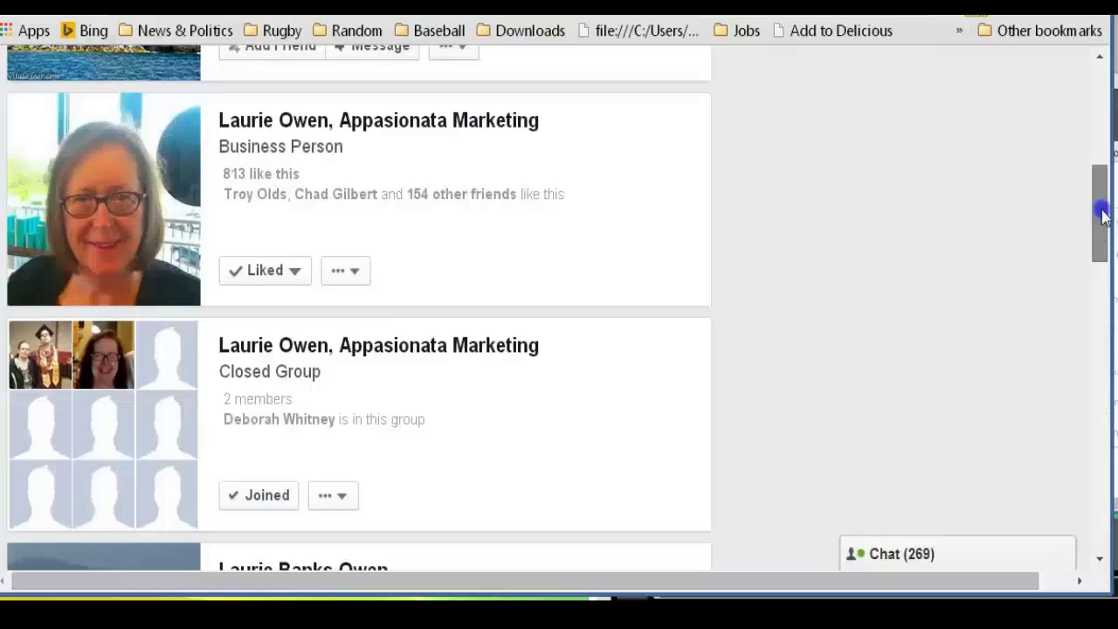
{"action": "left_click_drag", "start_coordinate": [1102, 214], "coordinate": [1087, 106]}
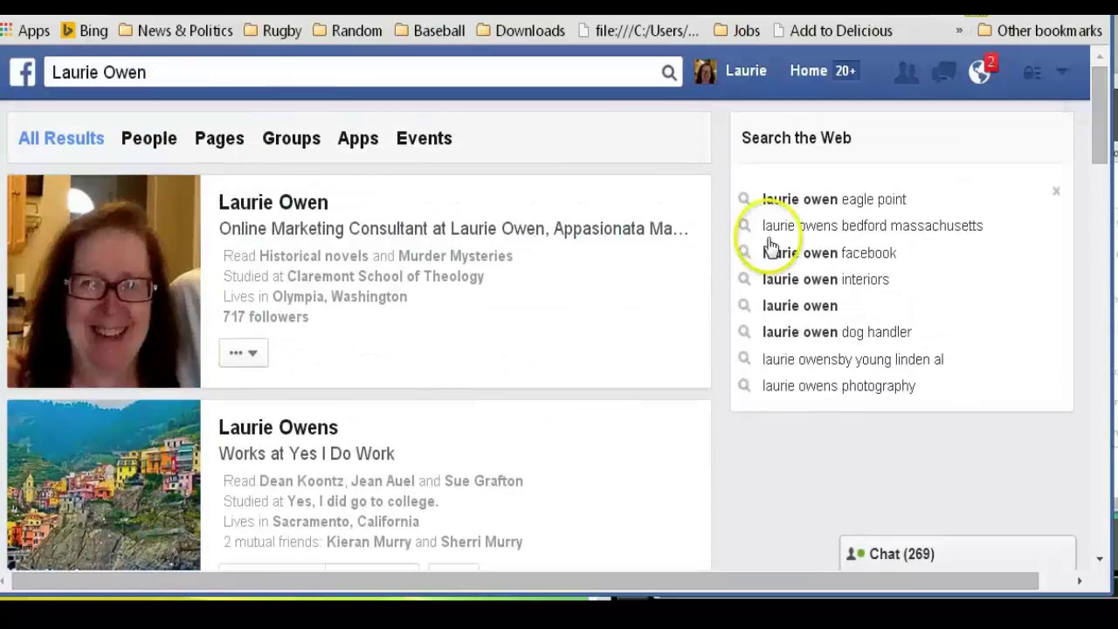
Reopen the name search and list all people sharing the owner's name
{"action": "left_click", "coordinate": [668, 84]}
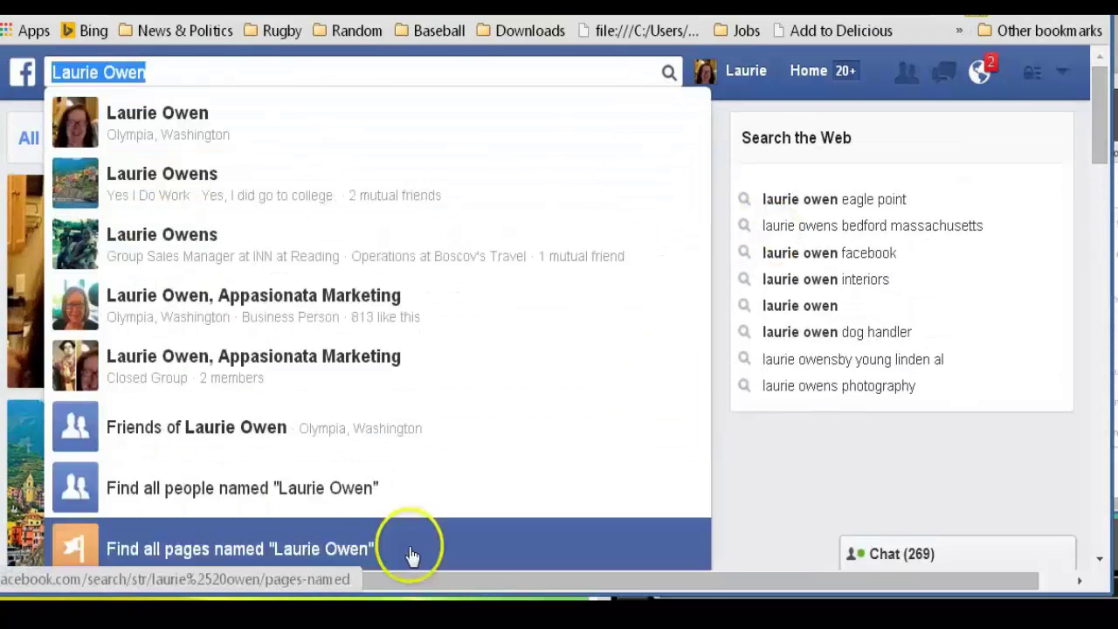
{"action": "left_click", "coordinate": [337, 505]}
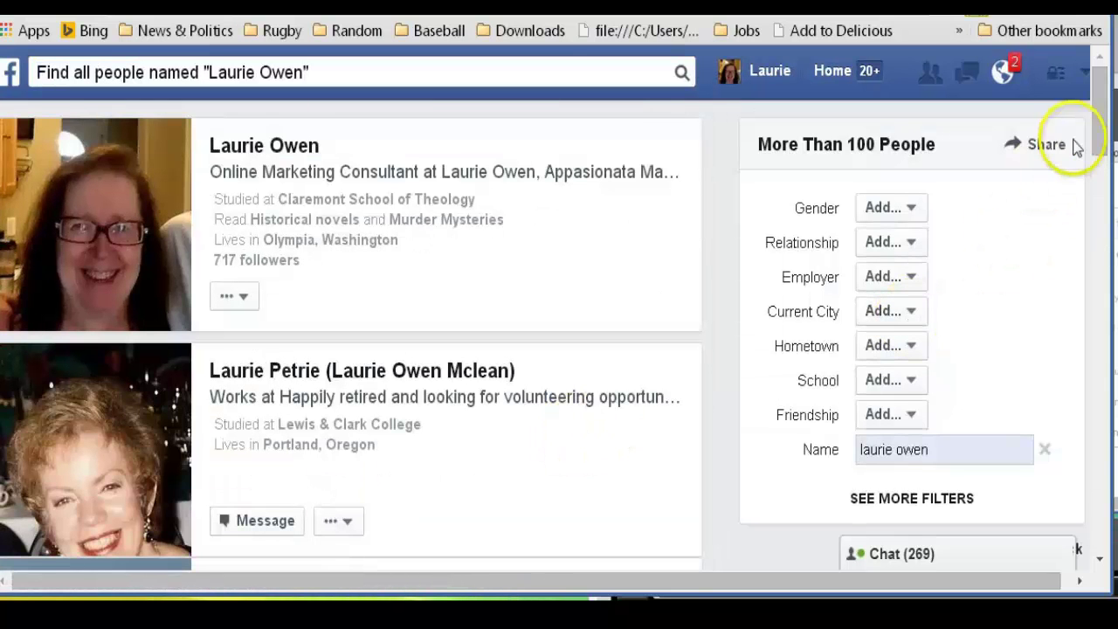
{"action": "left_click_drag", "start_coordinate": [1102, 107], "coordinate": [1098, 279]}
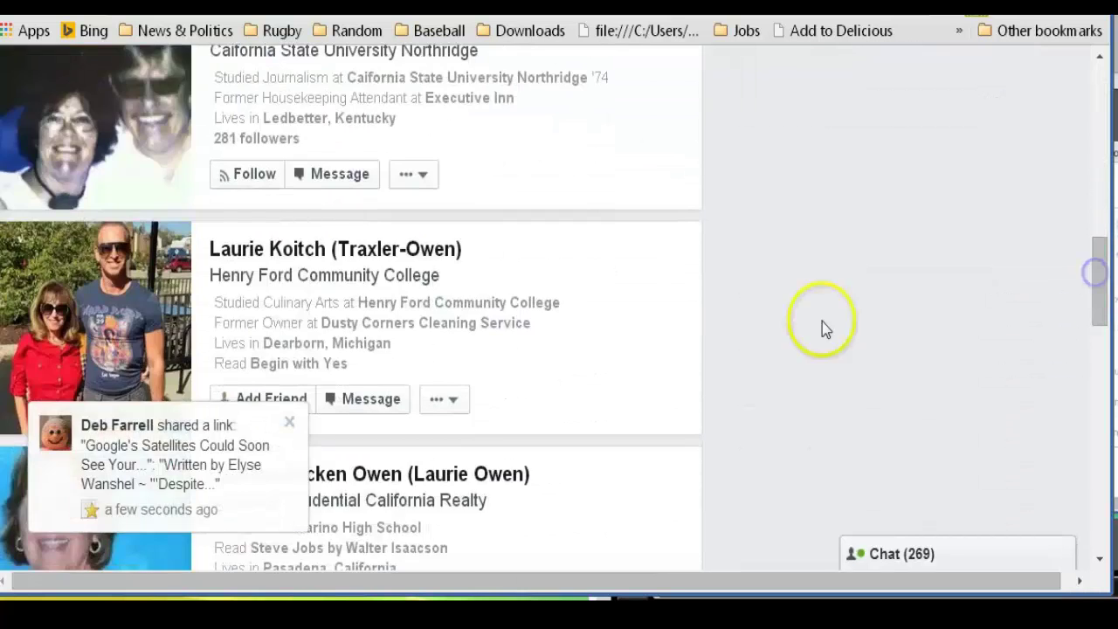
{"action": "left_click_drag", "start_coordinate": [1098, 376], "coordinate": [1073, 437]}
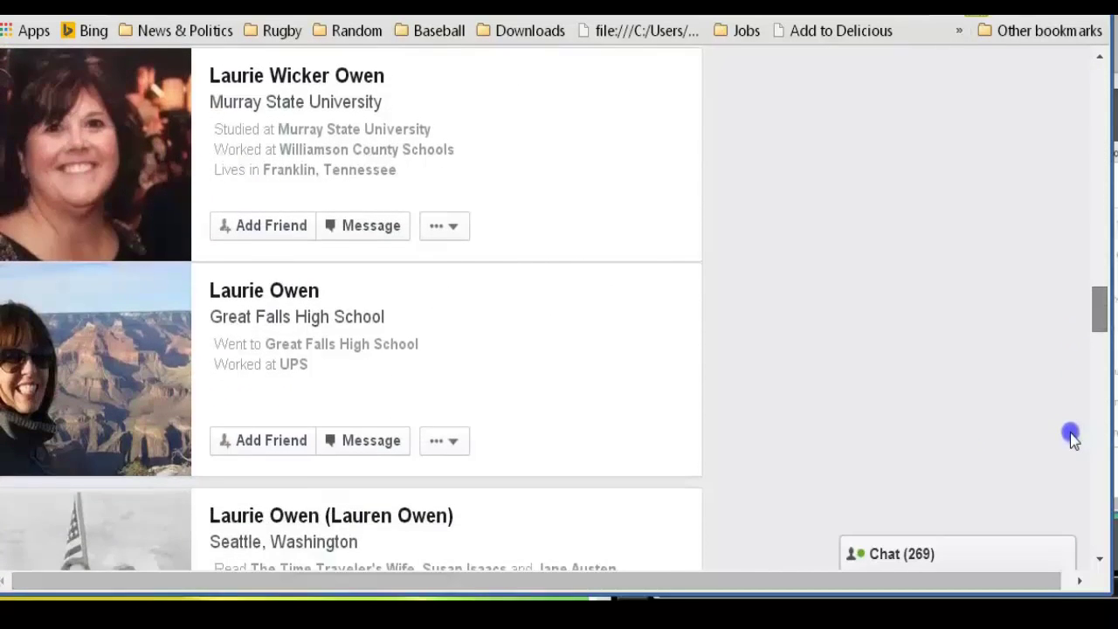
{"action": "left_click_drag", "start_coordinate": [707, 551], "coordinate": [320, 533]}
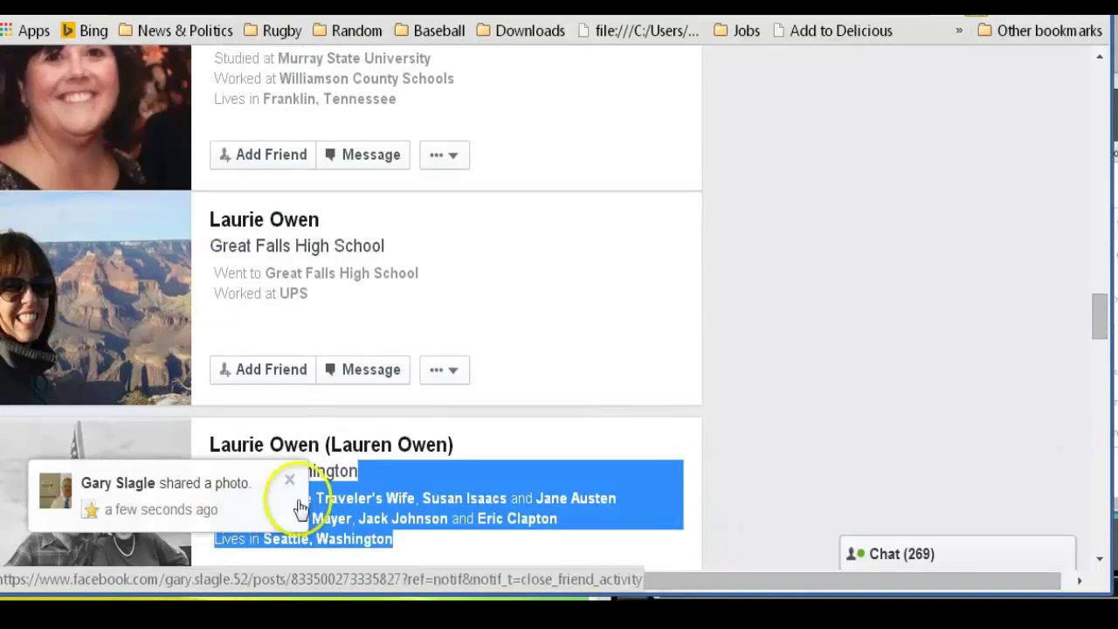
Dismiss the shared-photo notifications and scroll through the people results for possible clones
{"action": "left_click", "coordinate": [289, 480]}
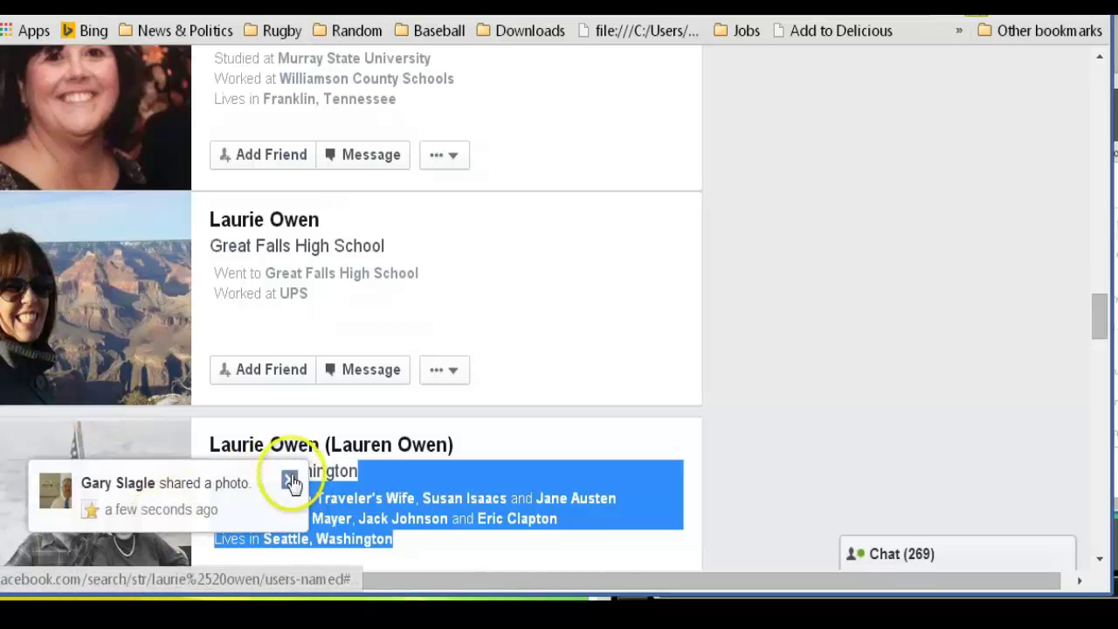
{"action": "left_click", "coordinate": [291, 480]}
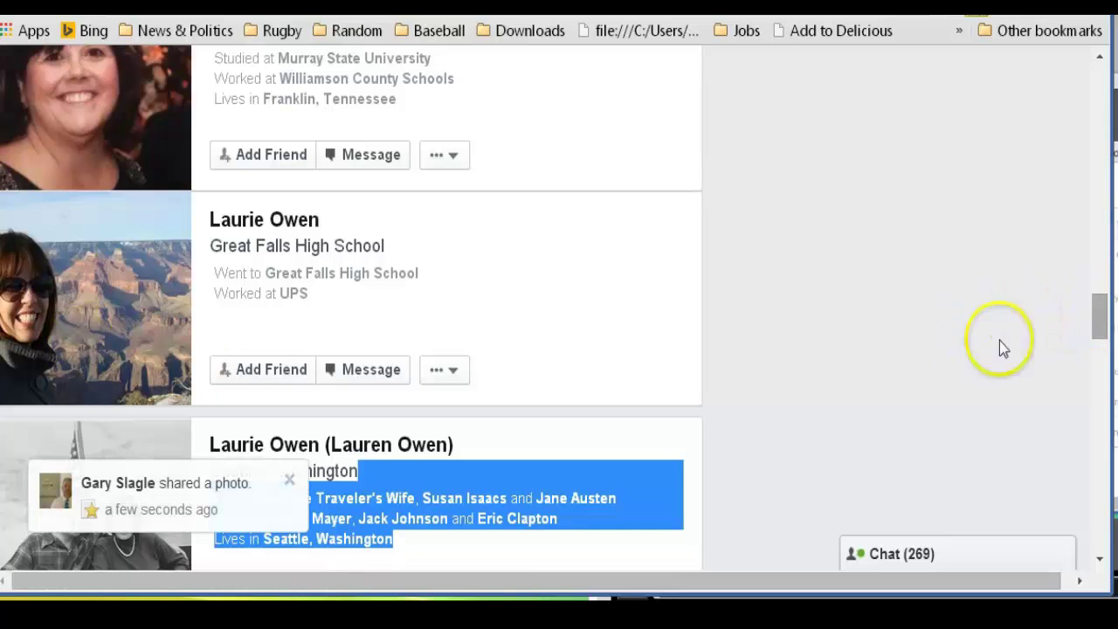
{"action": "left_click", "coordinate": [288, 478]}
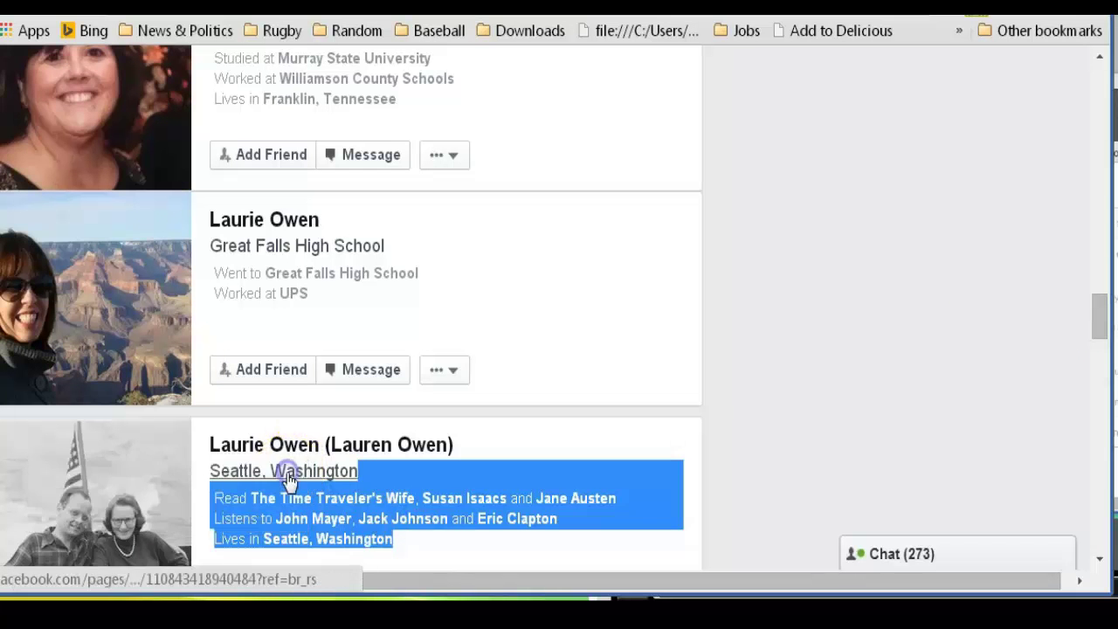
{"action": "scroll", "coordinate": [1071, 429], "scroll_direction": "down", "scroll_amount": 15}
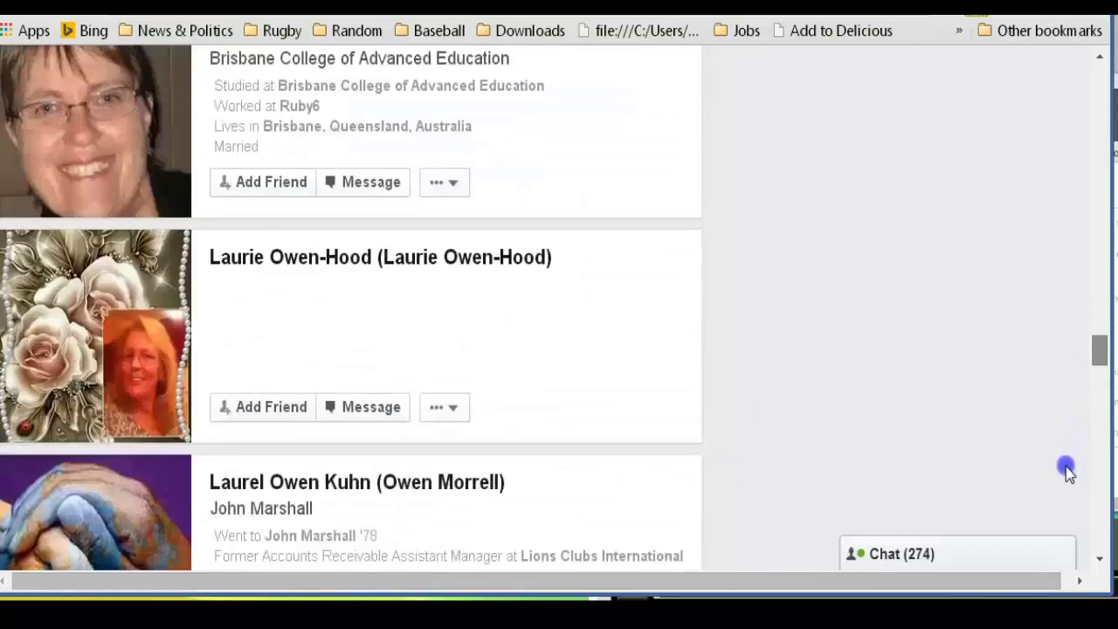
{"action": "scroll", "coordinate": [1067, 470], "scroll_direction": "down", "scroll_amount": 9}
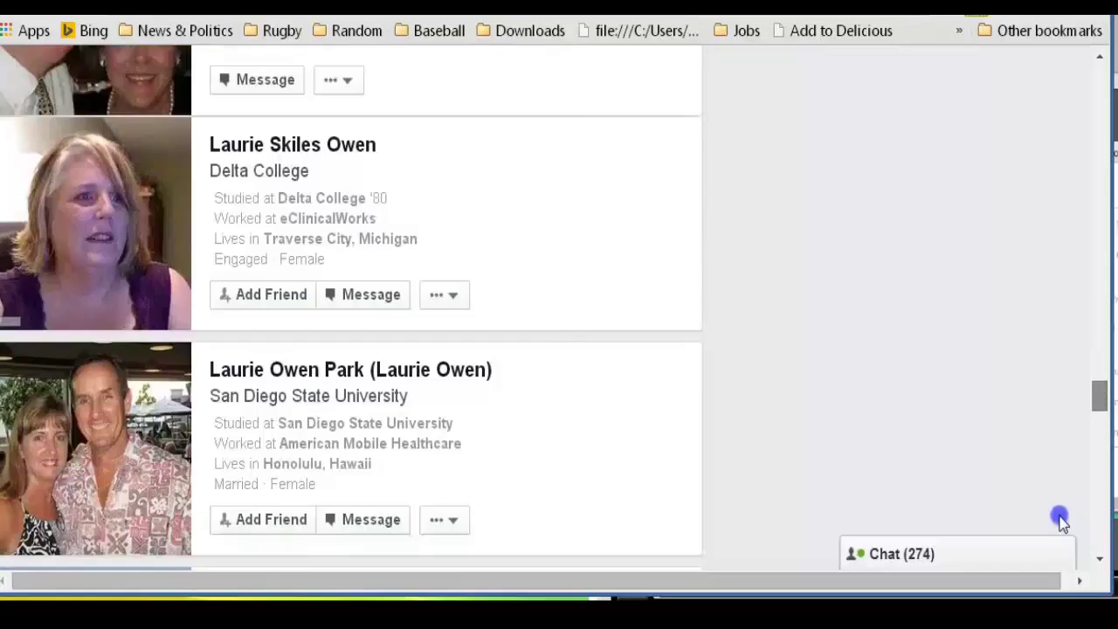
{"action": "scroll", "coordinate": [1059, 521], "scroll_direction": "down", "scroll_amount": 12}
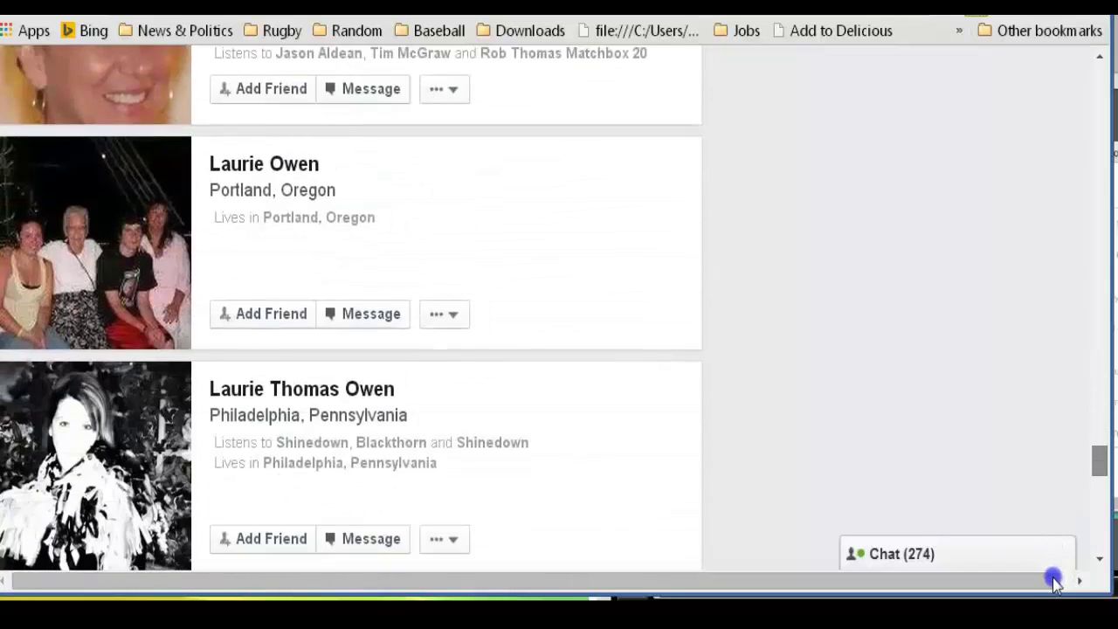
{"action": "scroll", "coordinate": [1054, 584], "scroll_direction": "down", "scroll_amount": 8}
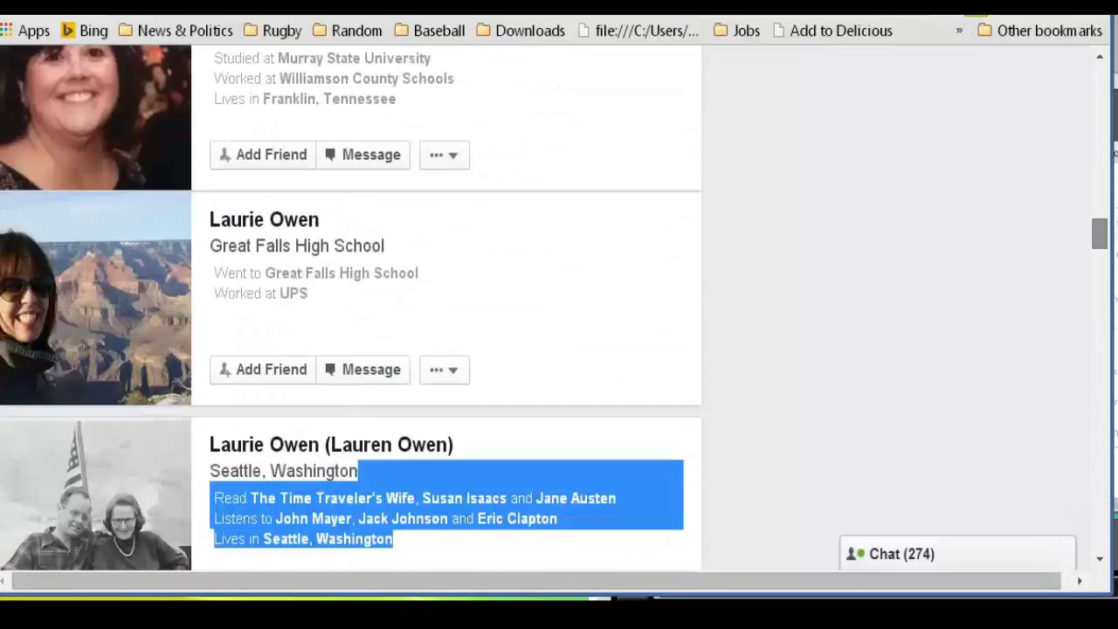
{"action": "left_click", "coordinate": [1099, 203]}
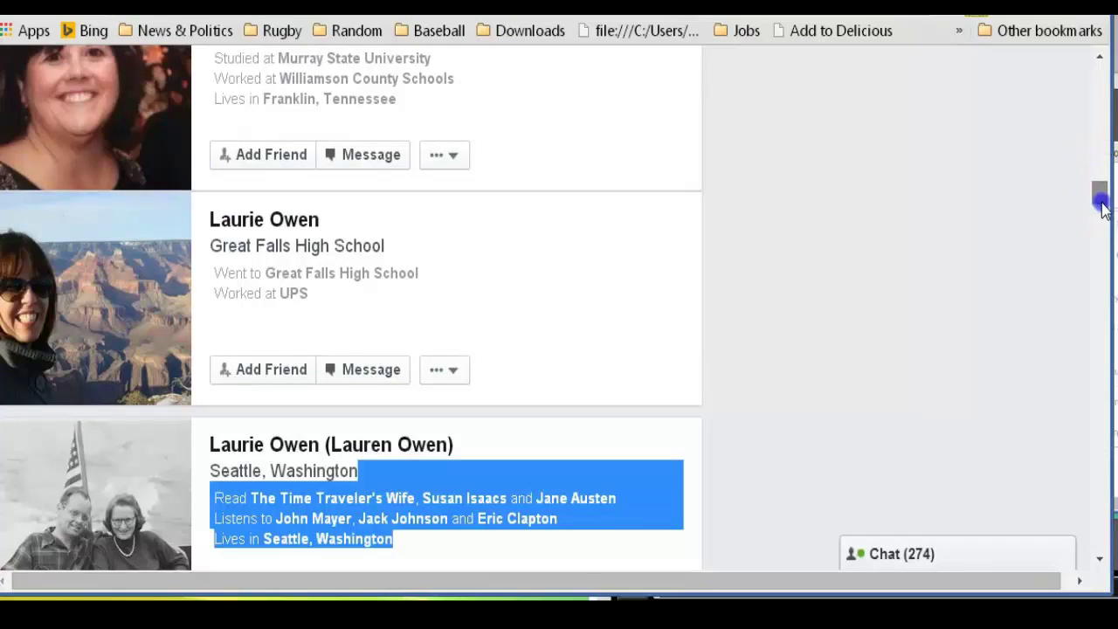
{"action": "left_click_drag", "start_coordinate": [1103, 208], "coordinate": [1074, 66]}
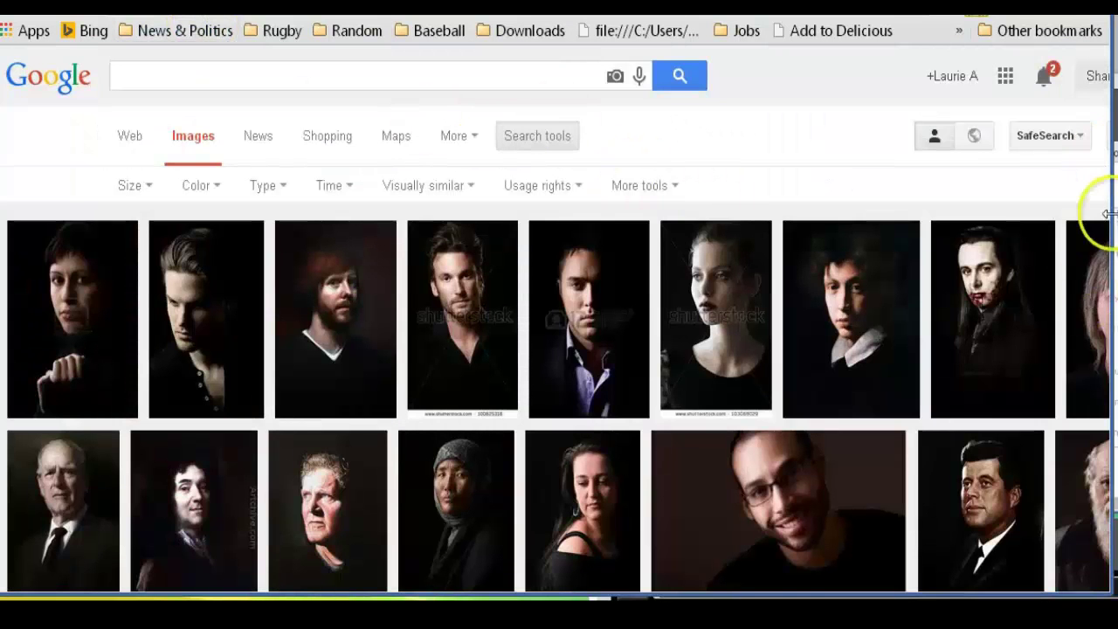
Widen the browser window, then open a profile from the people-search results
{"action": "left_click_drag", "start_coordinate": [1108, 213], "coordinate": [1117, 213]}
{"action": "scroll", "coordinate": [559, 350], "scroll_direction": "down", "scroll_amount": 3}
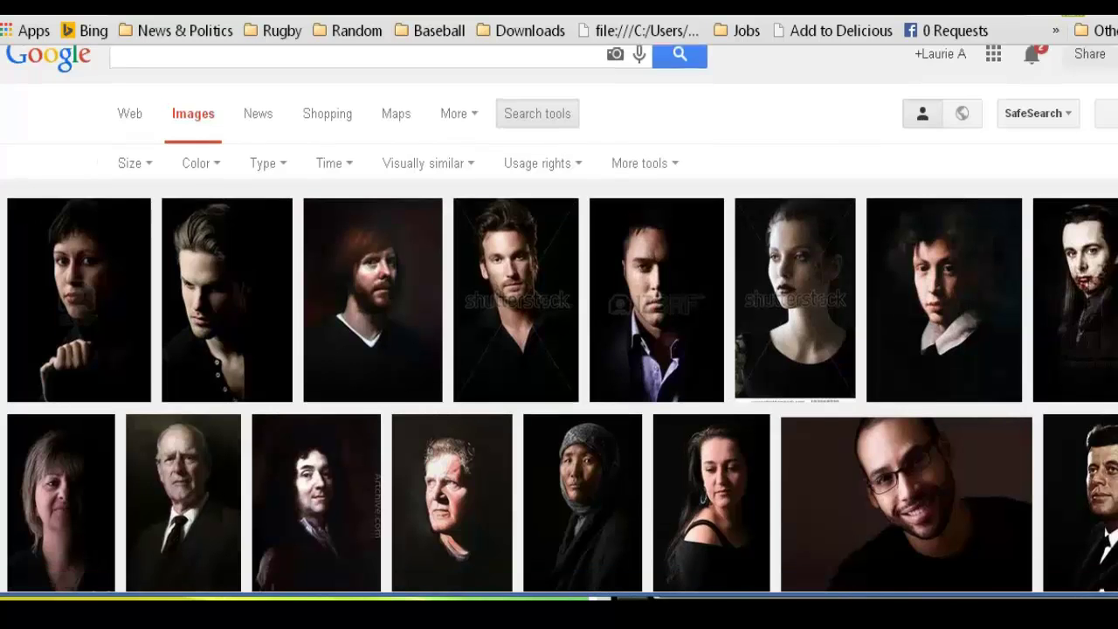
{"action": "scroll", "coordinate": [559, 349], "scroll_direction": "up", "scroll_amount": 3}
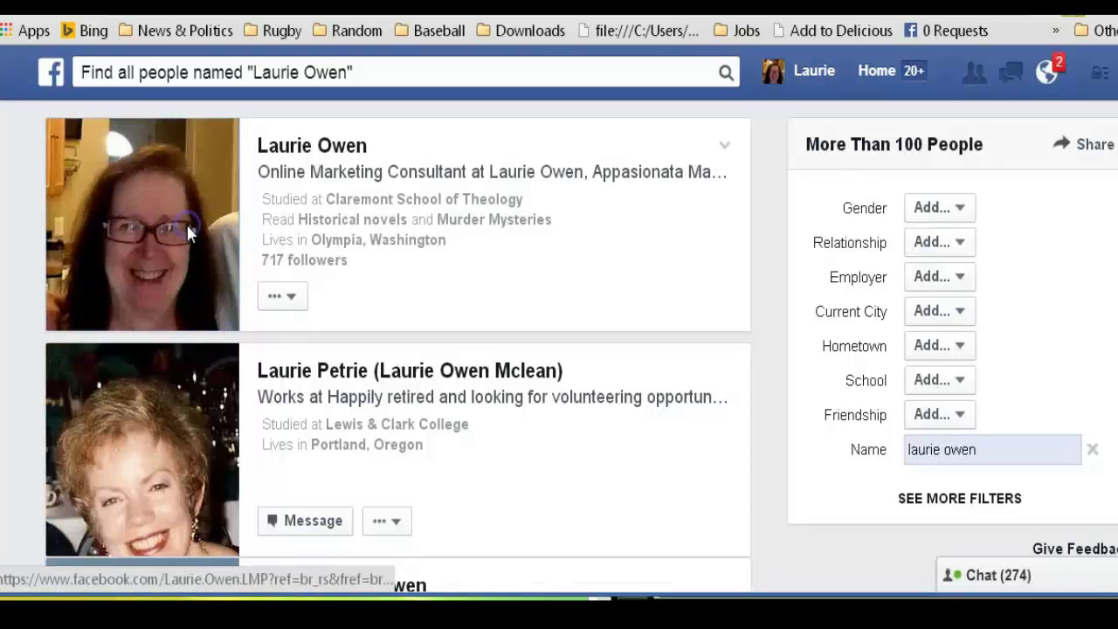
{"action": "left_click", "coordinate": [186, 232]}
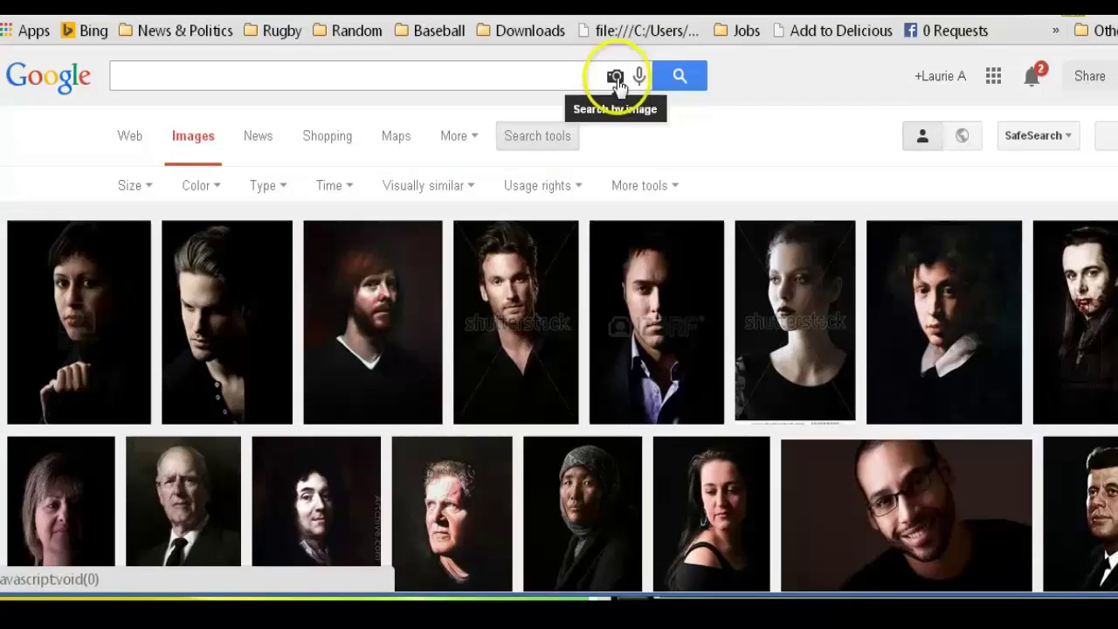
Run a Google reverse image search with the pasted profile photo URL
{"action": "left_click", "coordinate": [616, 77]}
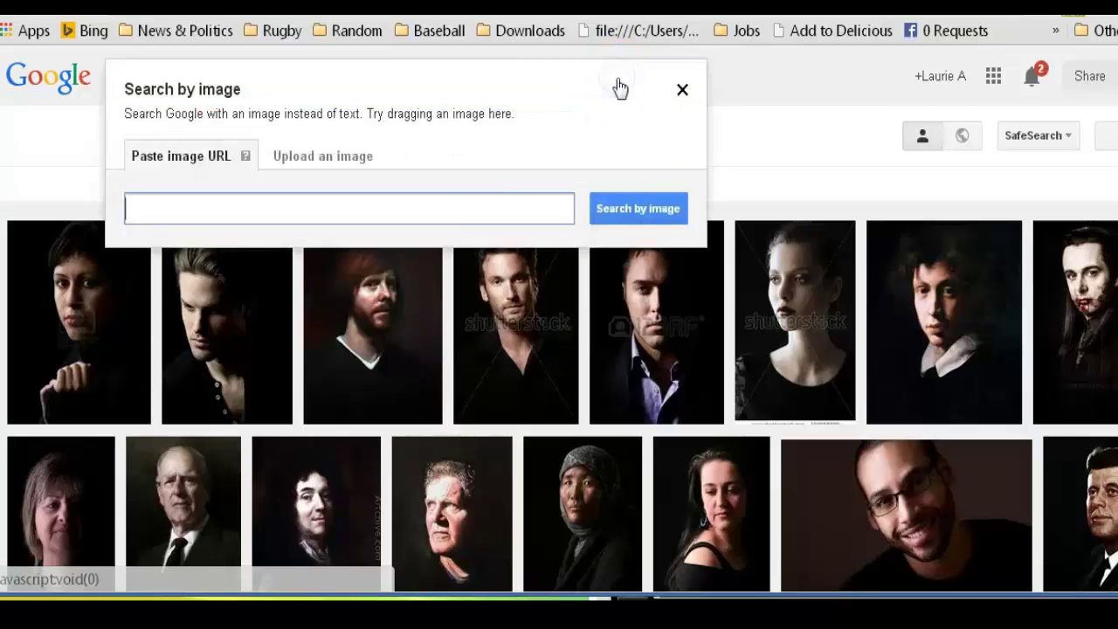
{"action": "left_click", "coordinate": [483, 215]}
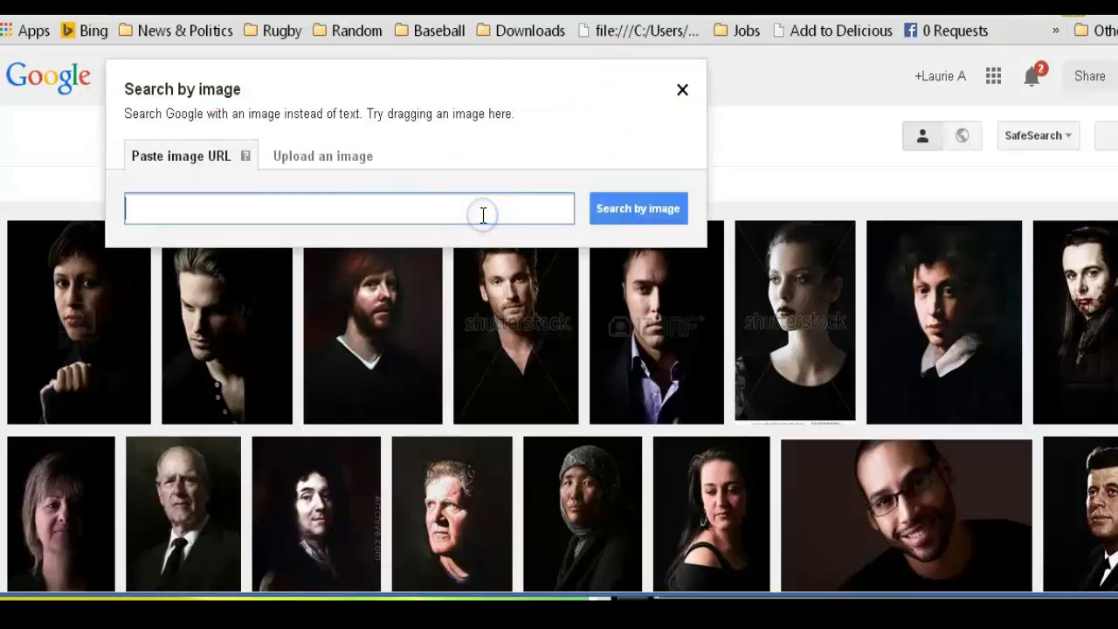
{"action": "key", "text": "ctrl+v"}
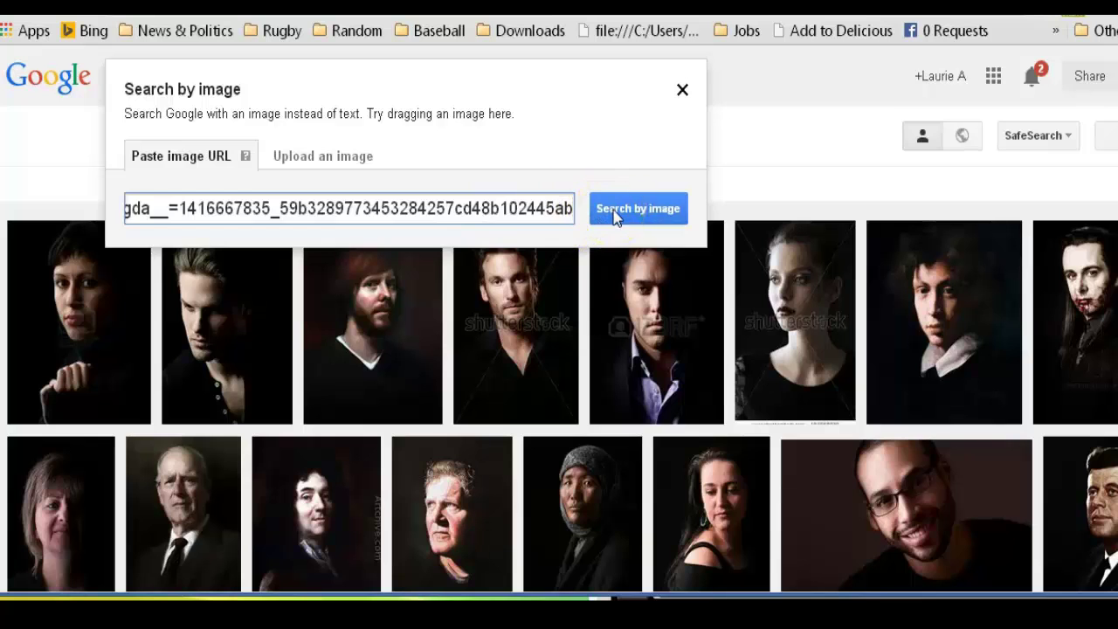
{"action": "left_click", "coordinate": [613, 211]}
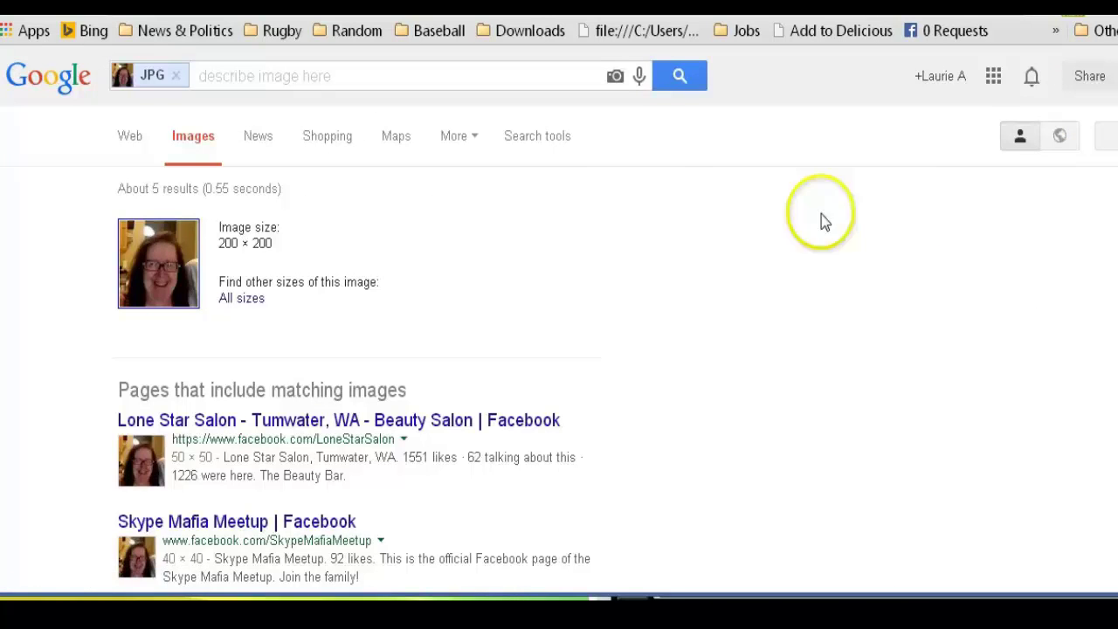
Review the pages with images matching the 200 × 200 profile photo
{"action": "scroll", "coordinate": [1005, 212], "scroll_direction": "down", "scroll_amount": 2}
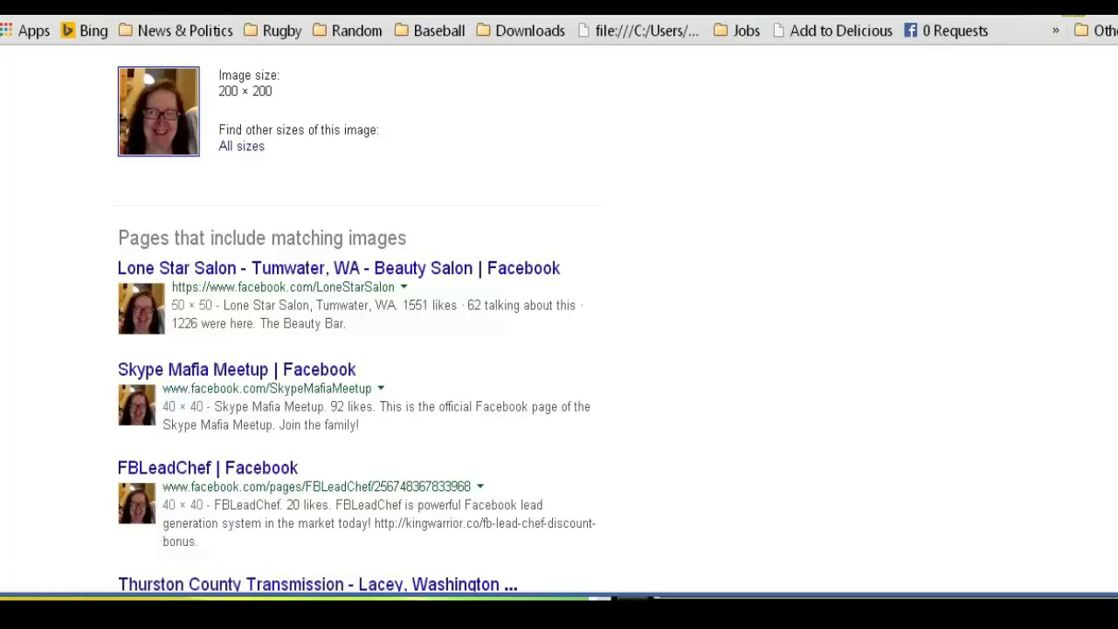
{"action": "scroll", "coordinate": [559, 315], "scroll_direction": "down", "scroll_amount": 3}
{"action": "scroll", "coordinate": [356, 318], "scroll_direction": "down", "scroll_amount": 2}
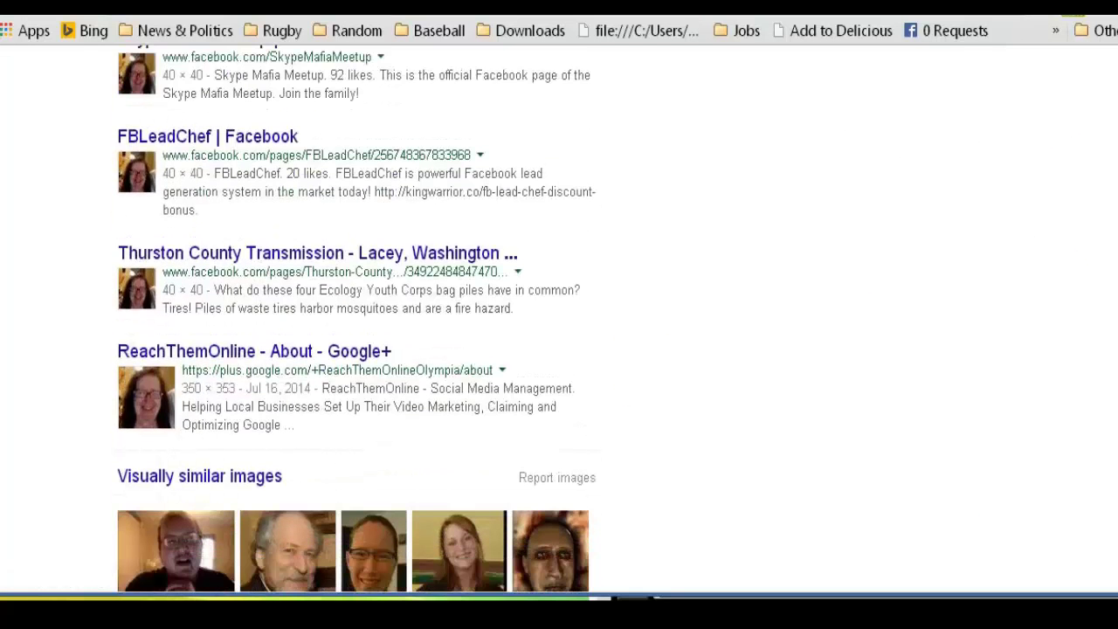
{"action": "scroll", "coordinate": [357, 318], "scroll_direction": "down", "scroll_amount": 1}
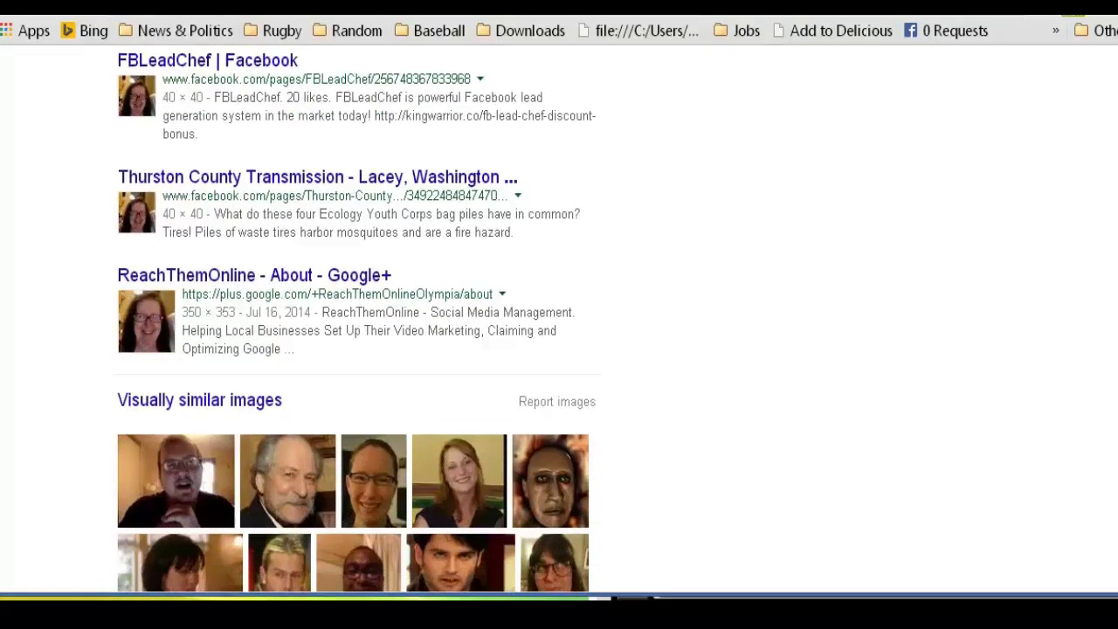
{"action": "scroll", "coordinate": [920, 319], "scroll_direction": "up", "scroll_amount": 1}
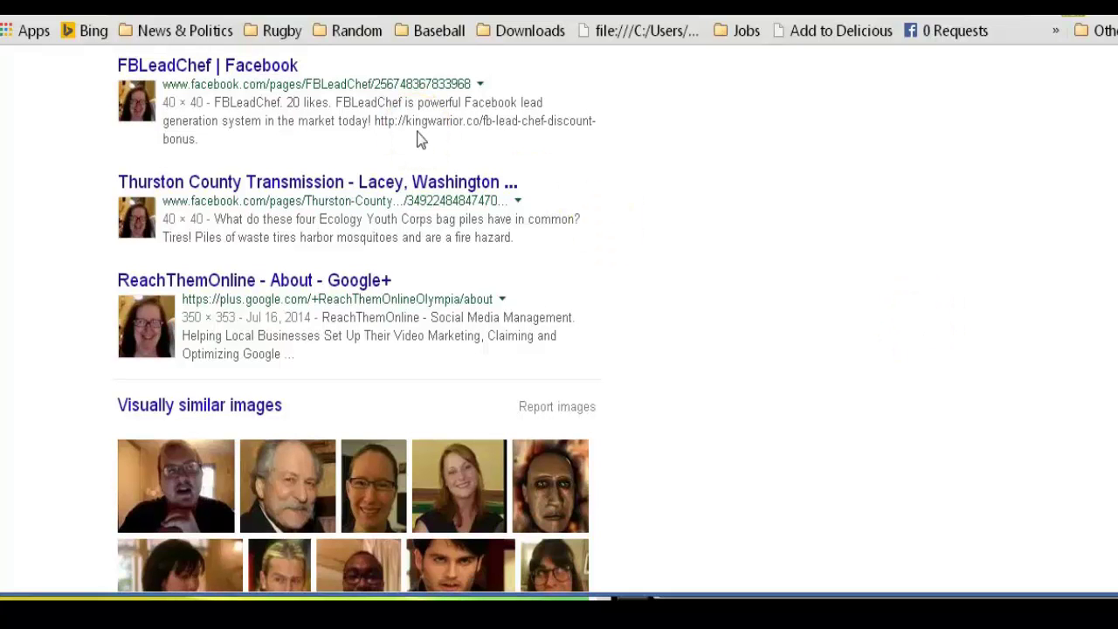
{"action": "left_click", "coordinate": [428, 181]}
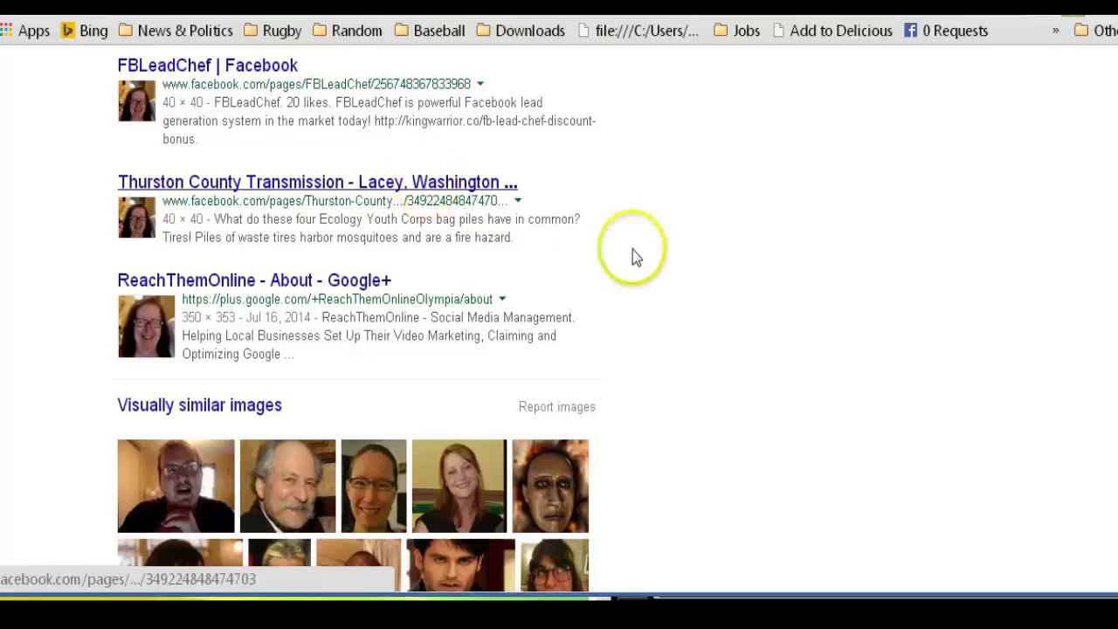
Show all visually similar images, then return to the matching-pages results
{"action": "scroll", "coordinate": [350, 349], "scroll_direction": "down", "scroll_amount": 3}
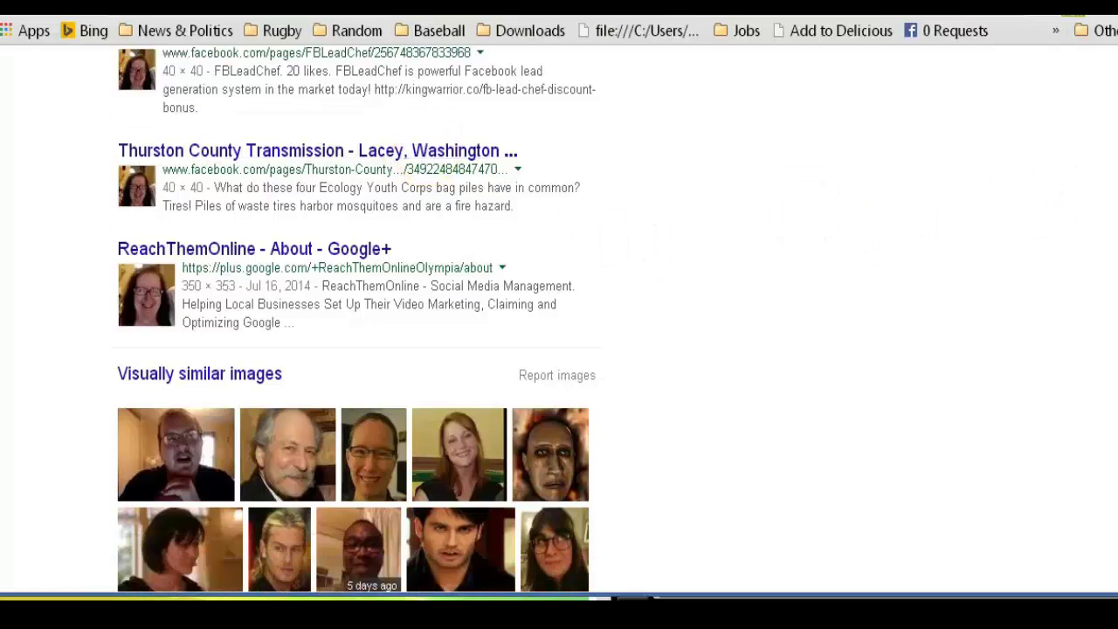
{"action": "left_click", "coordinate": [212, 290]}
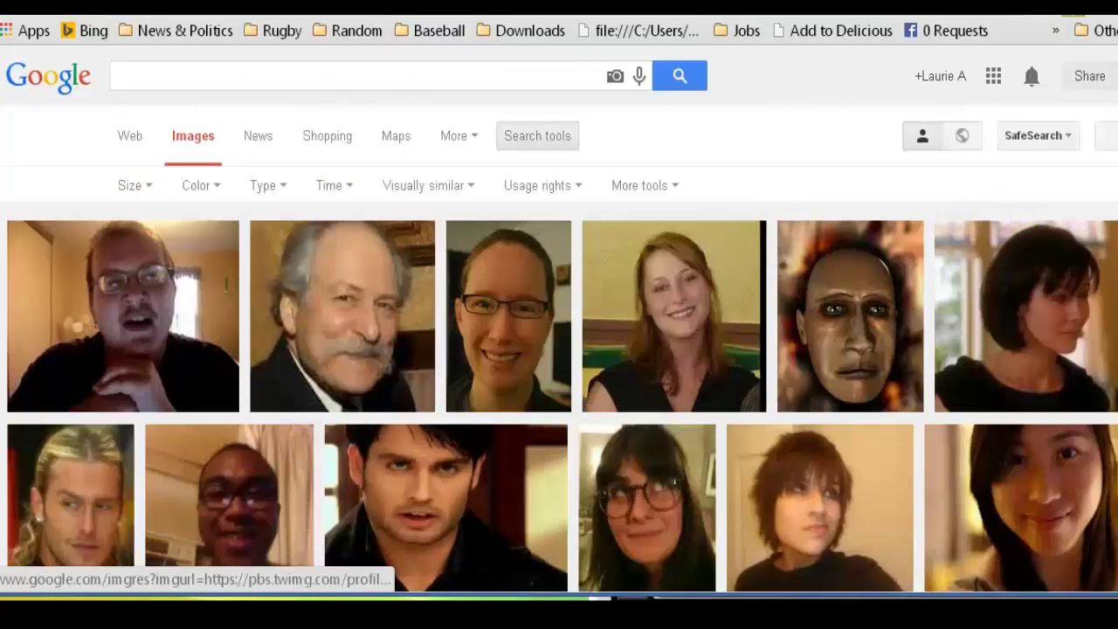
{"action": "key", "text": "alt+Left"}
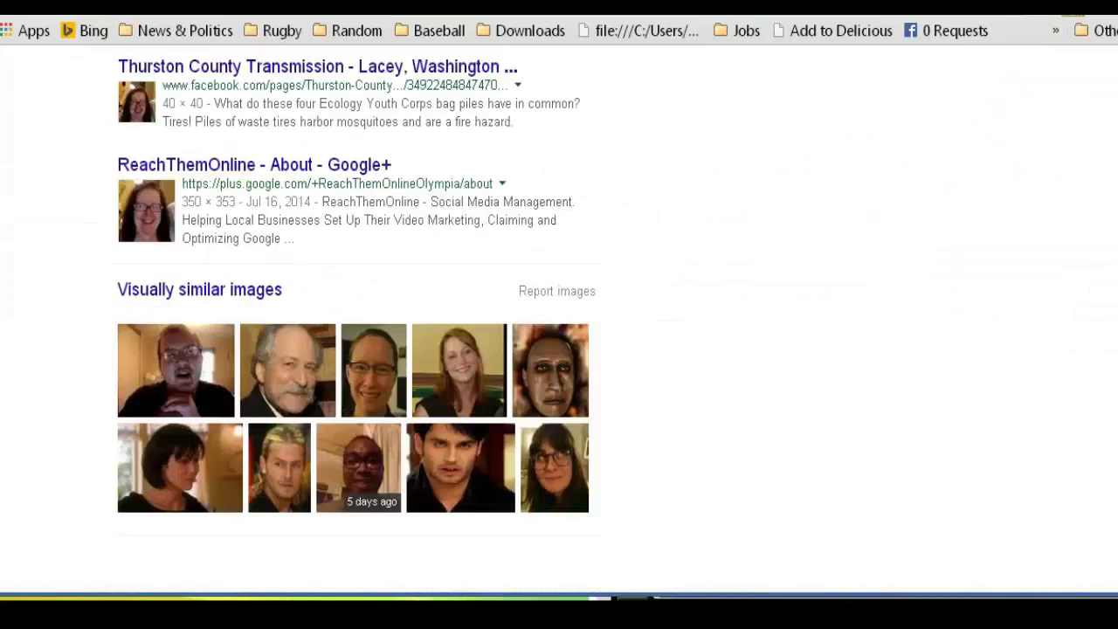
{"action": "scroll", "coordinate": [559, 349], "scroll_direction": "down", "scroll_amount": 3}
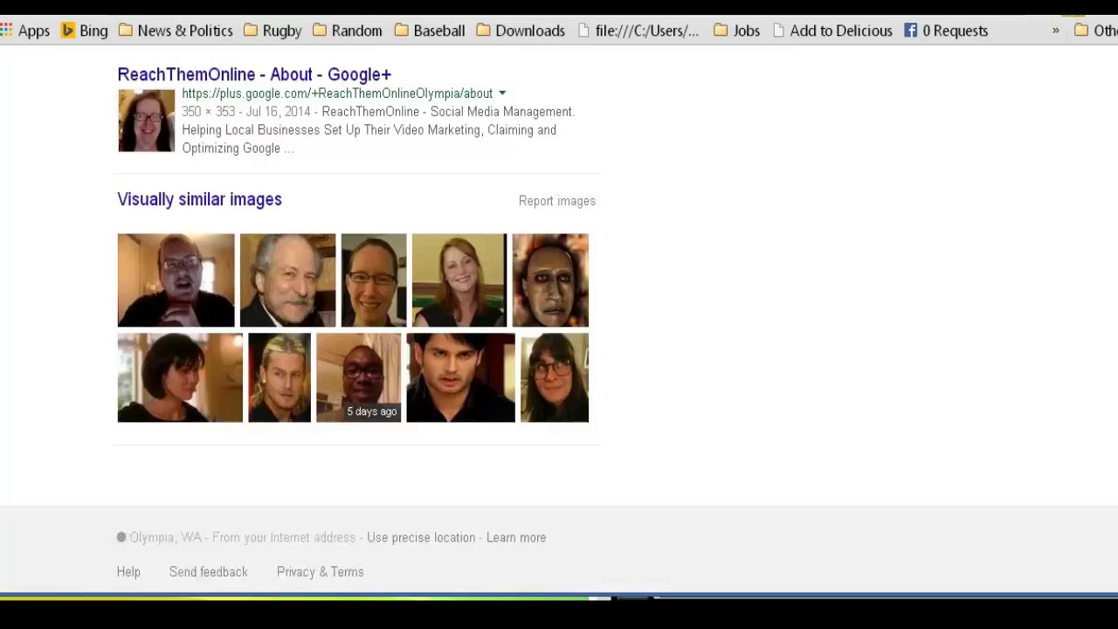
{"action": "scroll", "coordinate": [559, 349], "scroll_direction": "up", "scroll_amount": 10}
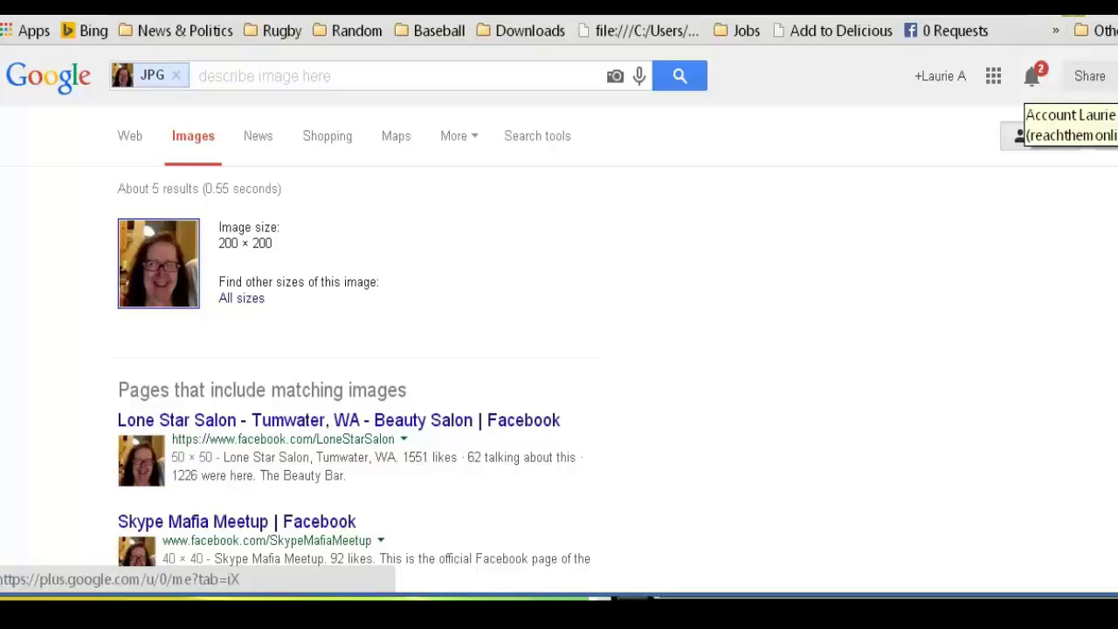
Reopen the Facebook profile from the bookmark and check its About section
{"action": "left_click", "coordinate": [950, 30]}
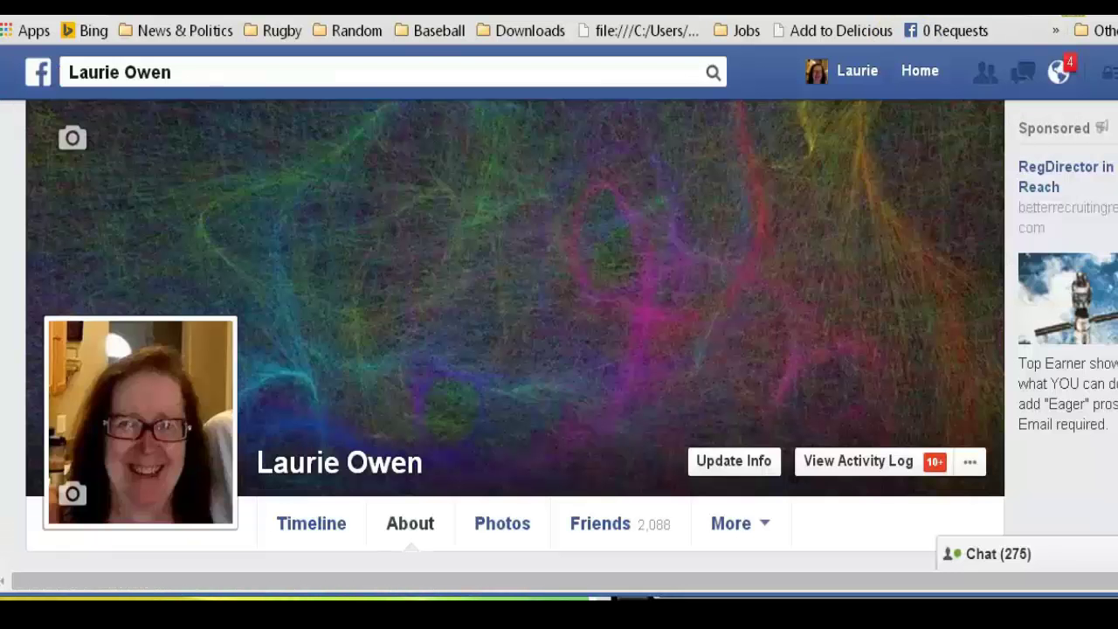
{"action": "scroll", "coordinate": [559, 349], "scroll_direction": "down", "scroll_amount": 3}
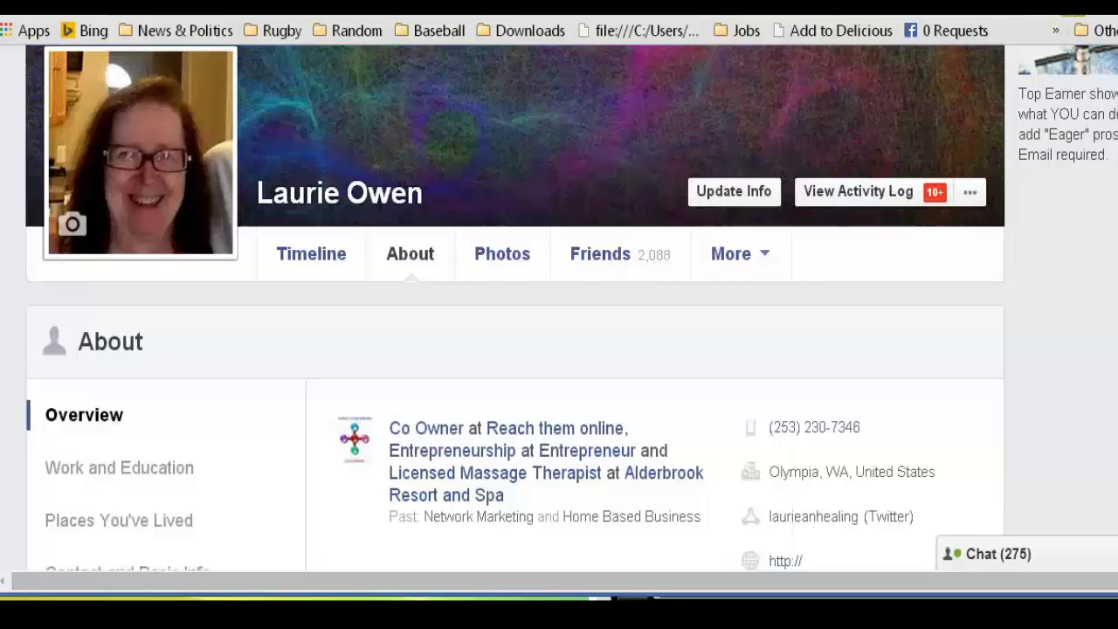
{"action": "scroll", "coordinate": [559, 350], "scroll_direction": "up", "scroll_amount": 3}
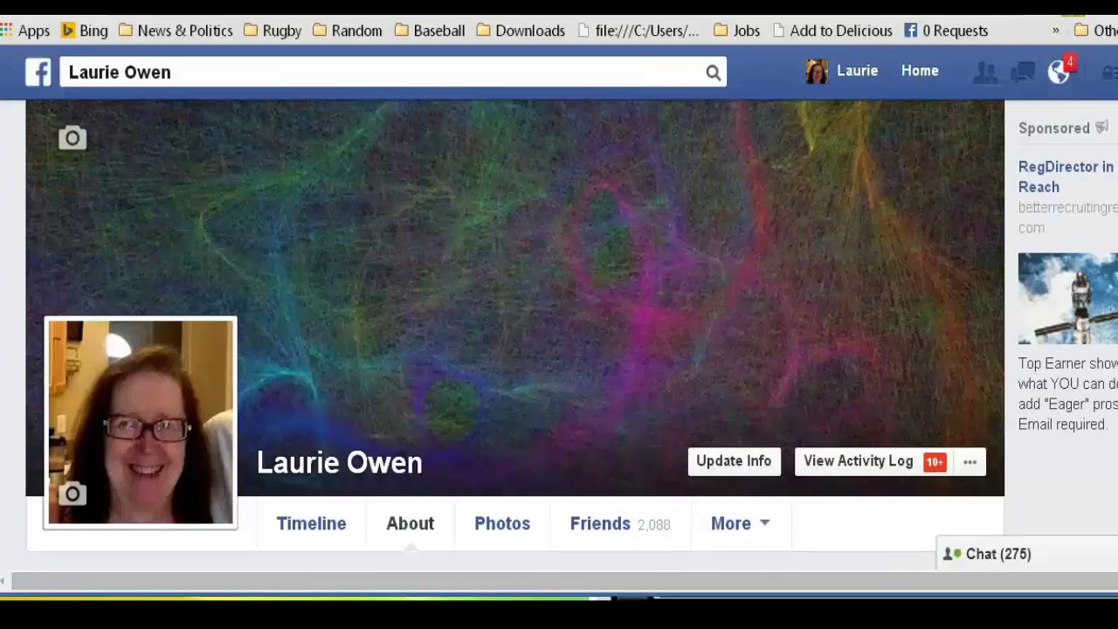